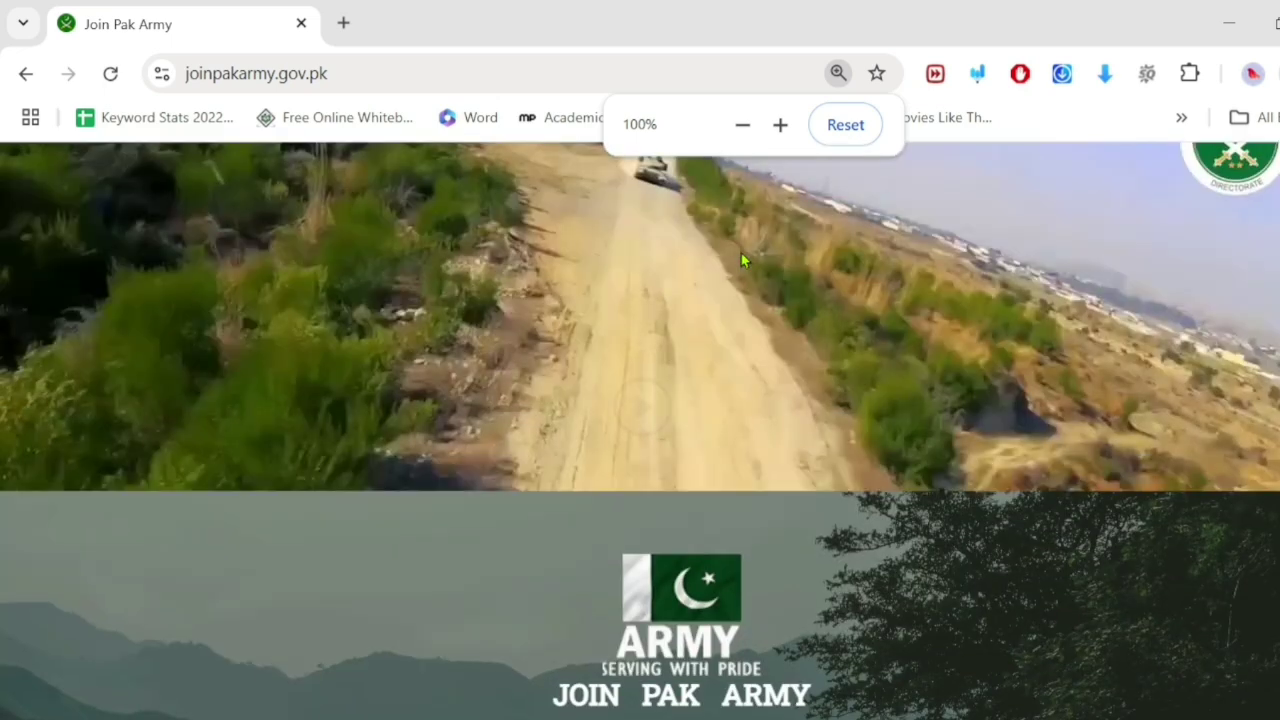
Step: Scroll to the course cards and page the carousel forward to the Armed Forces Nursing Services card
{"action": "scroll", "coordinate": [741, 260], "scroll_direction": "down", "scroll_amount": 2}
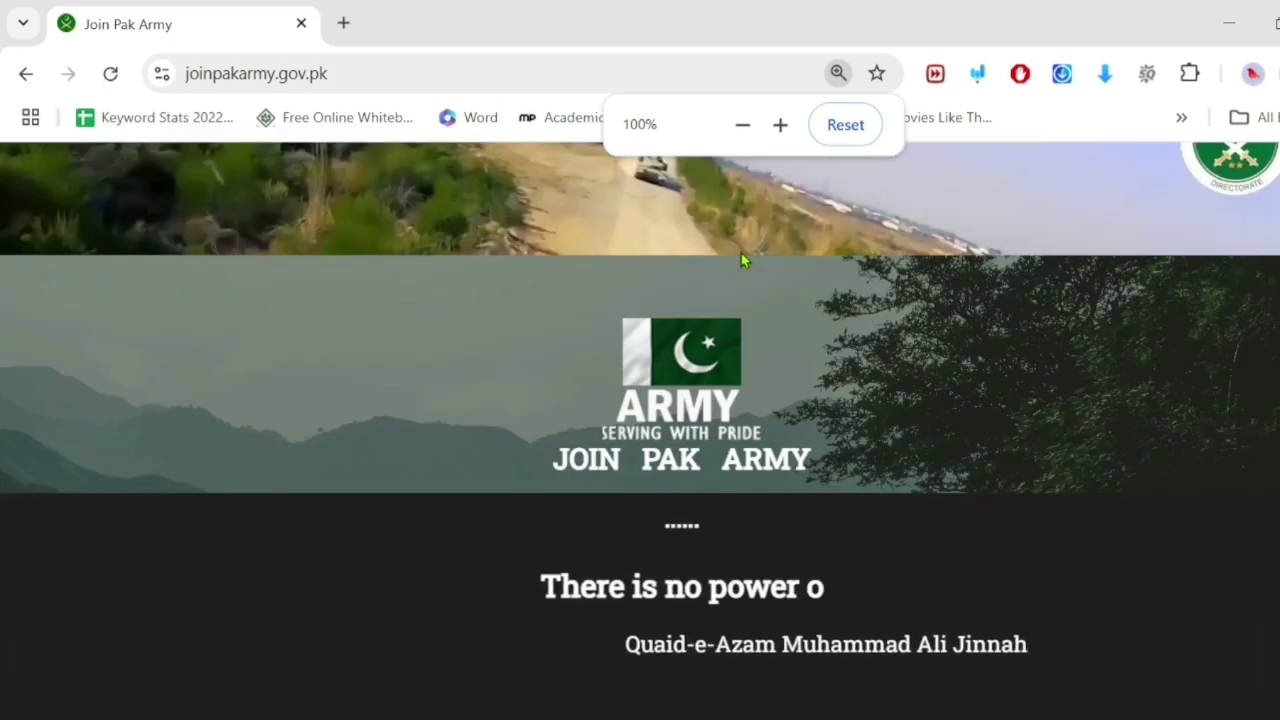
{"action": "scroll", "coordinate": [741, 260], "scroll_direction": "down", "scroll_amount": 2}
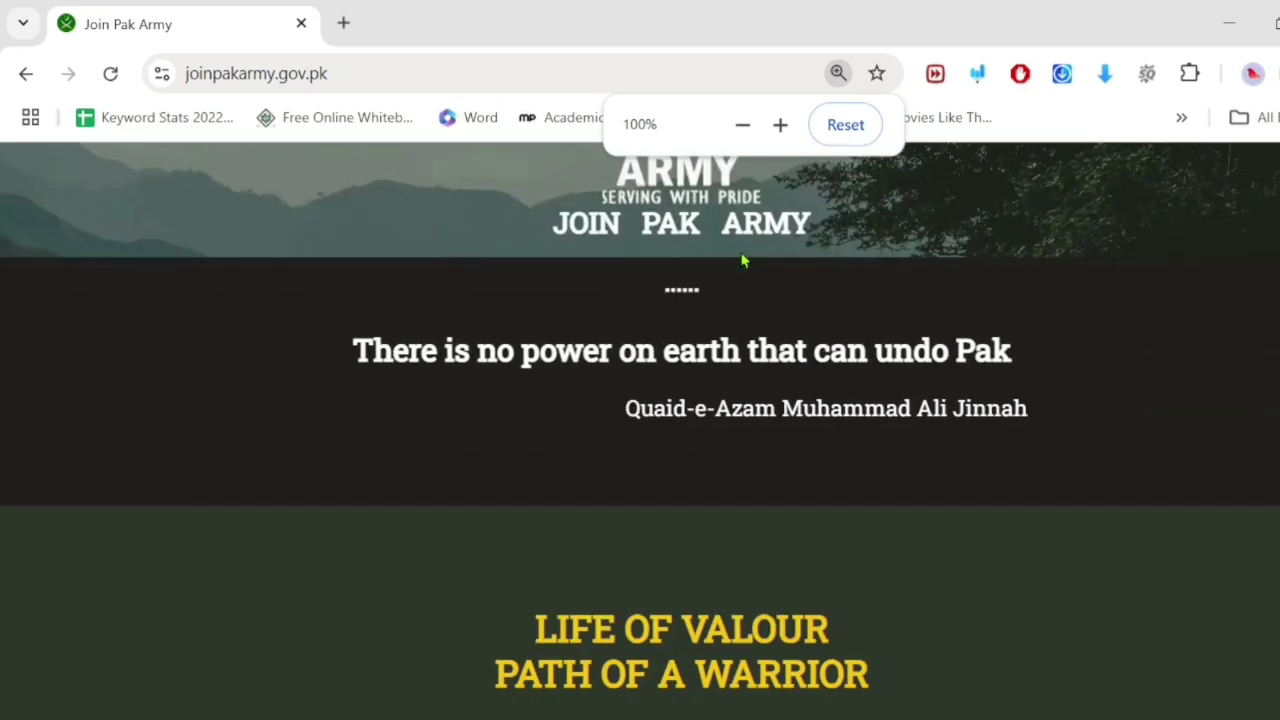
{"action": "scroll", "coordinate": [741, 259], "scroll_direction": "up", "scroll_amount": 5}
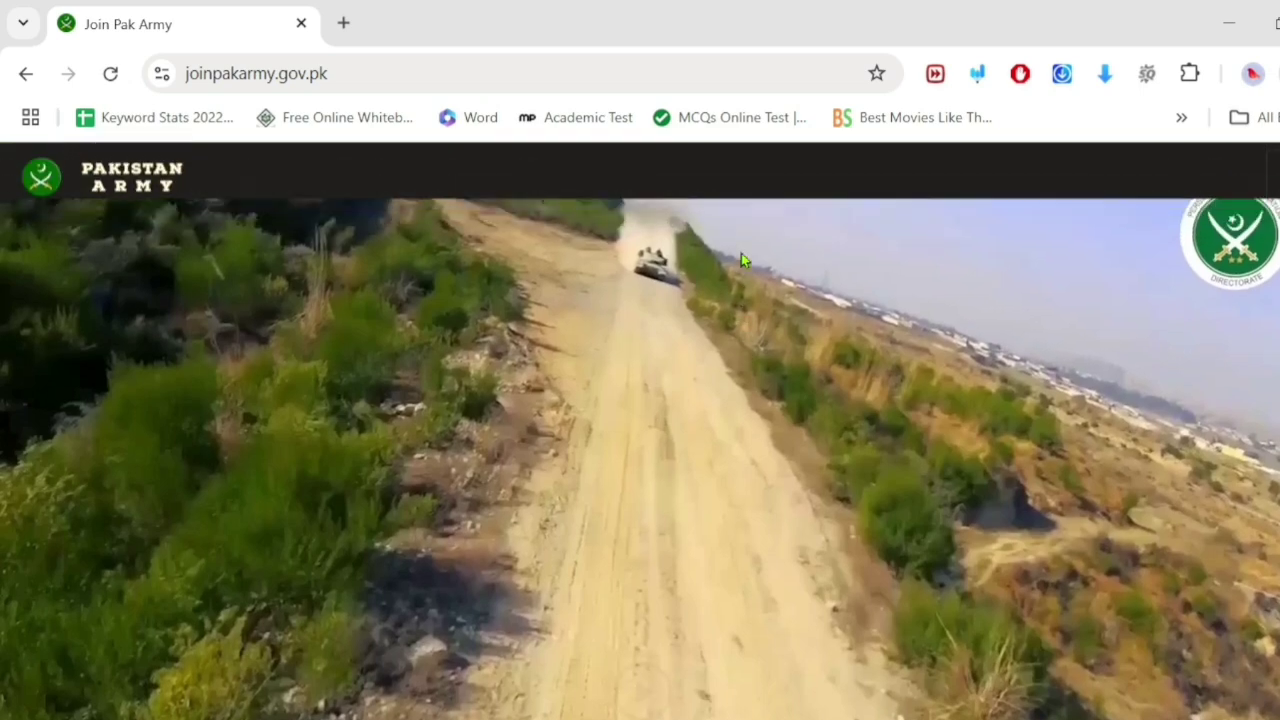
{"action": "scroll", "coordinate": [741, 260], "scroll_direction": "down", "scroll_amount": 5}
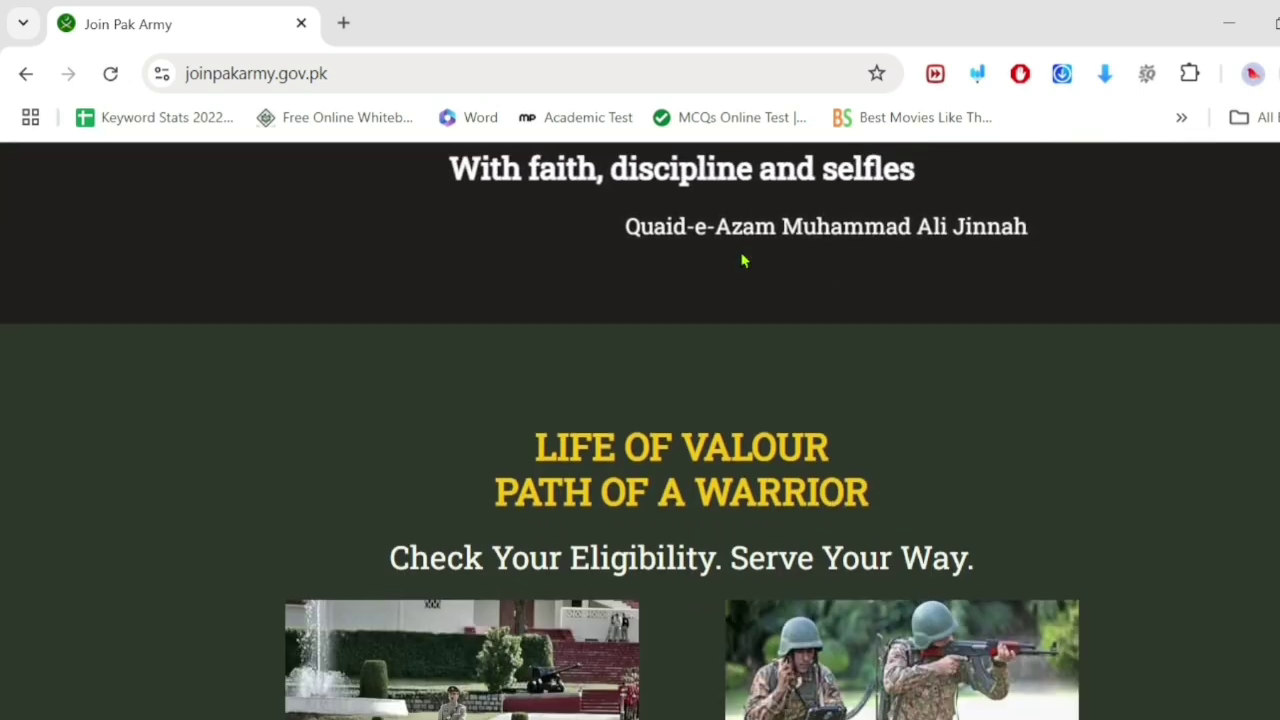
{"action": "scroll", "coordinate": [741, 255], "scroll_direction": "up", "scroll_amount": 4}
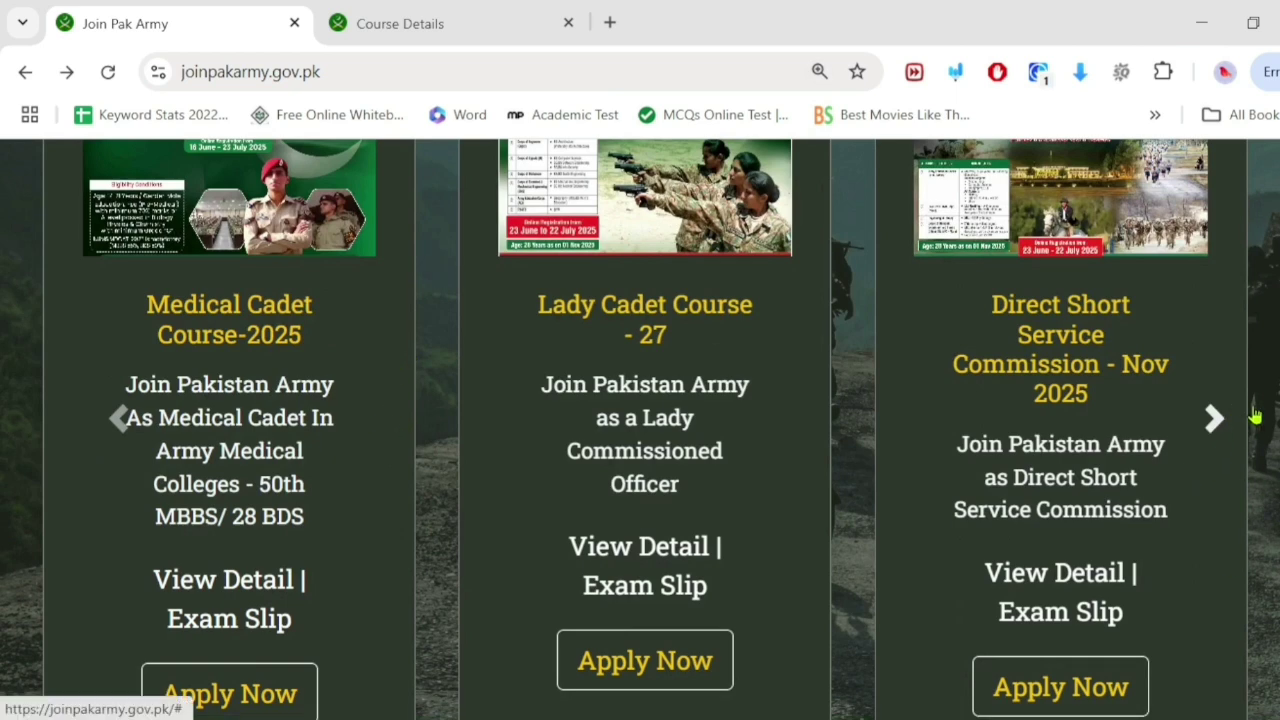
{"action": "left_click", "coordinate": [1213, 425]}
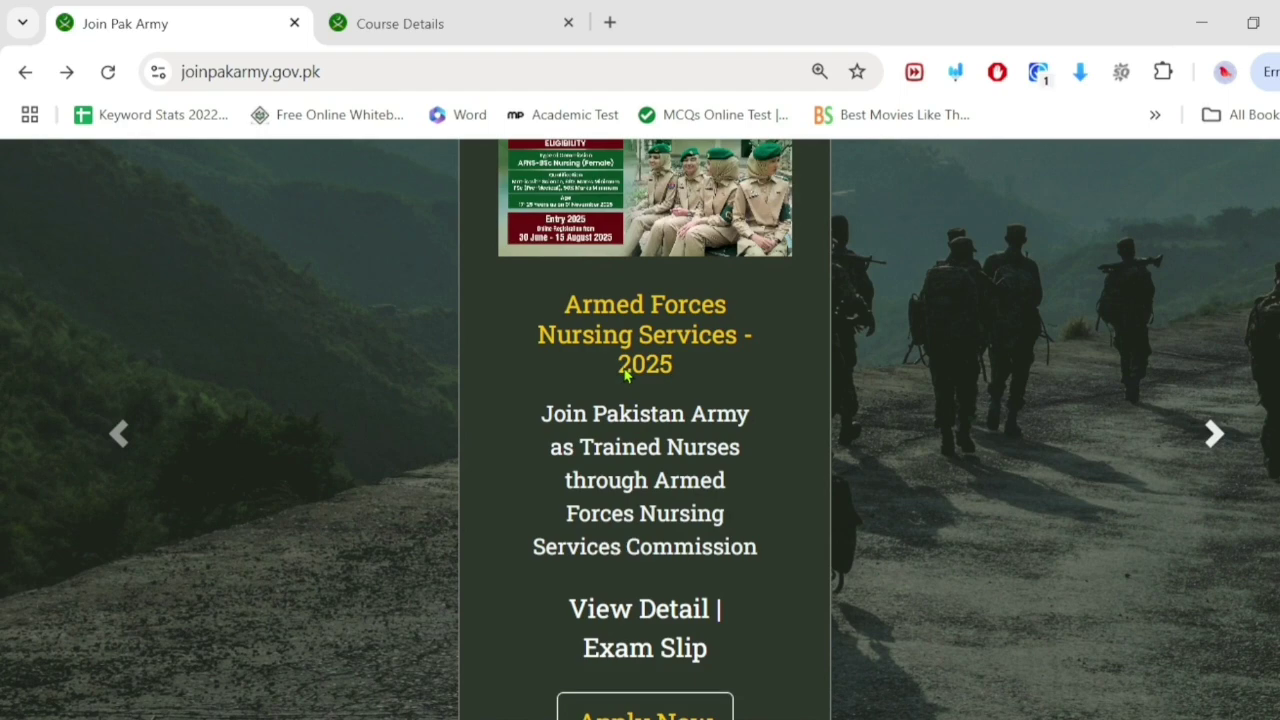
{"action": "scroll", "coordinate": [625, 374], "scroll_direction": "down", "scroll_amount": 2}
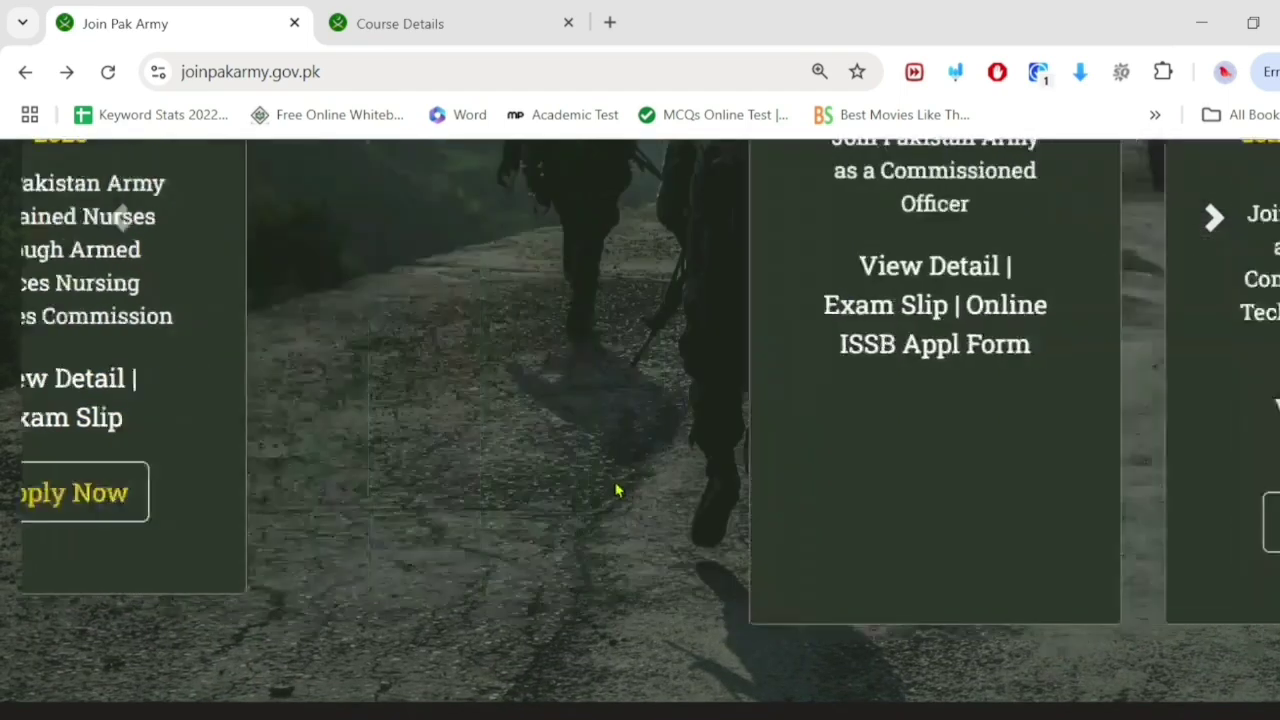
{"action": "left_click", "coordinate": [1218, 220]}
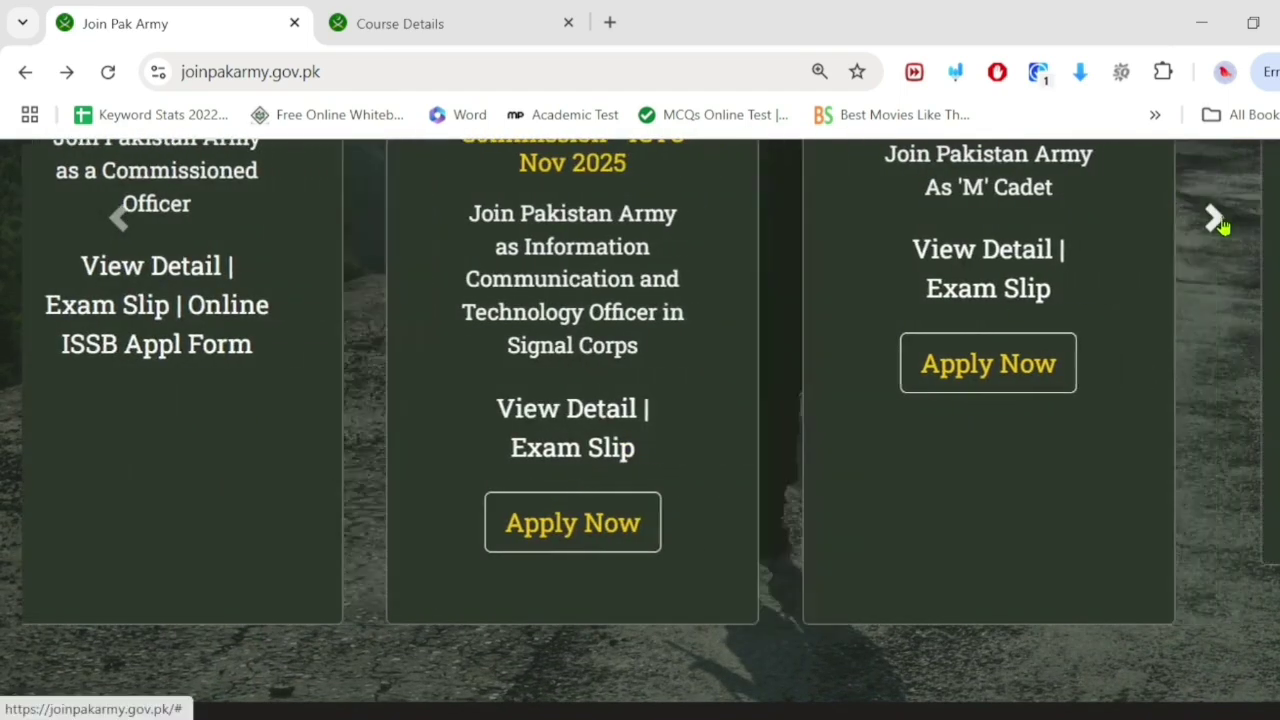
{"action": "left_click", "coordinate": [1217, 196]}
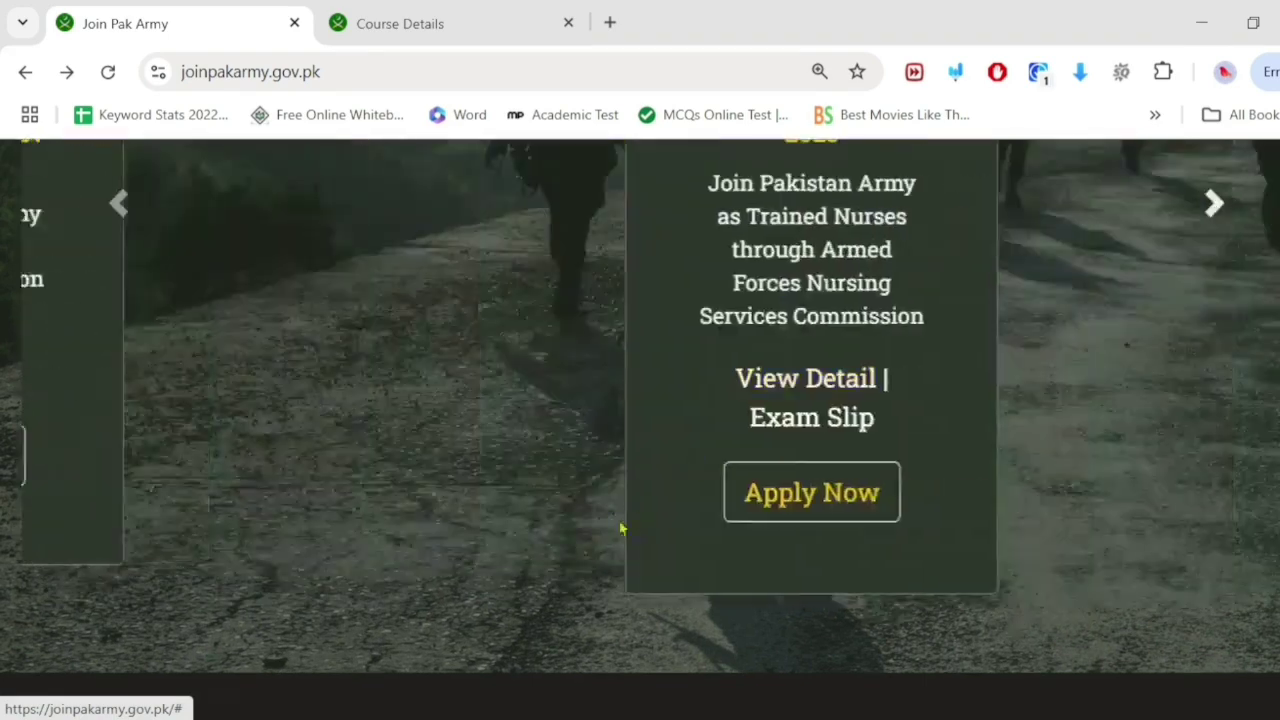
Step: Apply Now for Armed Forces Nursing Services and read through the Instructions for Initial Registration popup
{"action": "left_click", "coordinate": [648, 497]}
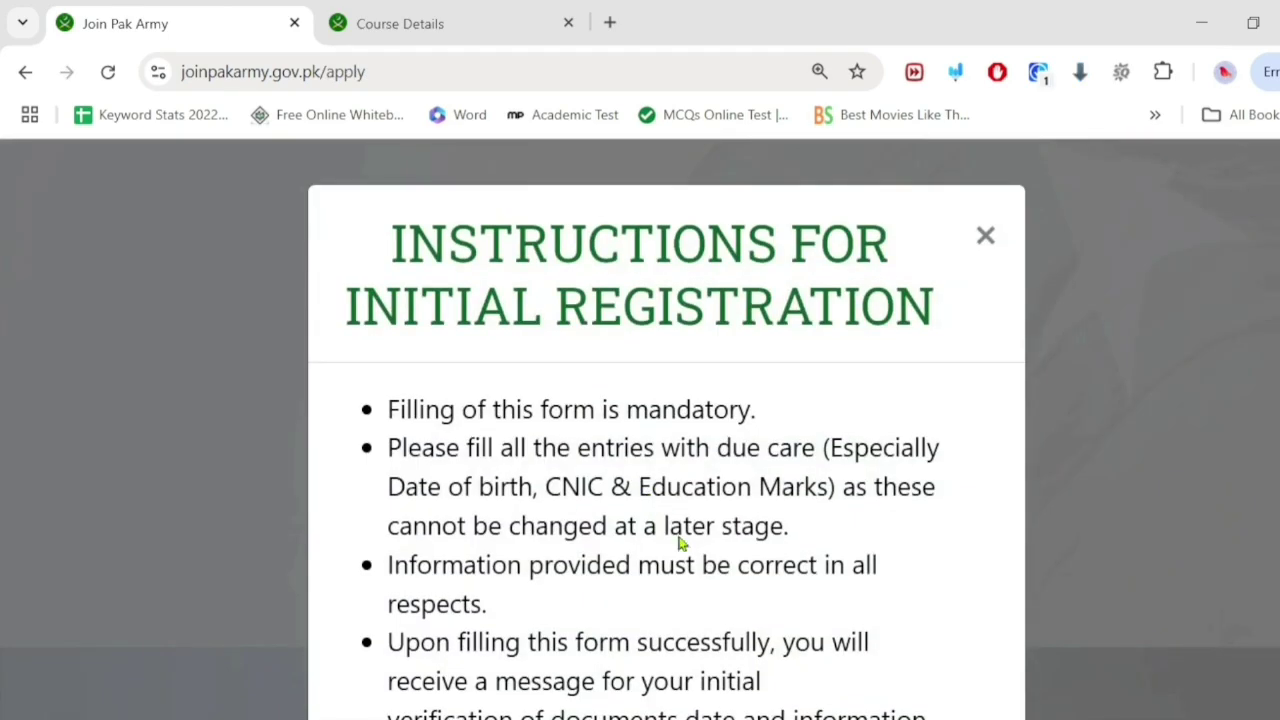
{"action": "scroll", "coordinate": [680, 563], "scroll_direction": "down", "scroll_amount": 3}
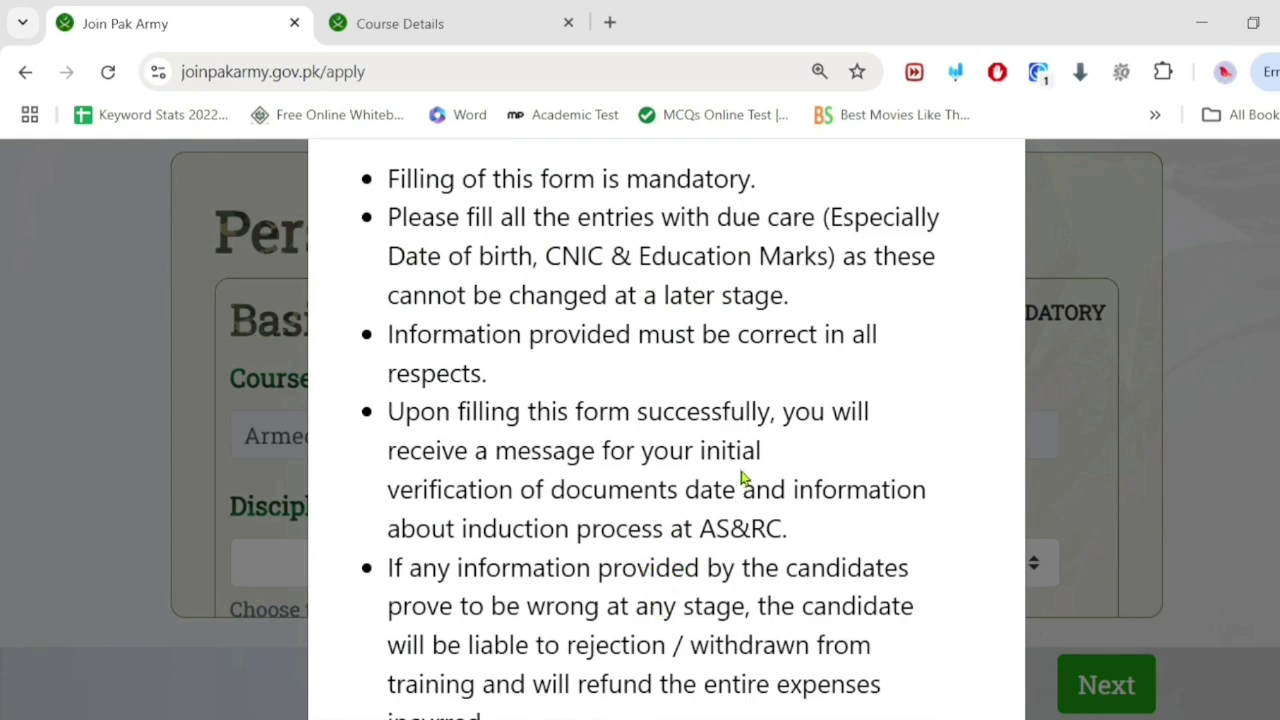
{"action": "scroll", "coordinate": [742, 478], "scroll_direction": "up", "scroll_amount": 5}
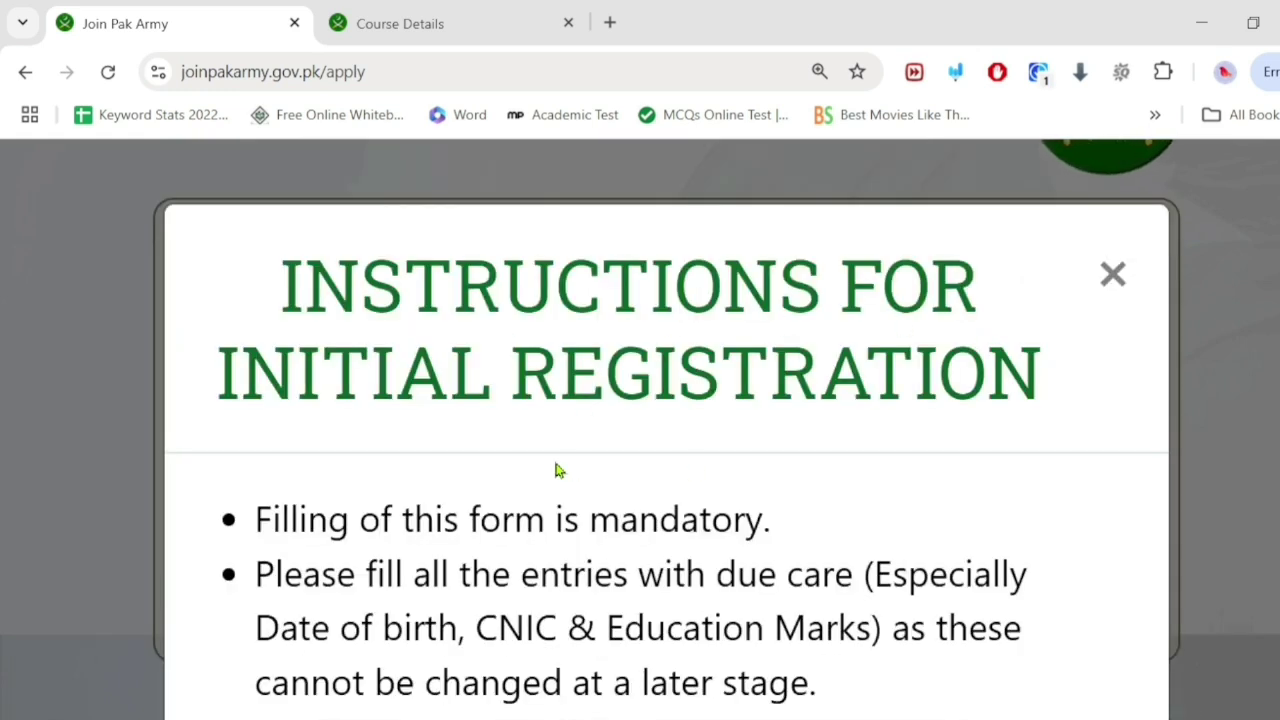
{"action": "scroll", "coordinate": [583, 443], "scroll_direction": "down", "scroll_amount": 3}
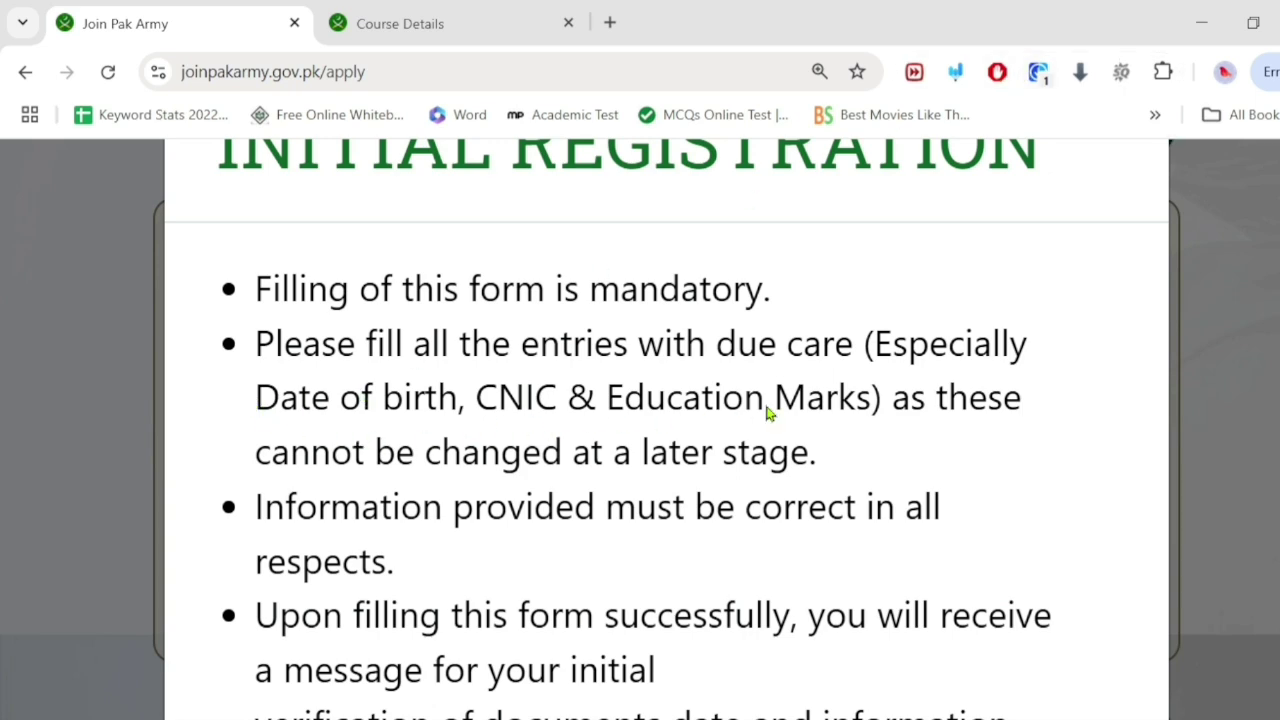
{"action": "scroll", "coordinate": [764, 400], "scroll_direction": "down", "scroll_amount": 2}
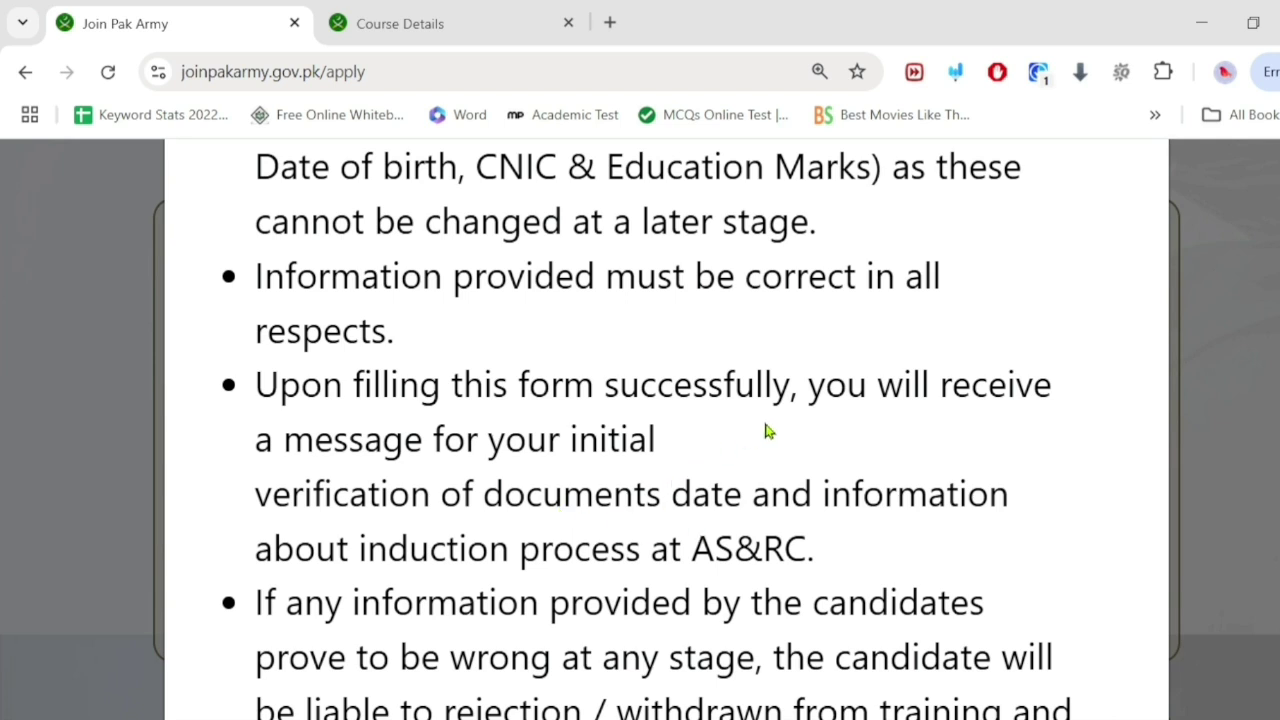
{"action": "scroll", "coordinate": [615, 500], "scroll_direction": "down", "scroll_amount": 2}
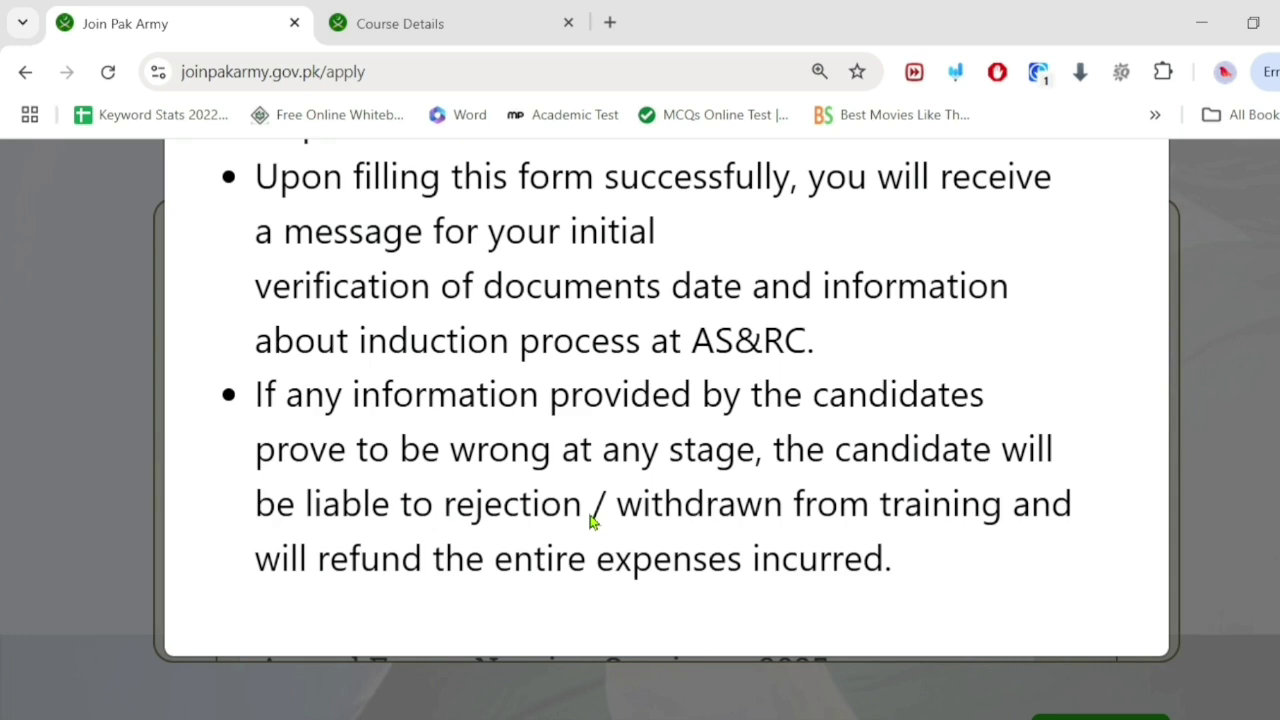
{"action": "scroll", "coordinate": [591, 520], "scroll_direction": "up", "scroll_amount": 5}
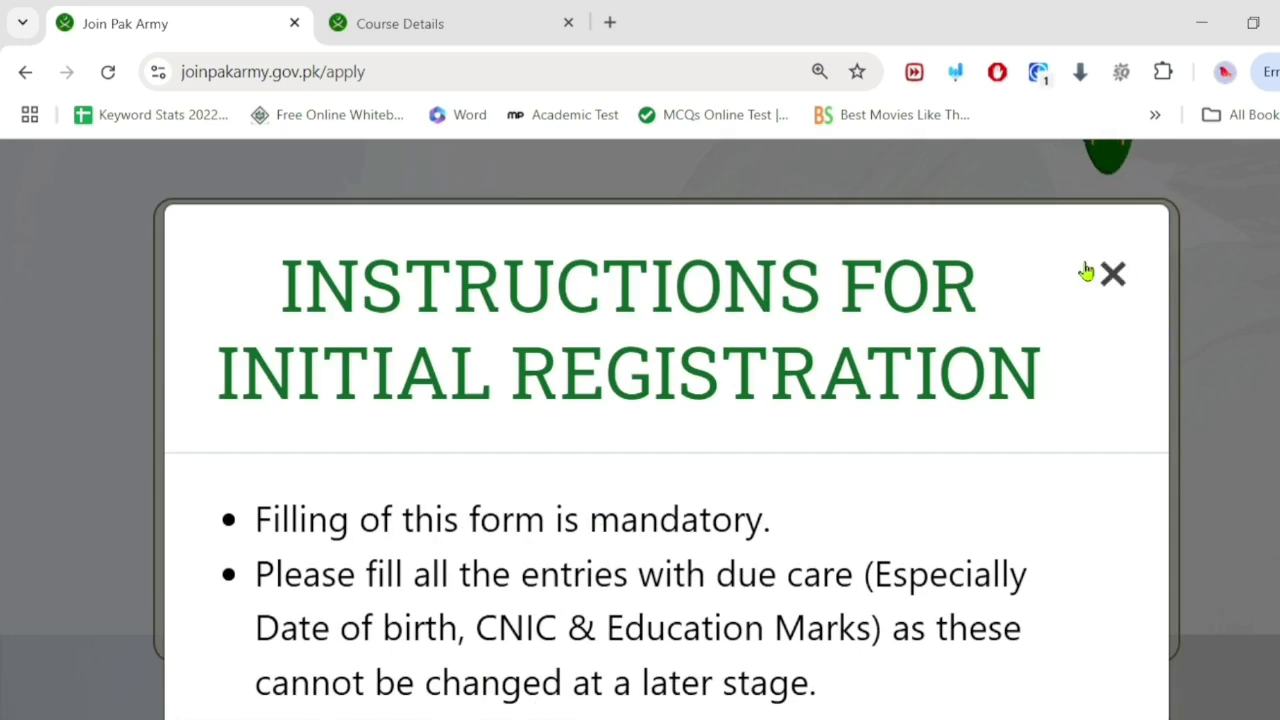
Step: Close the instructions popup, reset the browser zoom, and look over the blank Personal Information form
{"action": "left_click", "coordinate": [1124, 273]}
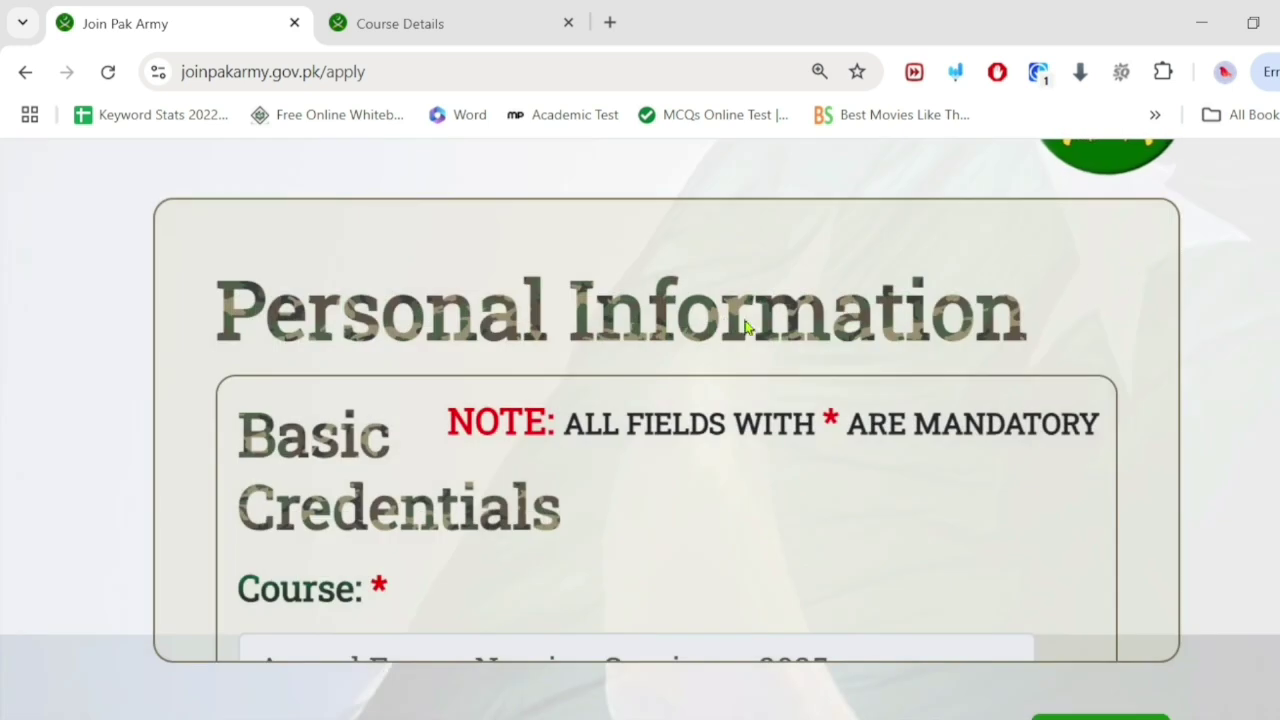
{"action": "scroll", "coordinate": [491, 317], "scroll_direction": "down", "scroll_amount": 3}
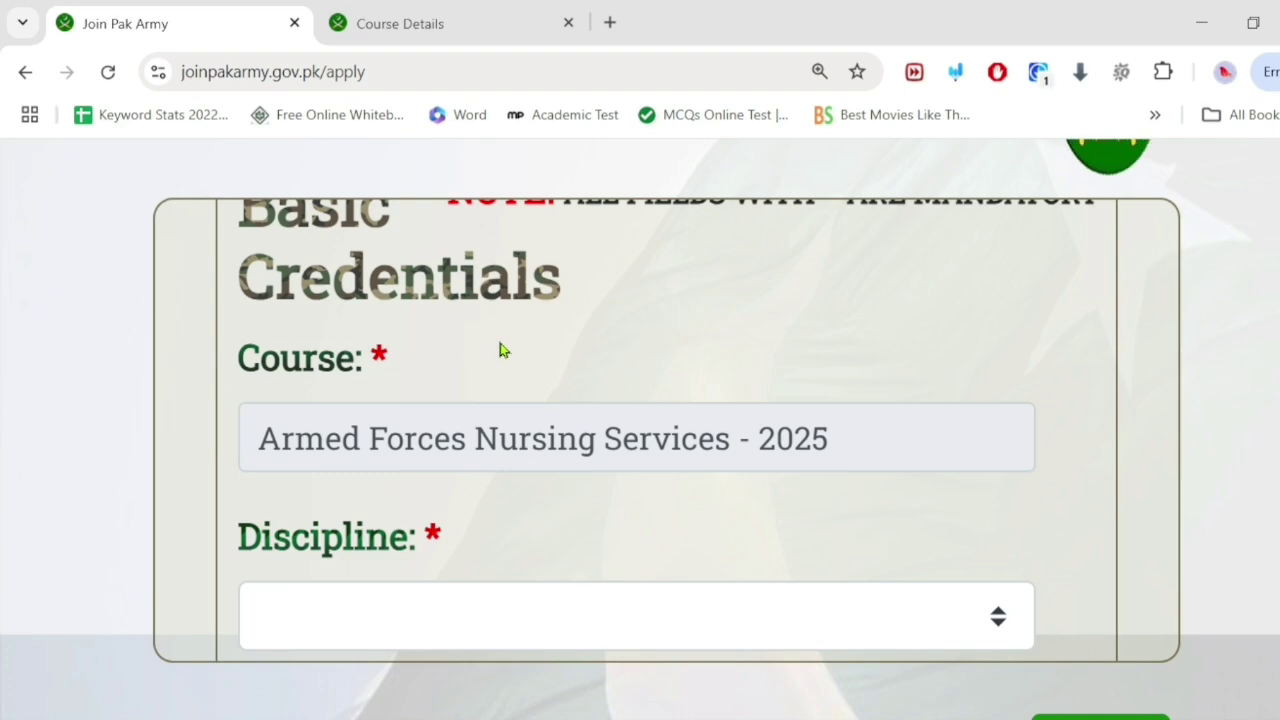
{"action": "scroll", "coordinate": [571, 277], "scroll_direction": "up", "scroll_amount": 2}
{"action": "left_click", "coordinate": [828, 122]}
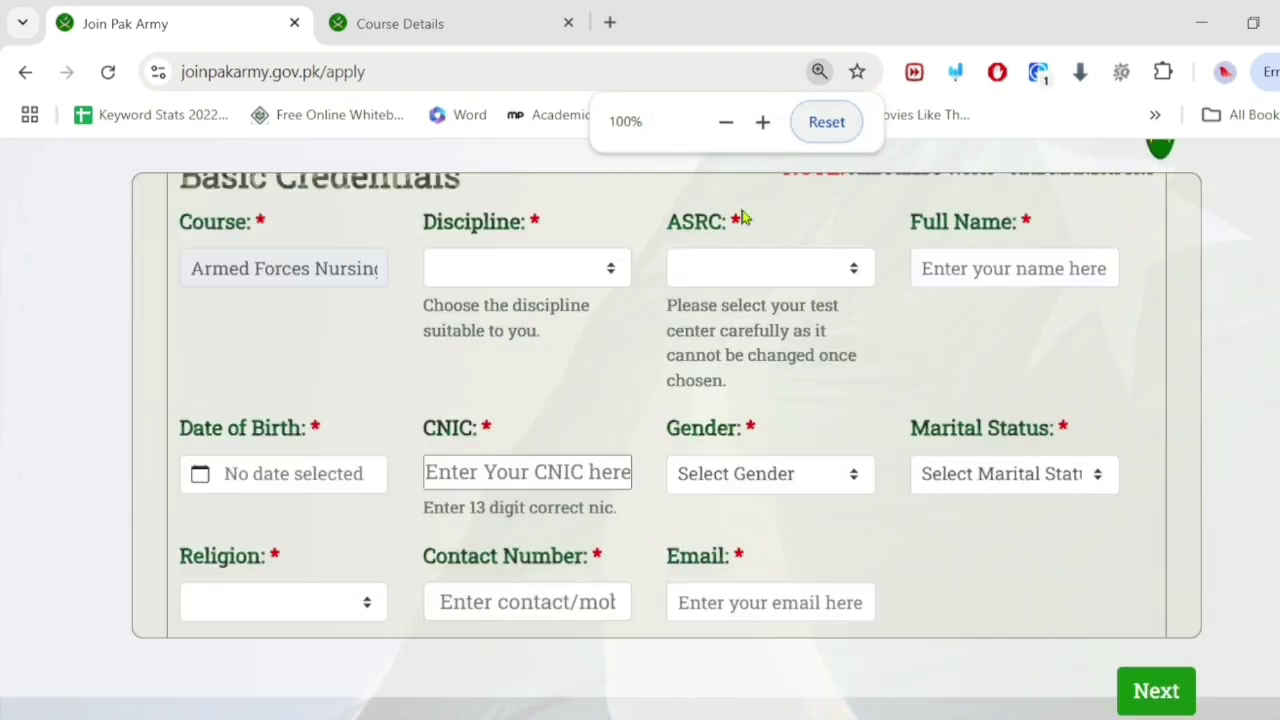
{"action": "scroll", "coordinate": [503, 425], "scroll_direction": "down", "scroll_amount": 5}
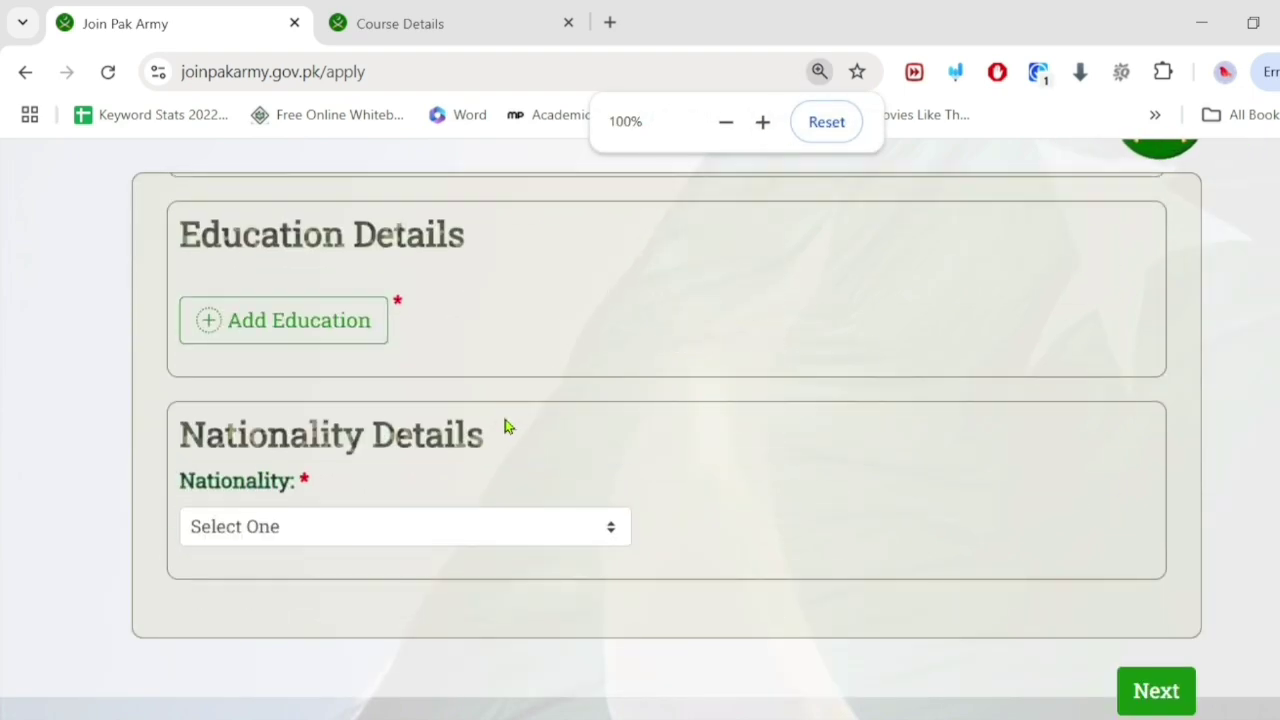
{"action": "scroll", "coordinate": [505, 425], "scroll_direction": "up", "scroll_amount": 5}
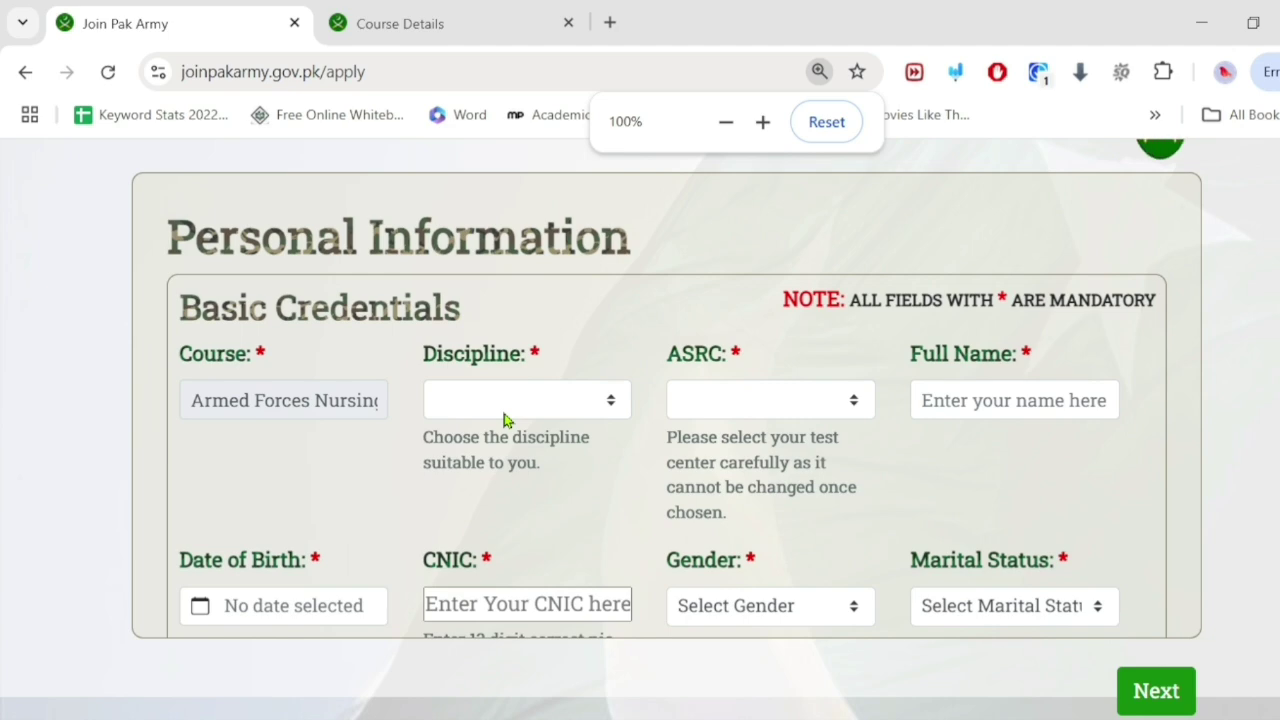
{"action": "scroll", "coordinate": [503, 415], "scroll_direction": "up", "scroll_amount": 1}
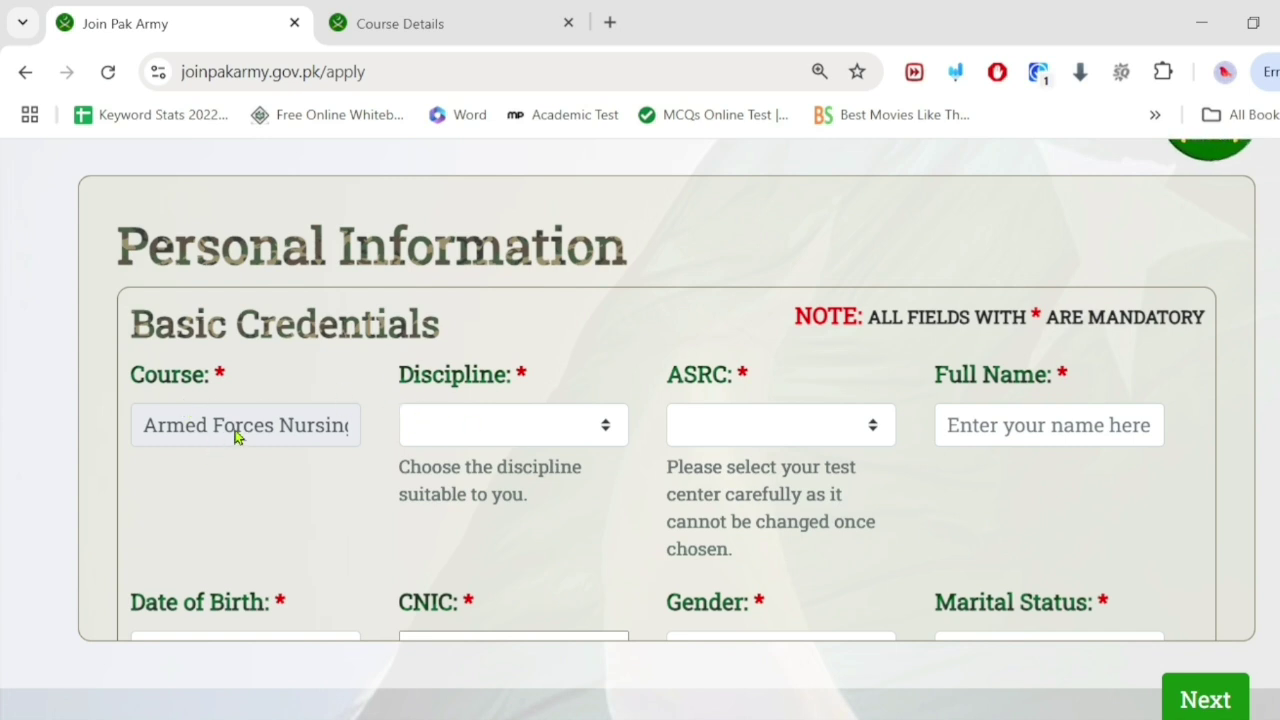
Step: Choose AFNS - BSc Nursing (Female) as the discipline and ASRC Lahore as the test centre
{"action": "left_click", "coordinate": [510, 430]}
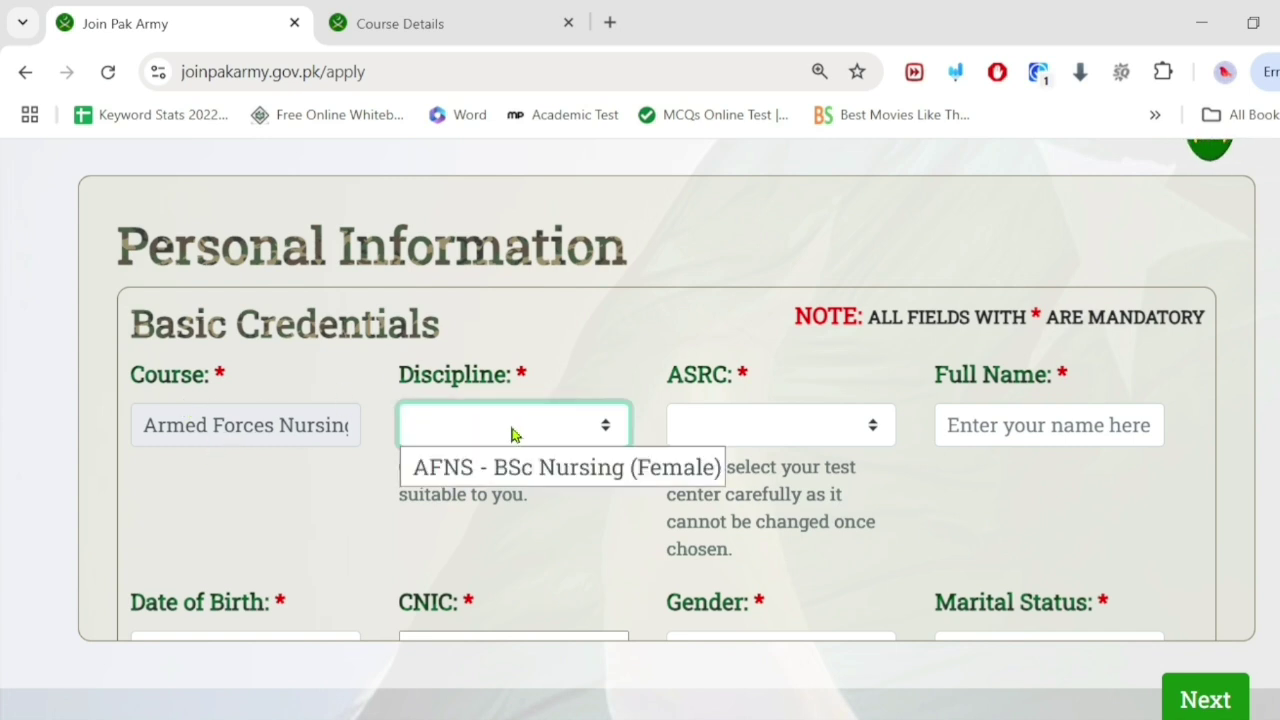
{"action": "left_click", "coordinate": [521, 470]}
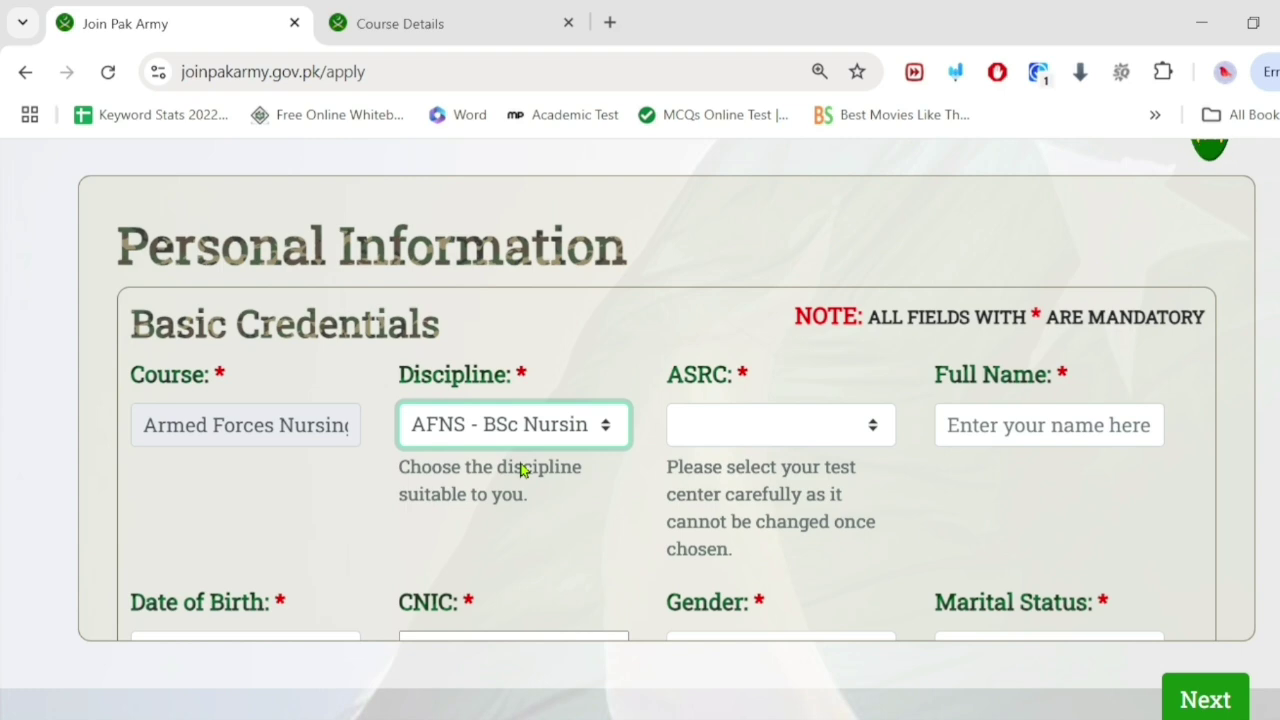
{"action": "left_click", "coordinate": [757, 426]}
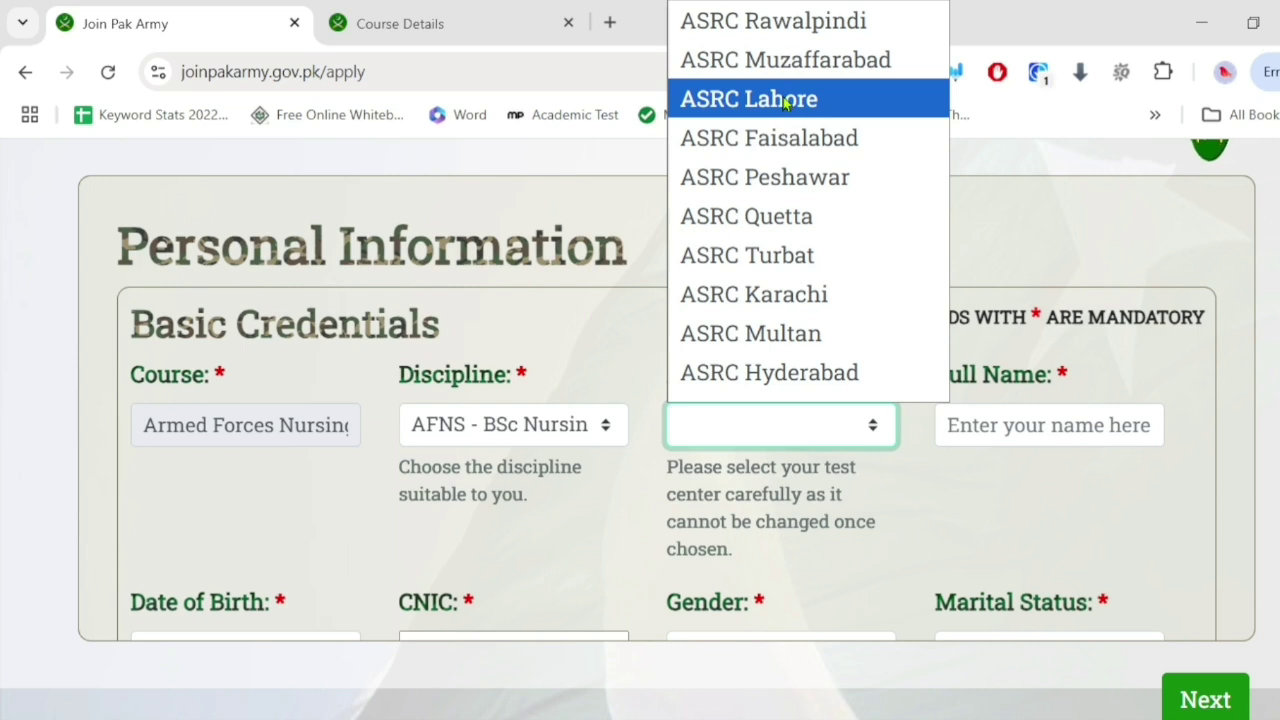
{"action": "scroll", "coordinate": [737, 257], "scroll_direction": "down", "scroll_amount": 2}
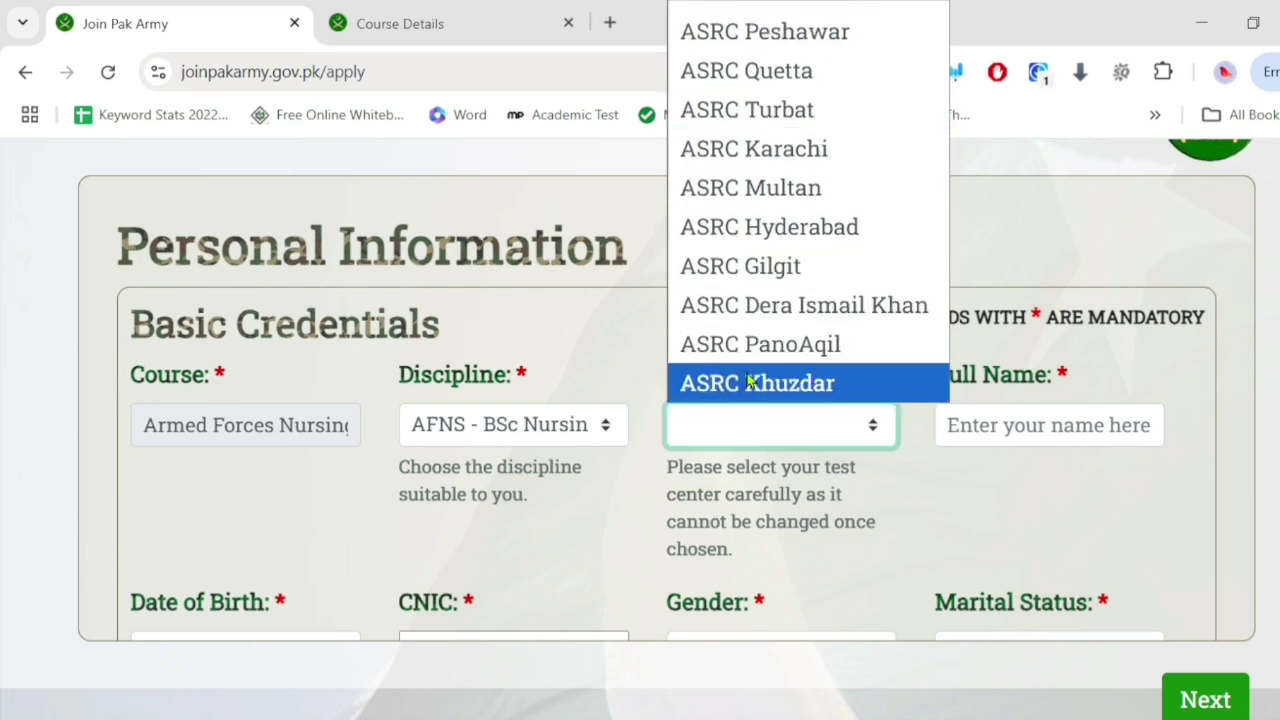
{"action": "scroll", "coordinate": [751, 377], "scroll_direction": "up", "scroll_amount": 1}
{"action": "scroll", "coordinate": [751, 377], "scroll_direction": "up", "scroll_amount": 1}
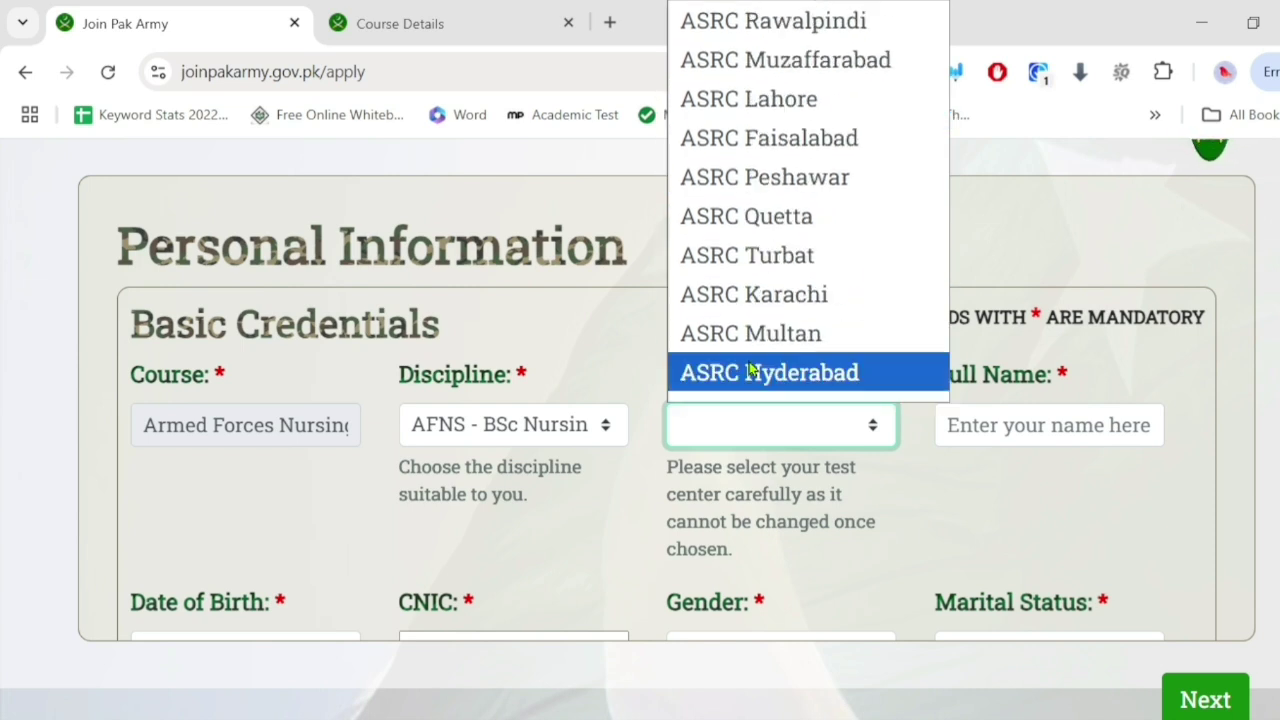
{"action": "left_click", "coordinate": [770, 110]}
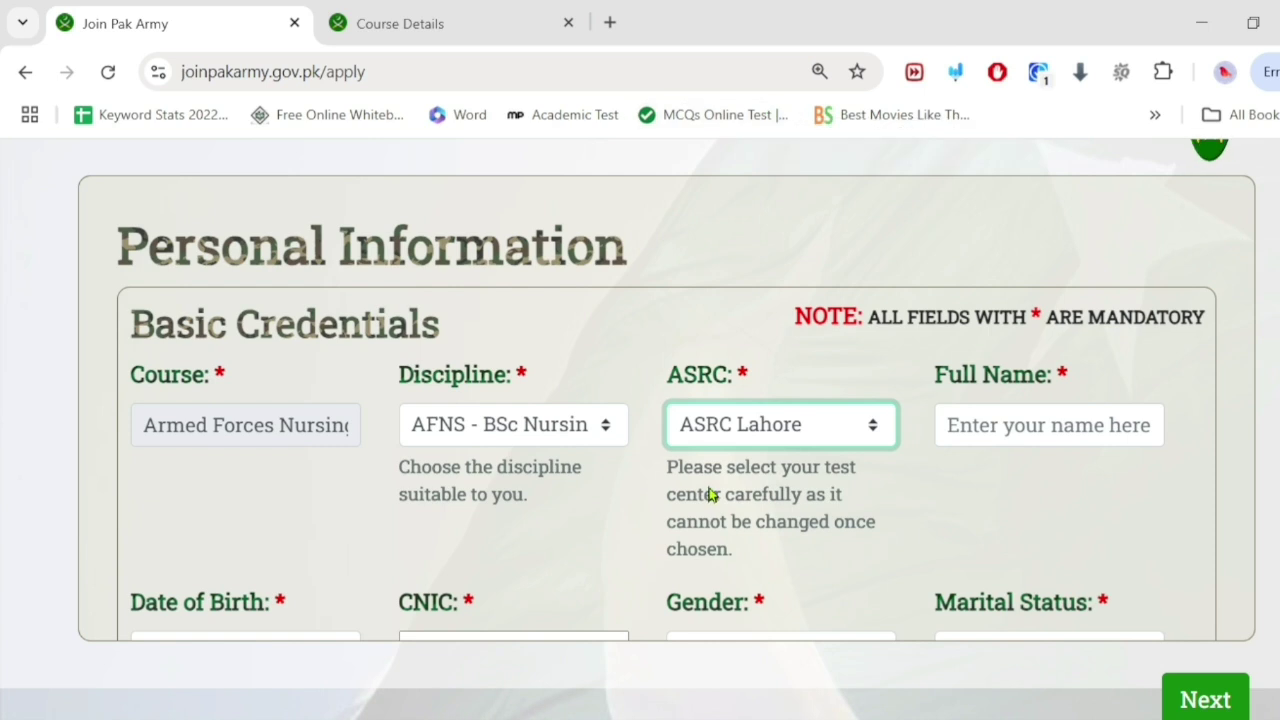
{"action": "left_click", "coordinate": [835, 438]}
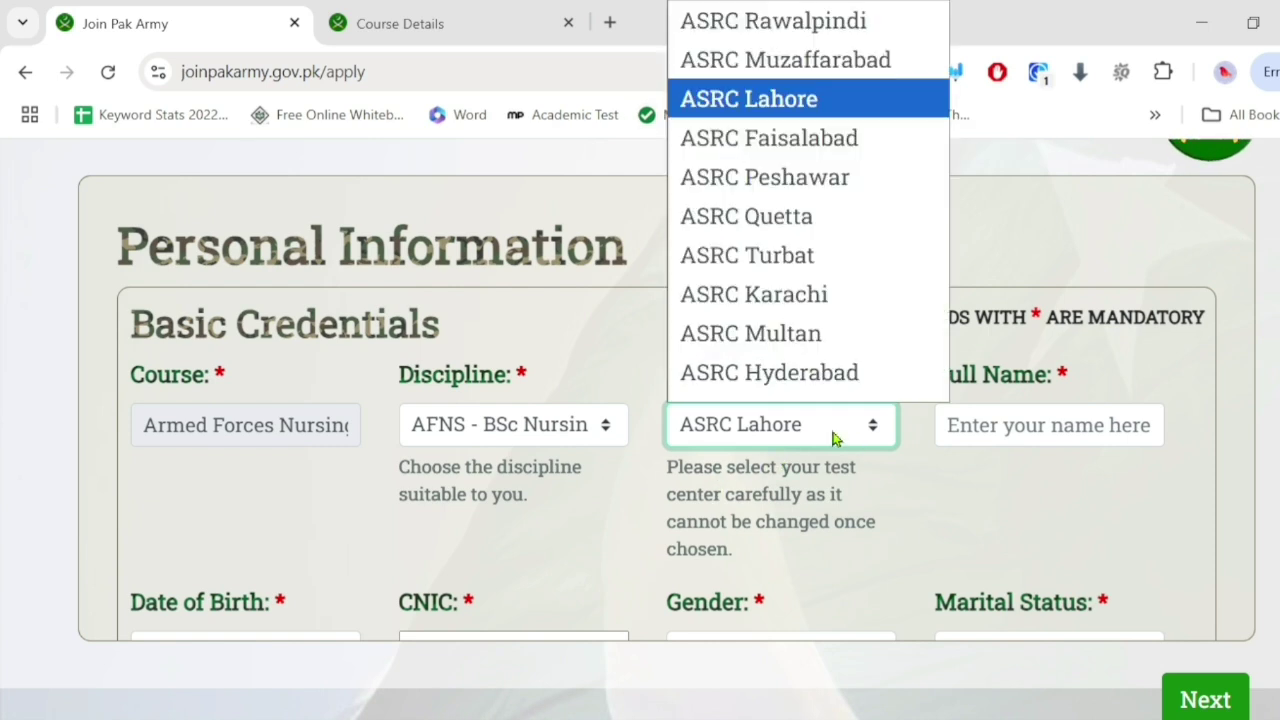
{"action": "scroll", "coordinate": [806, 303], "scroll_direction": "down", "scroll_amount": 1}
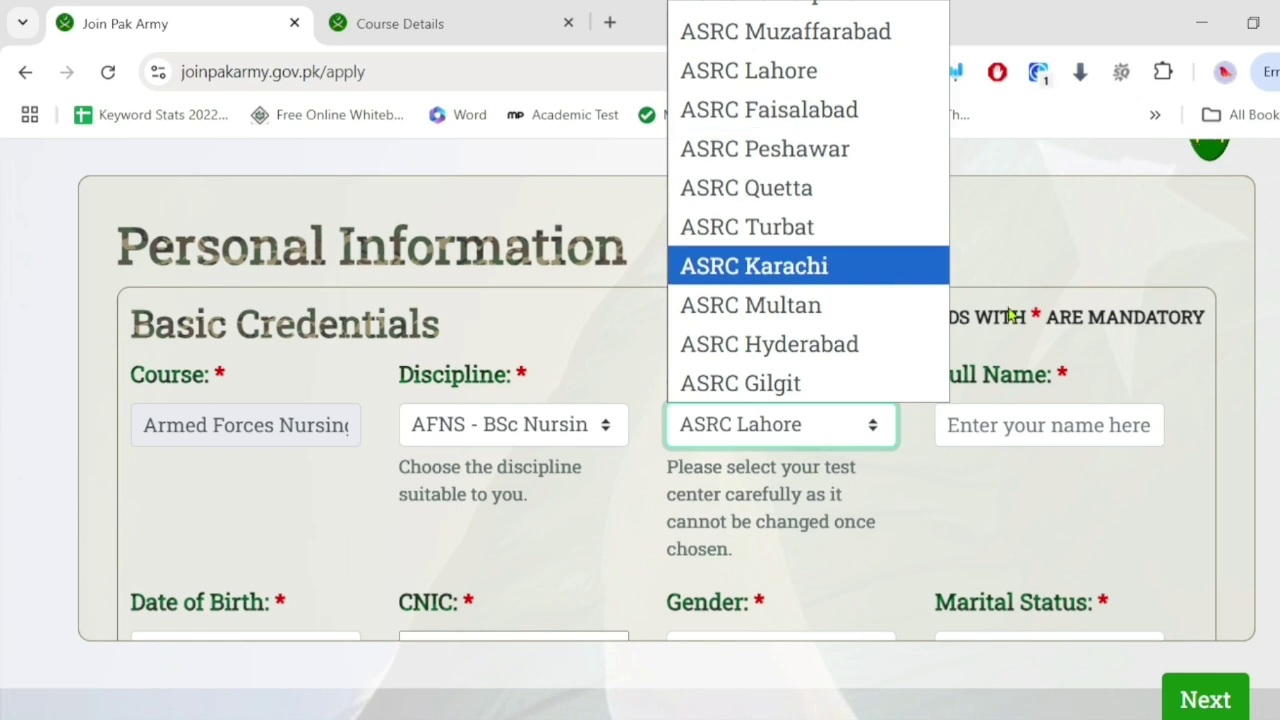
Step: Type the applicant's name into the Full Name field after dismissing the autofill suggestions
{"action": "left_click", "coordinate": [1023, 428]}
{"action": "left_click", "coordinate": [1023, 428]}
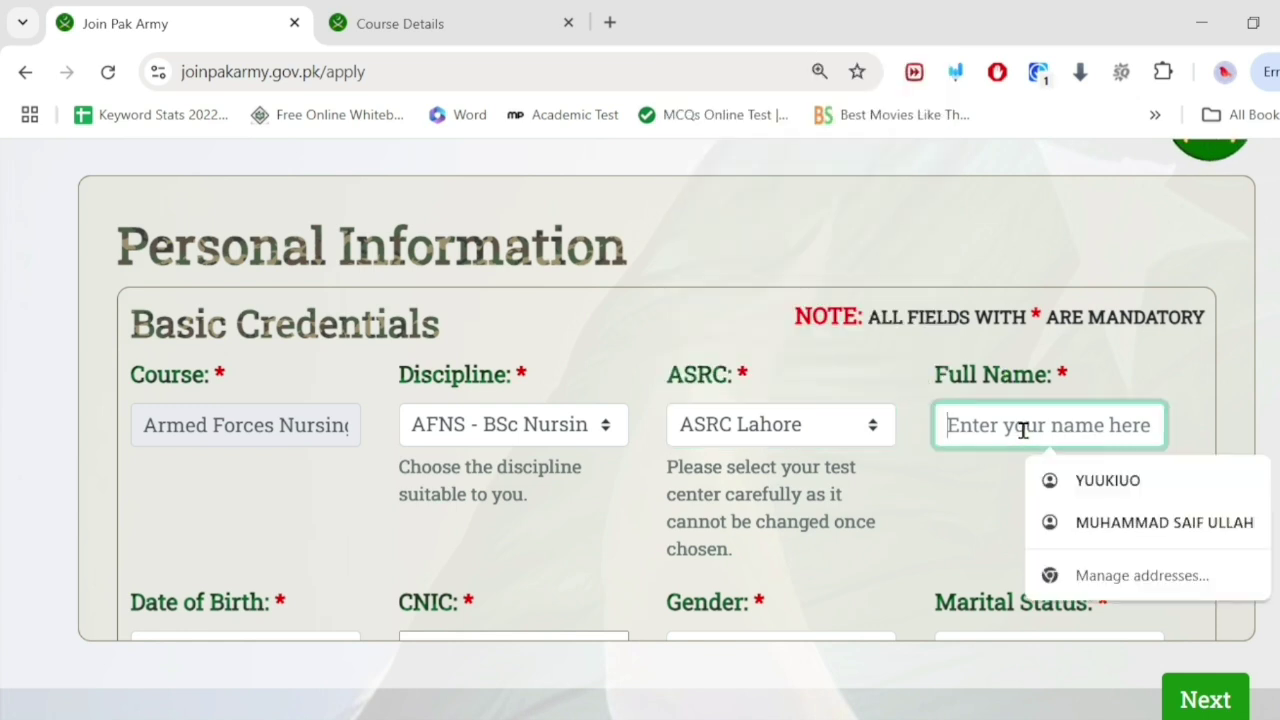
{"action": "left_click", "coordinate": [876, 325]}
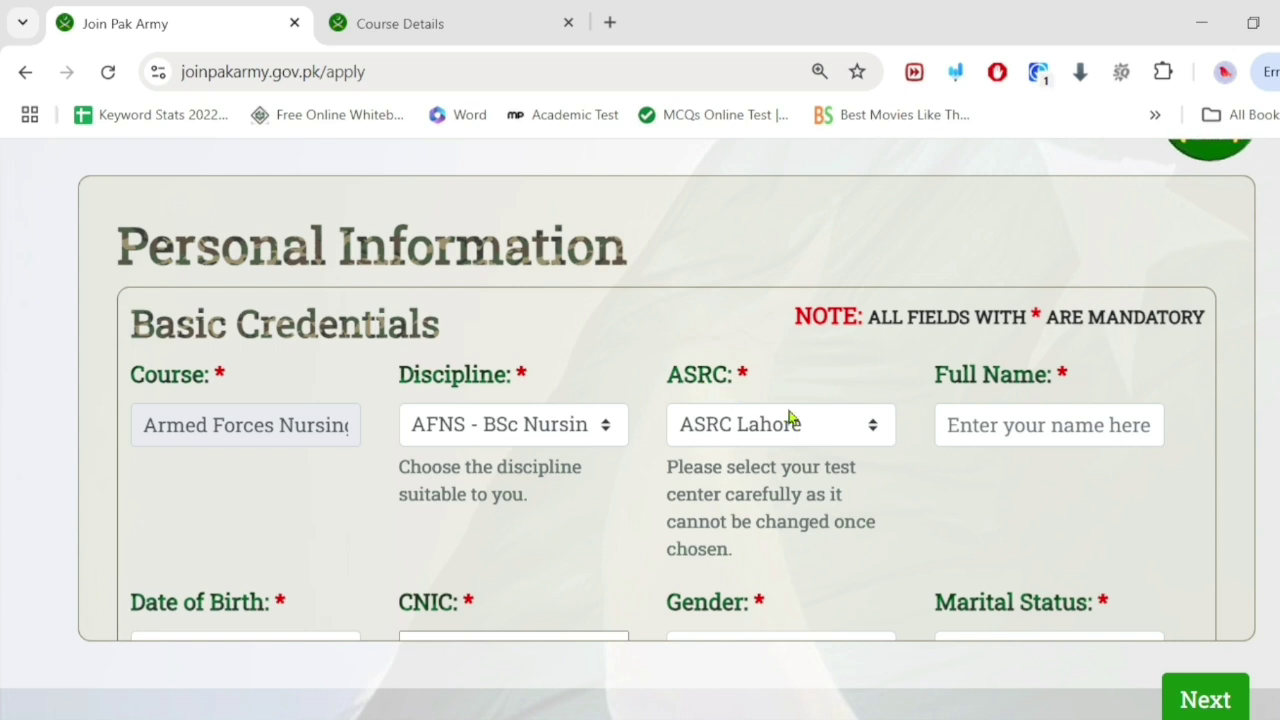
{"action": "left_click", "coordinate": [1054, 432]}
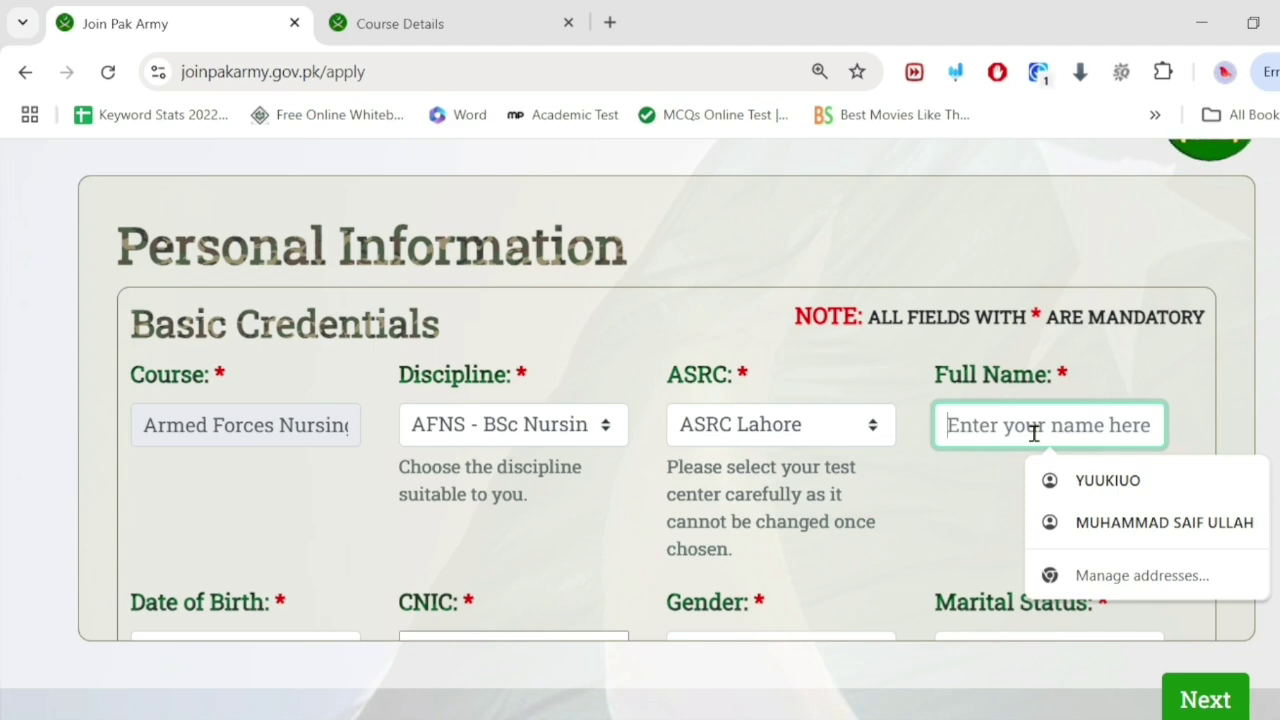
{"action": "type", "text": "Isma"}
{"action": "scroll", "coordinate": [309, 539], "scroll_direction": "down", "scroll_amount": 3}
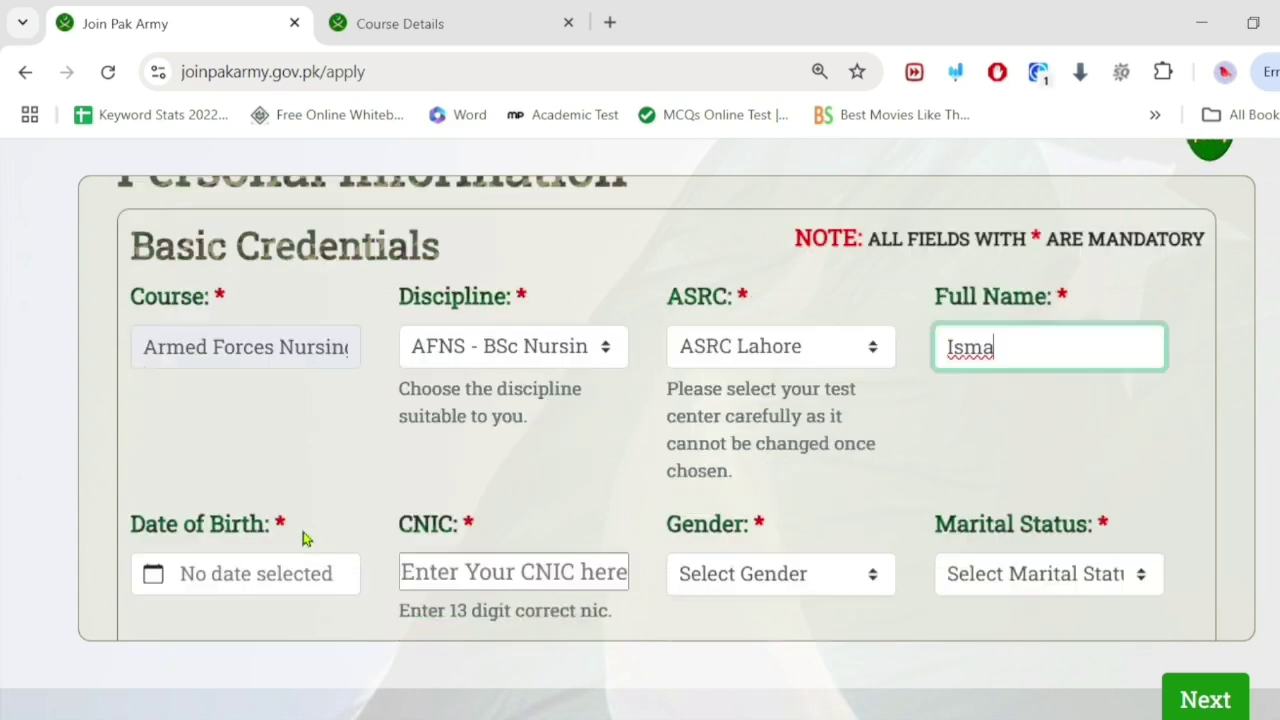
Step: Set the Date of Birth to July 6, 2006 using the calendar picker
{"action": "left_click", "coordinate": [285, 427]}
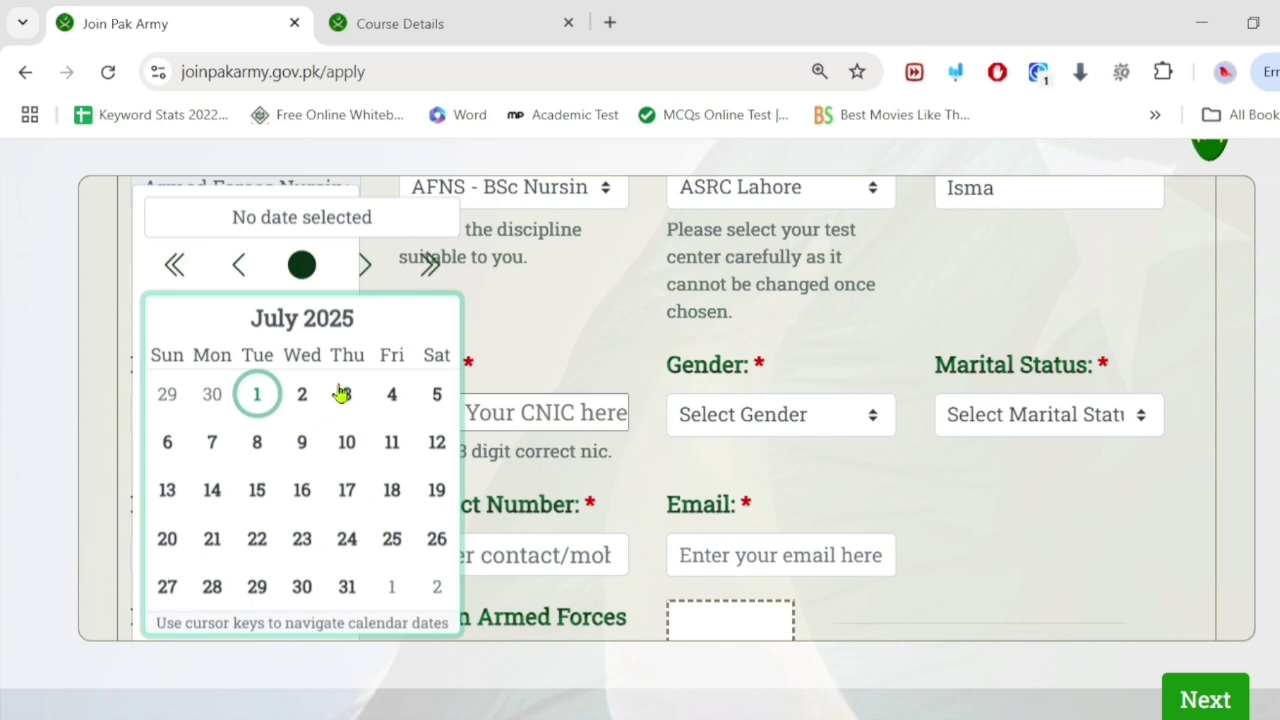
{"action": "left_click", "coordinate": [430, 268]}
{"action": "left_click", "coordinate": [430, 268]}
{"action": "left_click", "coordinate": [430, 268]}
{"action": "left_click", "coordinate": [430, 268]}
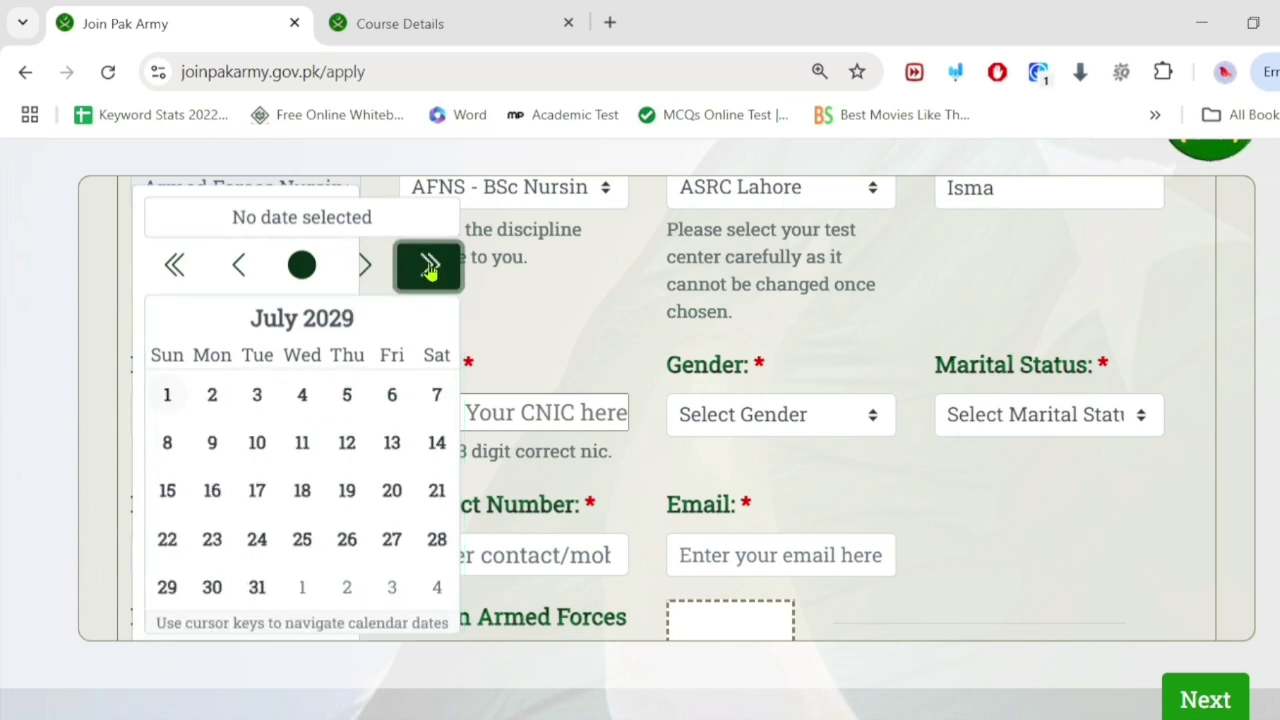
{"action": "double_click", "coordinate": [193, 271]}
{"action": "double_click", "coordinate": [193, 271]}
{"action": "left_click", "coordinate": [193, 271]}
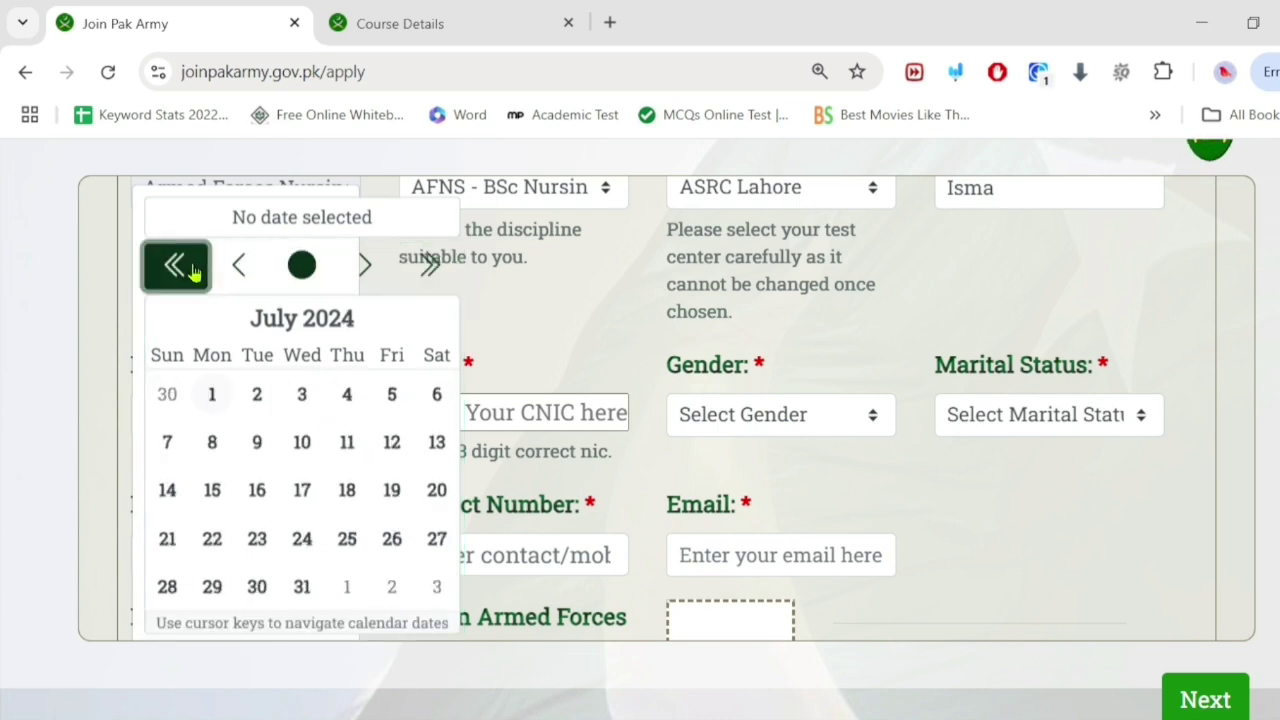
{"action": "double_click", "coordinate": [193, 271]}
{"action": "double_click", "coordinate": [193, 271]}
{"action": "double_click", "coordinate": [193, 271]}
{"action": "double_click", "coordinate": [193, 271]}
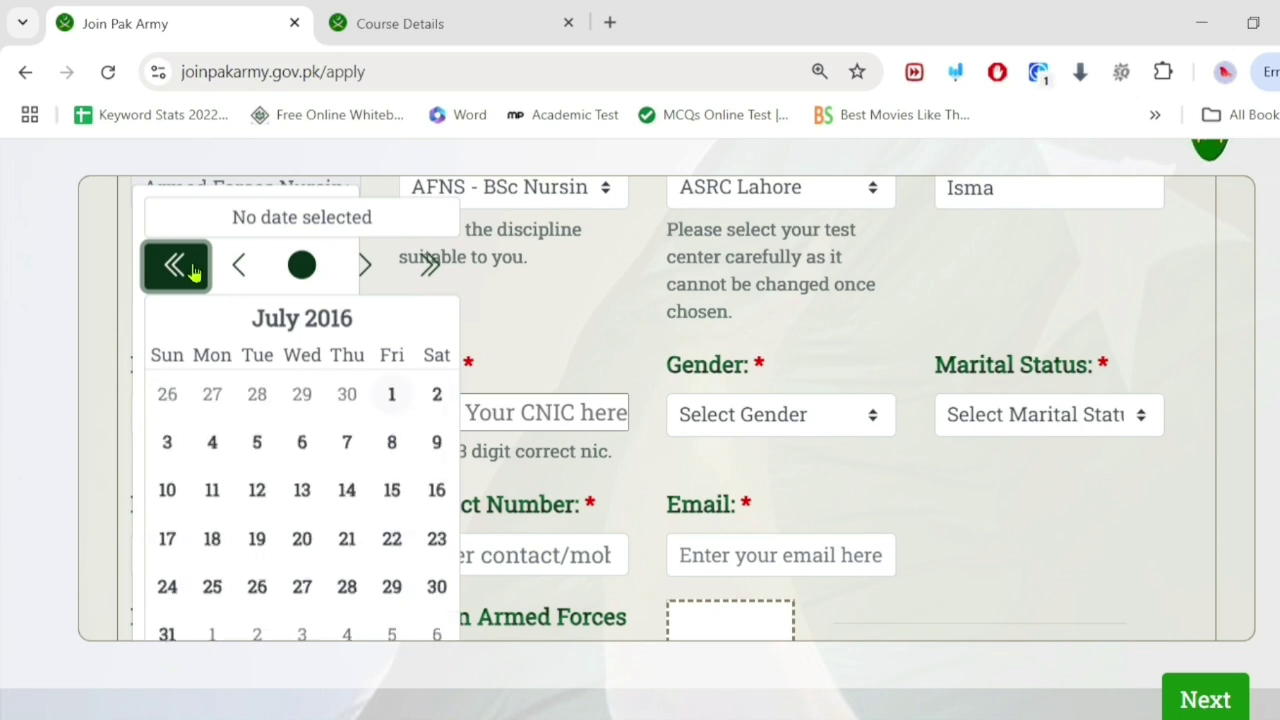
{"action": "double_click", "coordinate": [193, 271]}
{"action": "left_click", "coordinate": [193, 271]}
{"action": "double_click", "coordinate": [193, 271]}
{"action": "double_click", "coordinate": [193, 271]}
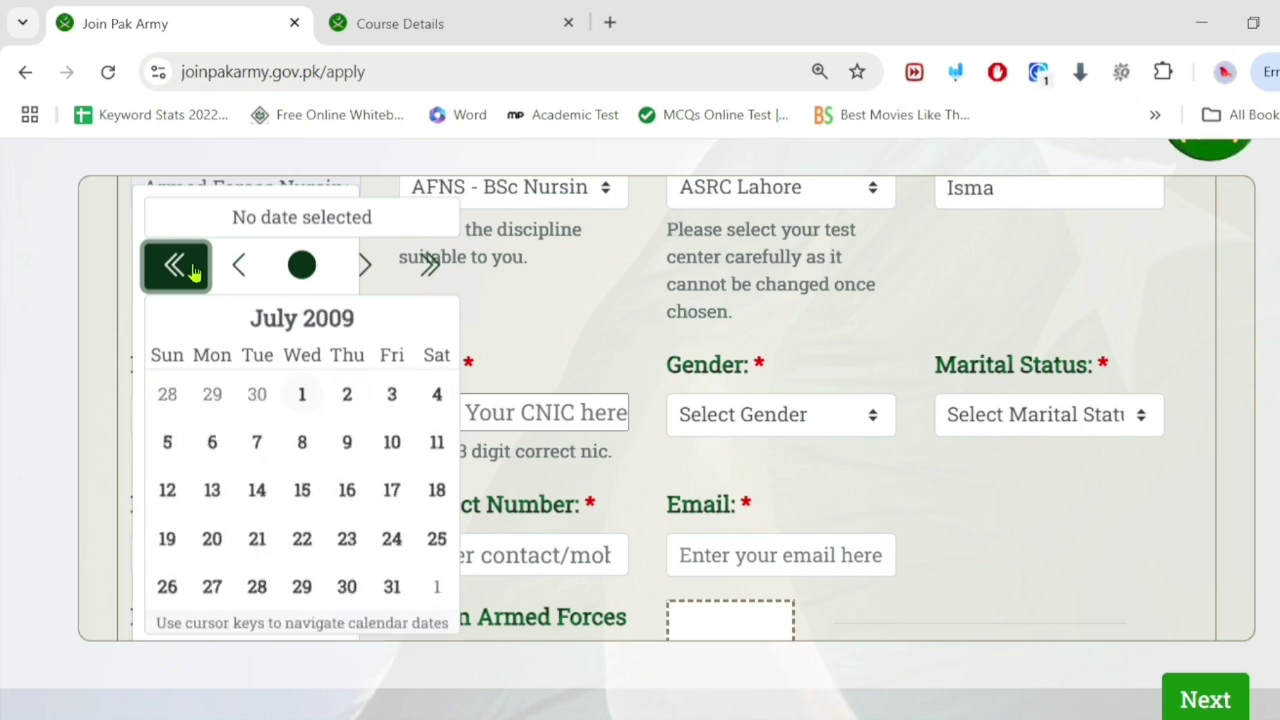
{"action": "left_click", "coordinate": [193, 271]}
{"action": "left_click", "coordinate": [193, 271]}
{"action": "left_click", "coordinate": [193, 271]}
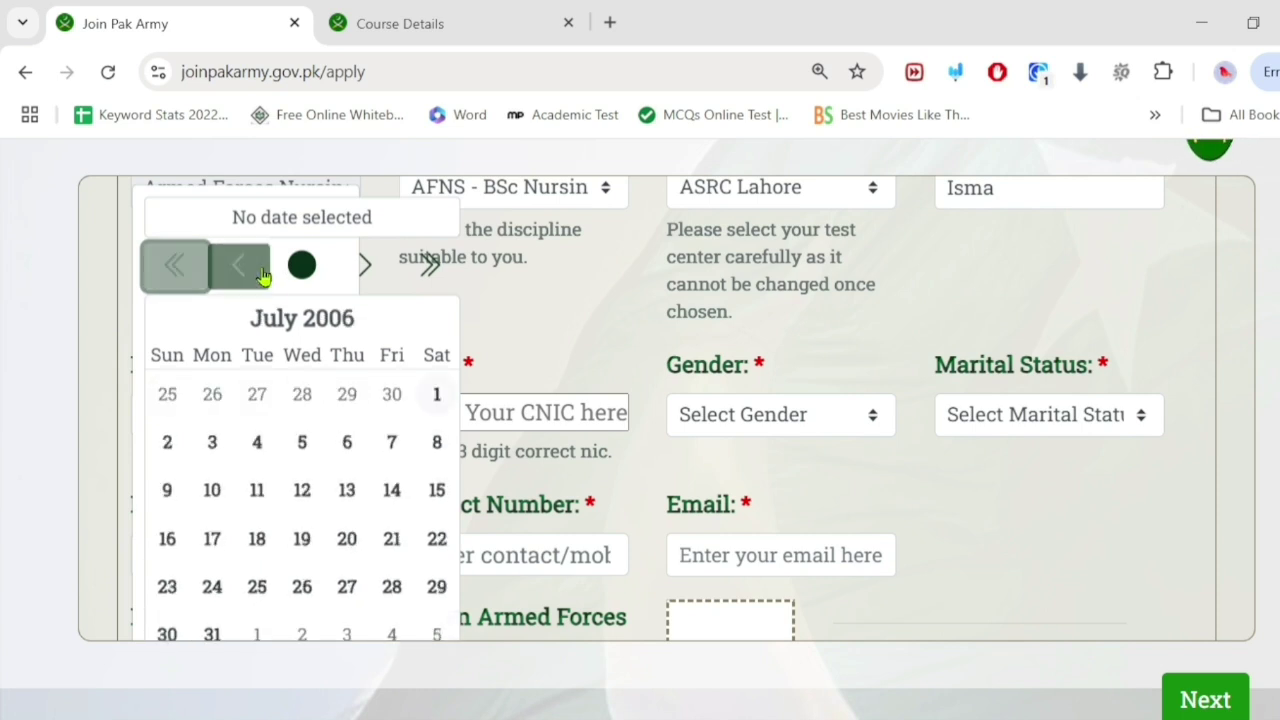
{"action": "left_click", "coordinate": [346, 445]}
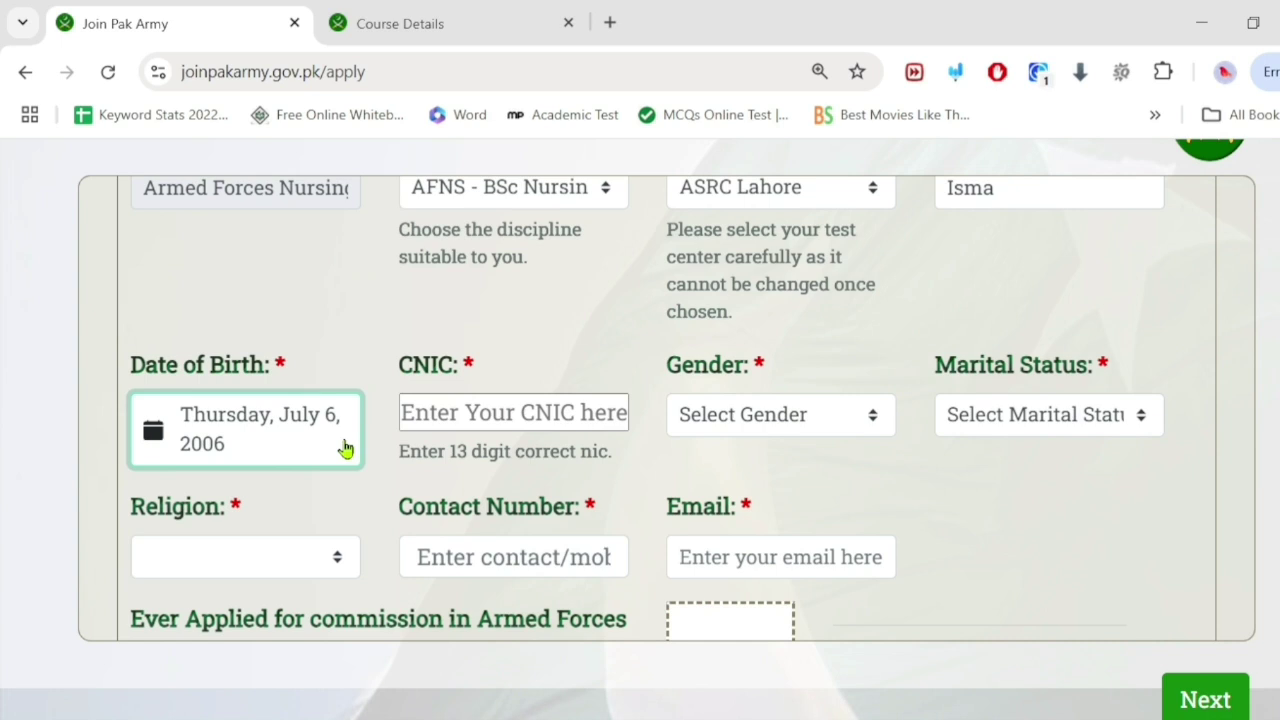
Step: Enter the CNIC number and set gender to Female and marital status to Unmarried/Single
{"action": "left_click", "coordinate": [508, 410]}
{"action": "type", "text": "0000000000000-0"}
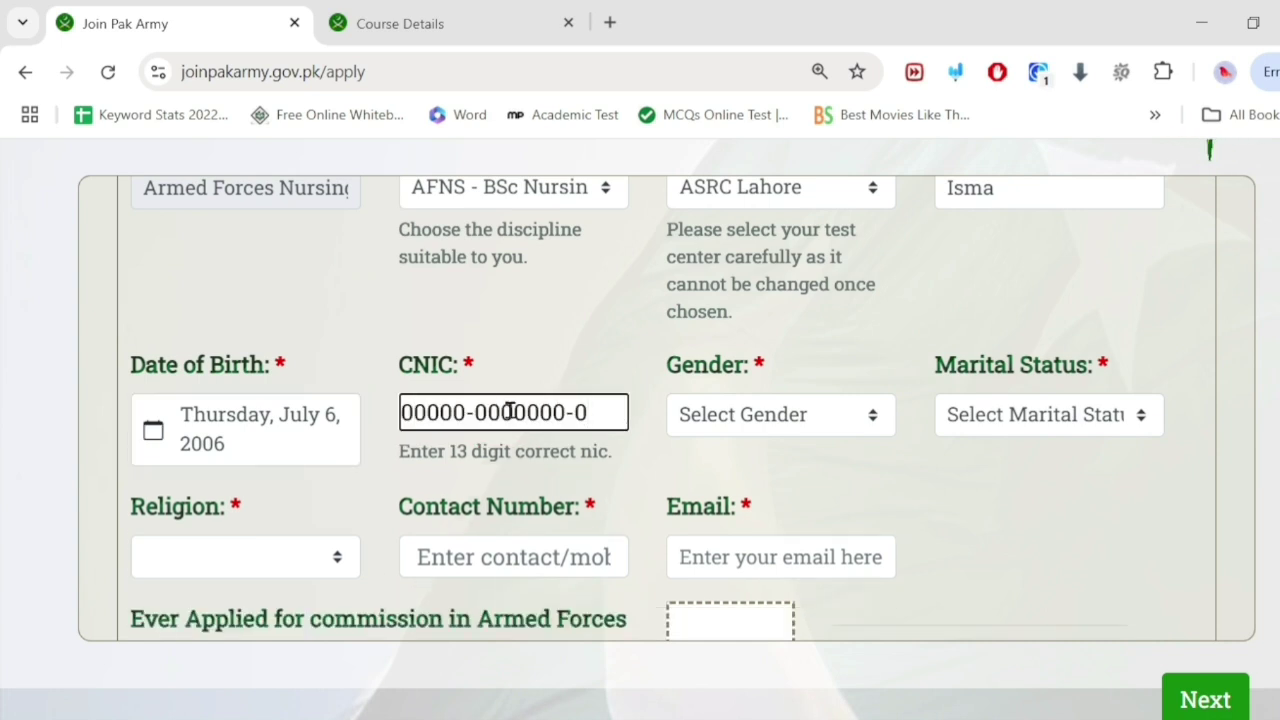
{"action": "key", "text": "BackSpace"}
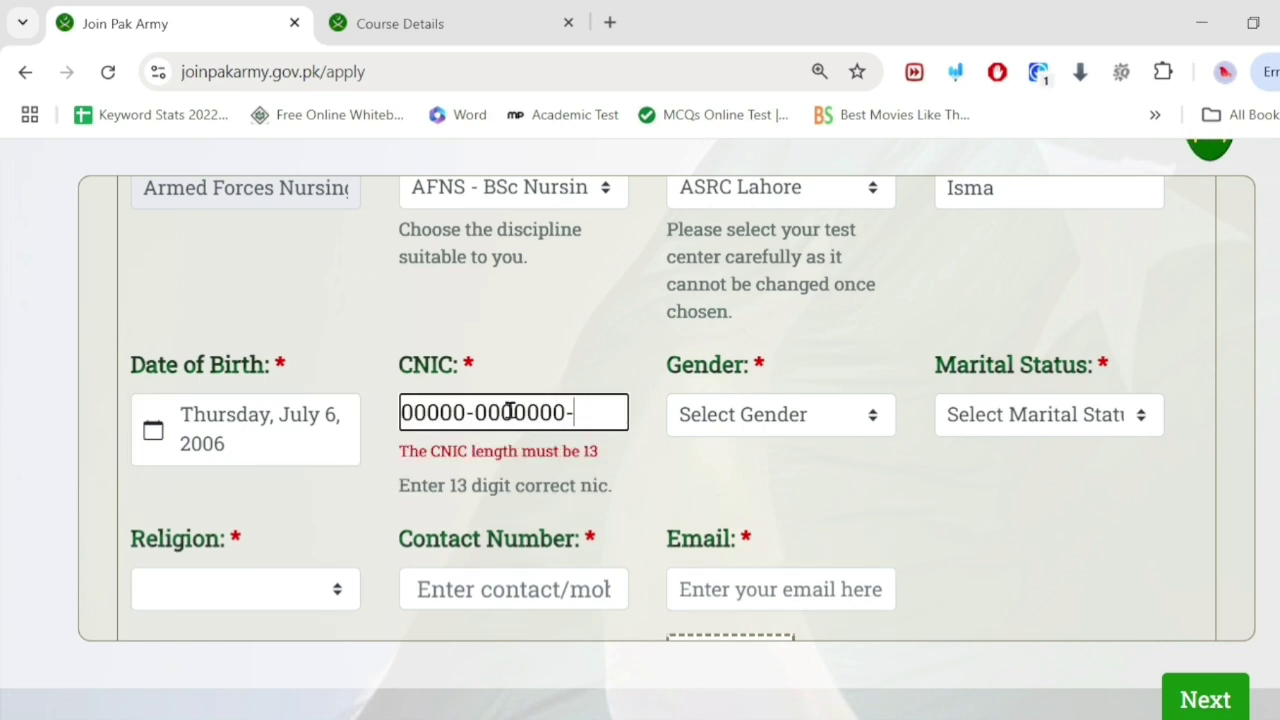
{"action": "type", "text": "5"}
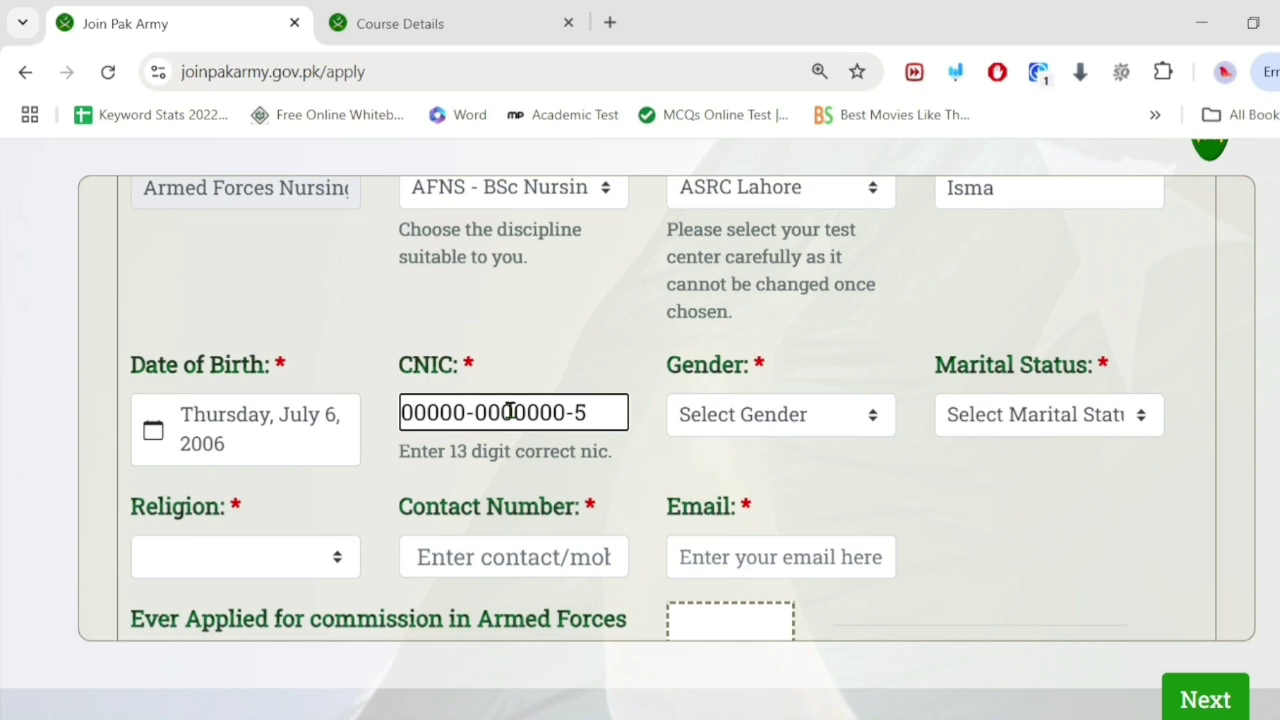
{"action": "left_click", "coordinate": [731, 415]}
{"action": "left_click", "coordinate": [730, 497]}
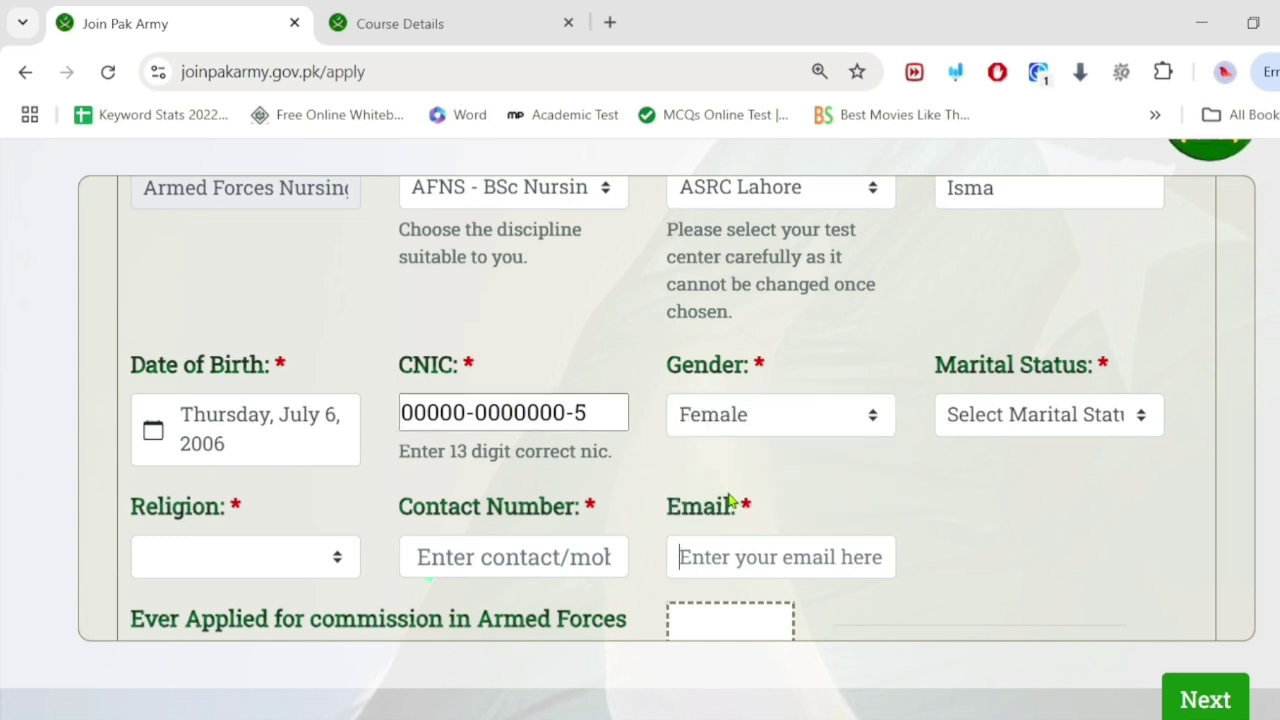
{"action": "left_click", "coordinate": [1100, 418]}
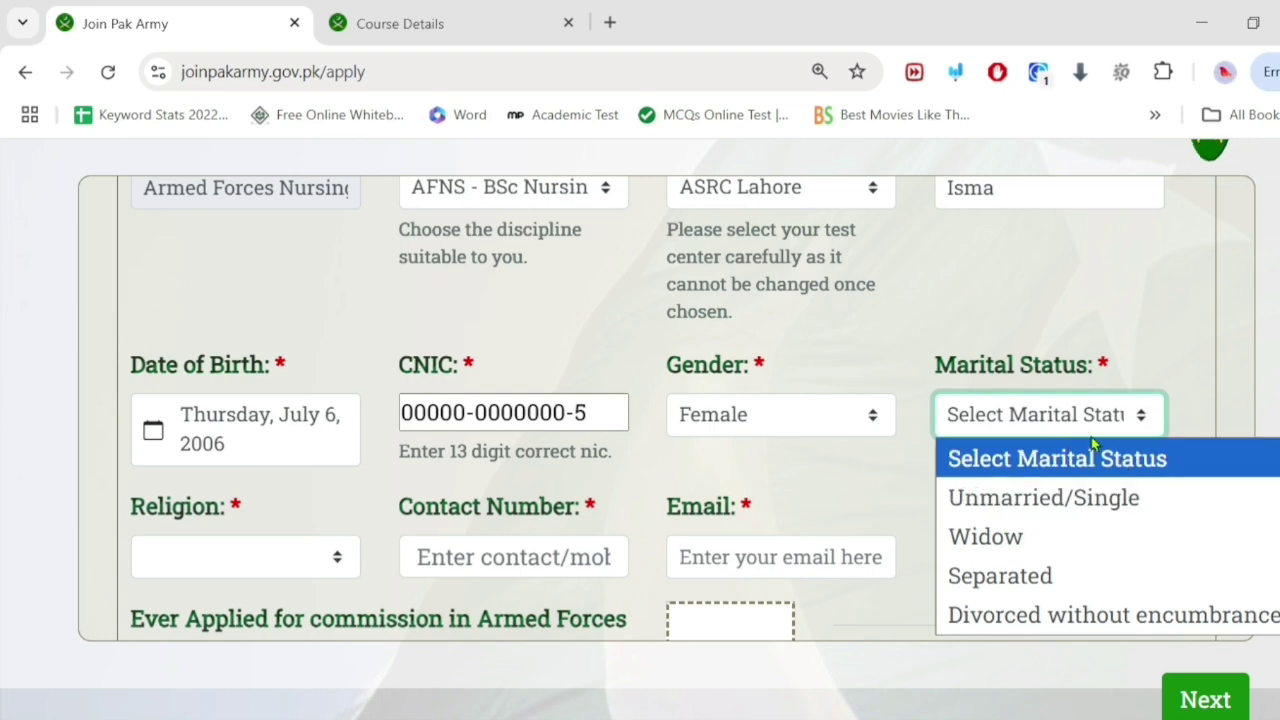
{"action": "left_click", "coordinate": [1036, 498]}
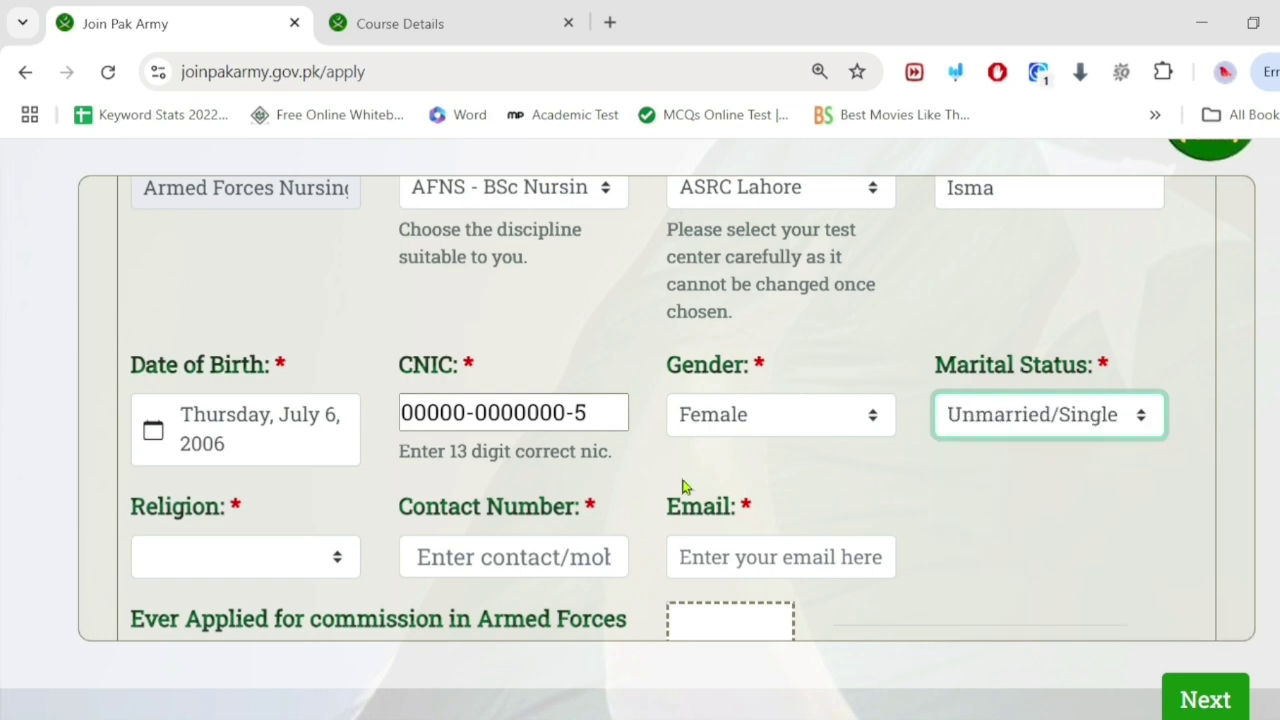
Step: Set religion to Islam and sect to Other
{"action": "scroll", "coordinate": [274, 463], "scroll_direction": "down", "scroll_amount": 2}
{"action": "left_click", "coordinate": [283, 336]}
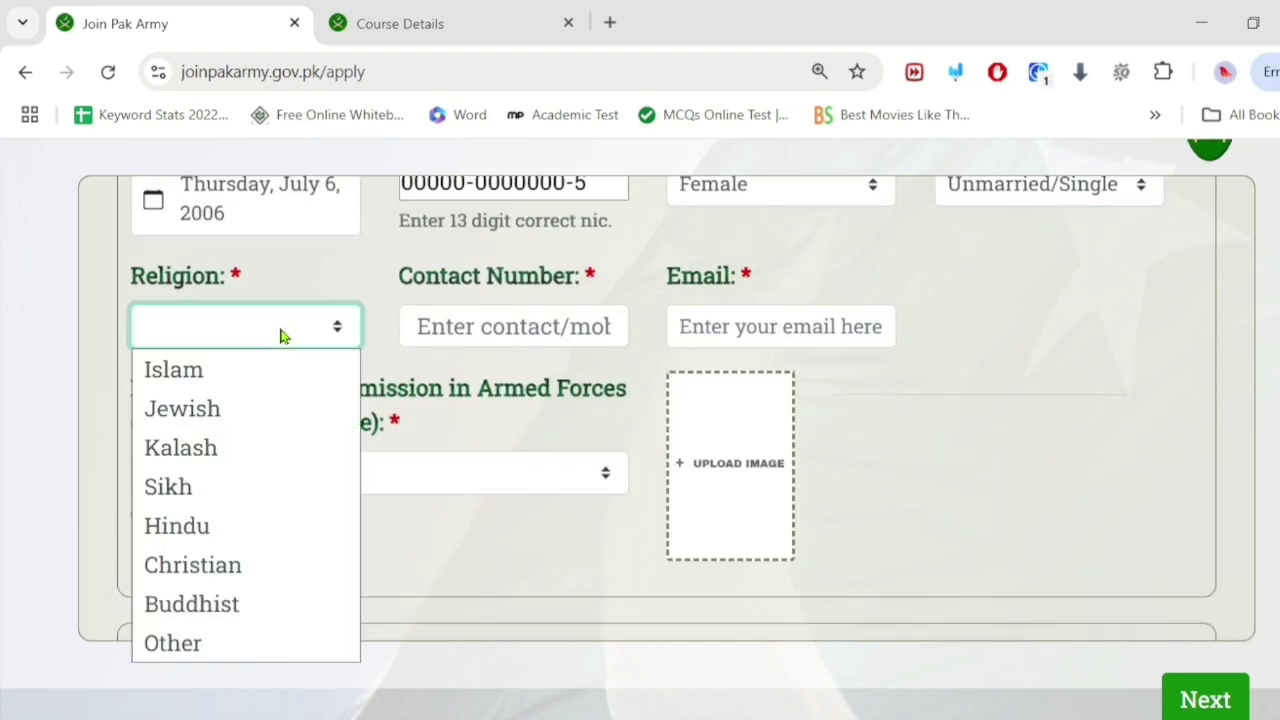
{"action": "left_click", "coordinate": [175, 369]}
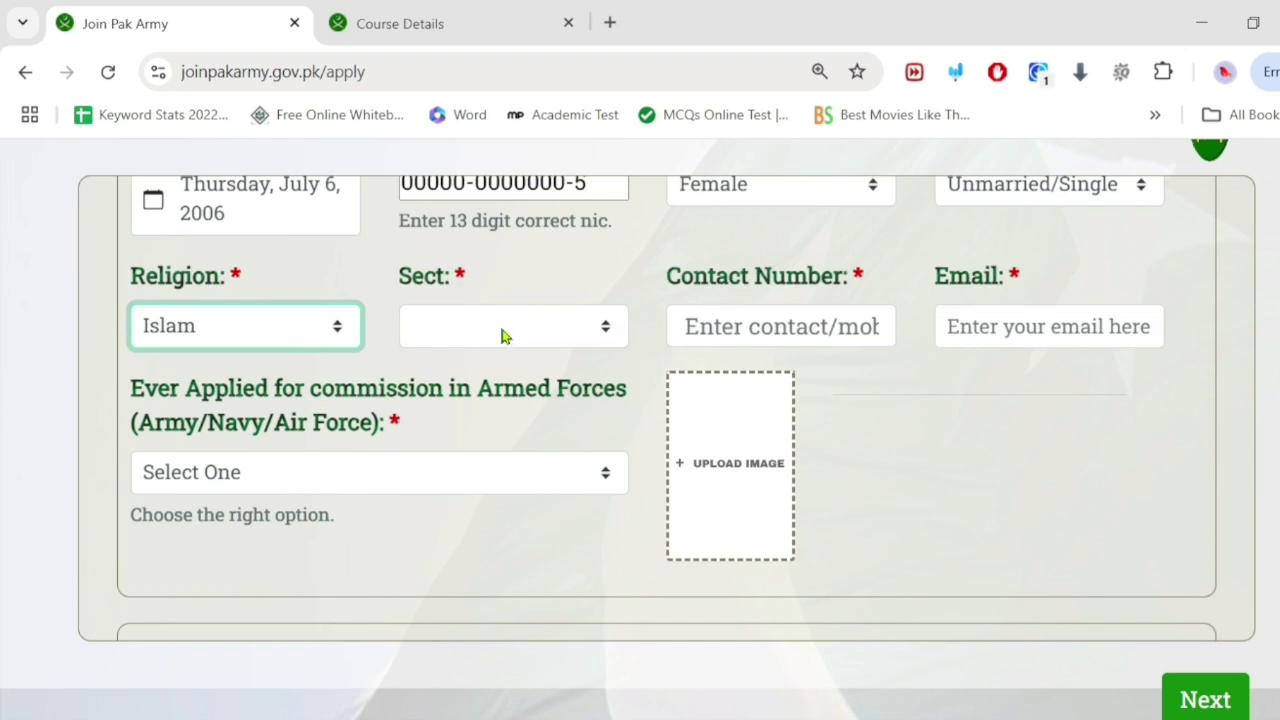
{"action": "left_click", "coordinate": [503, 335]}
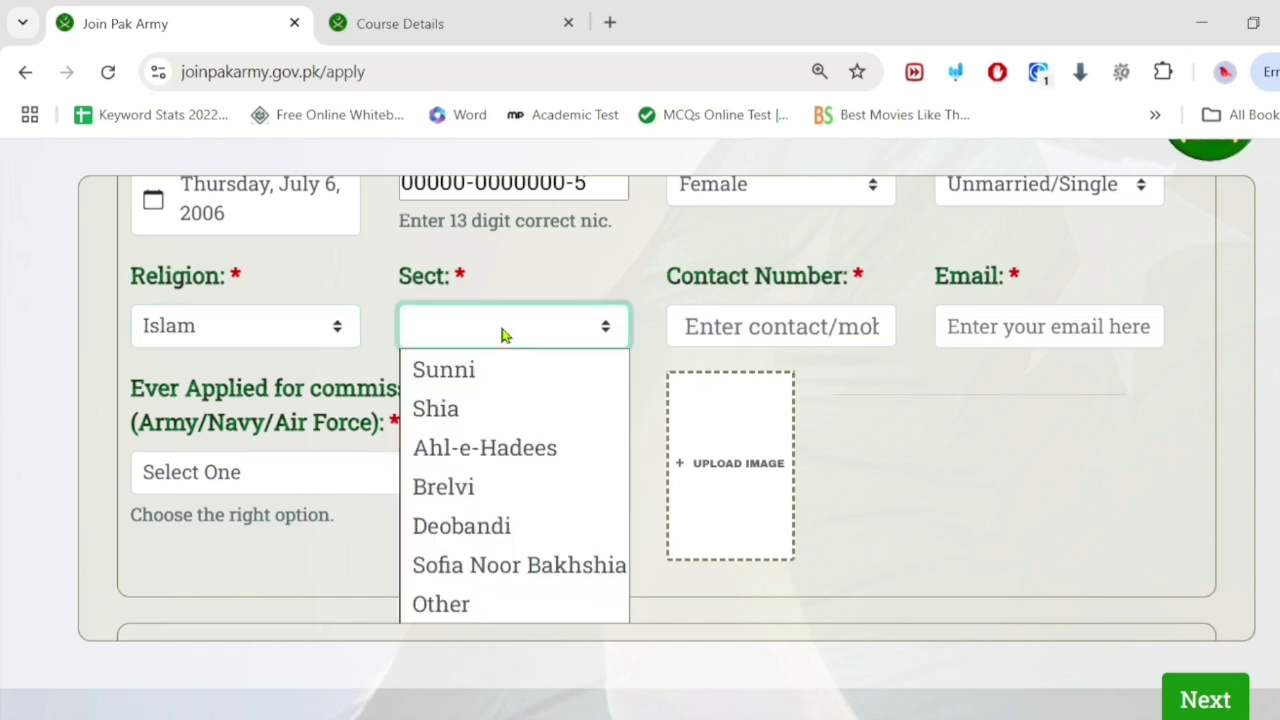
{"action": "left_click", "coordinate": [493, 603]}
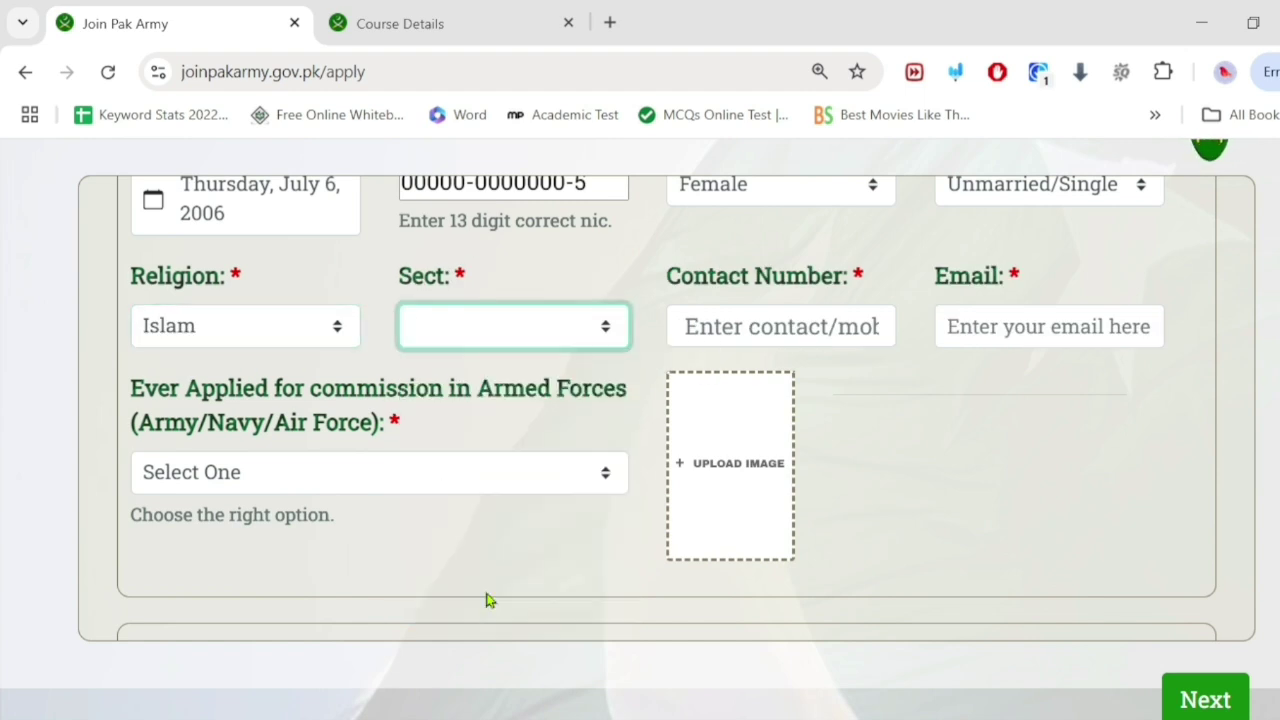
{"action": "left_click", "coordinate": [480, 321]}
{"action": "left_click", "coordinate": [452, 605]}
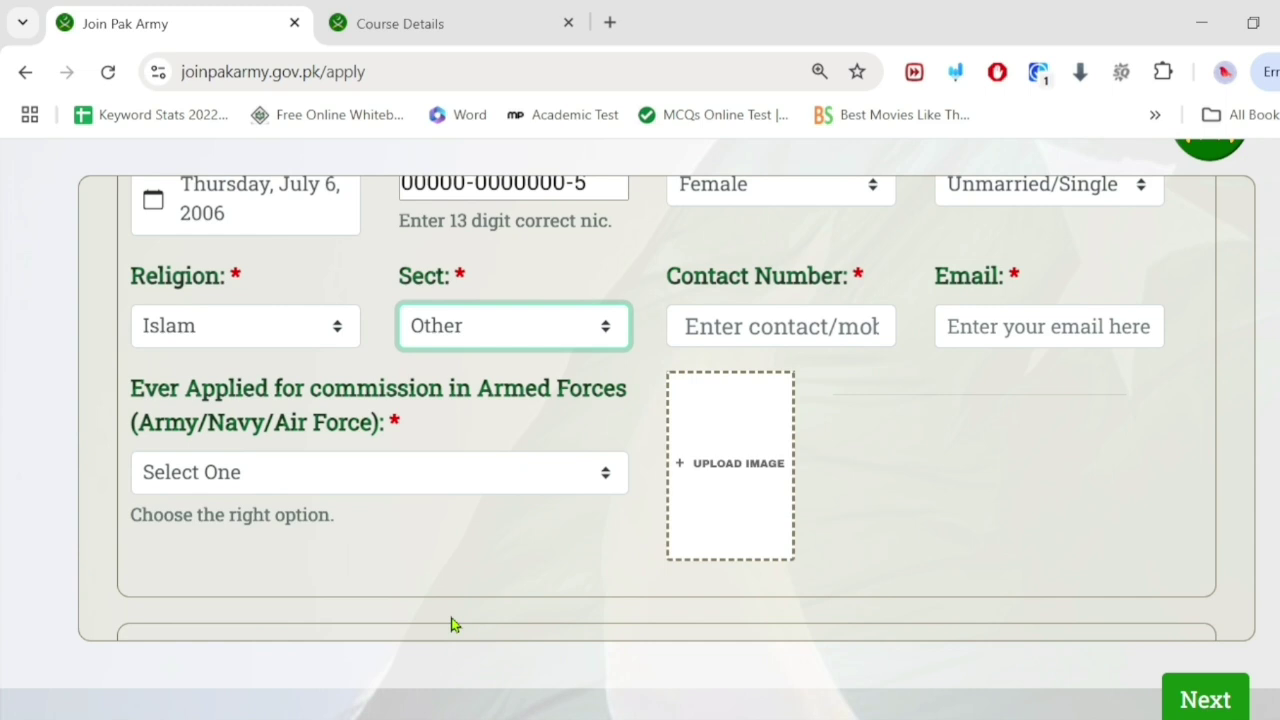
Step: Fill the contact number from saved autofill details and type the applicant's e-mail address
{"action": "left_click", "coordinate": [752, 328]}
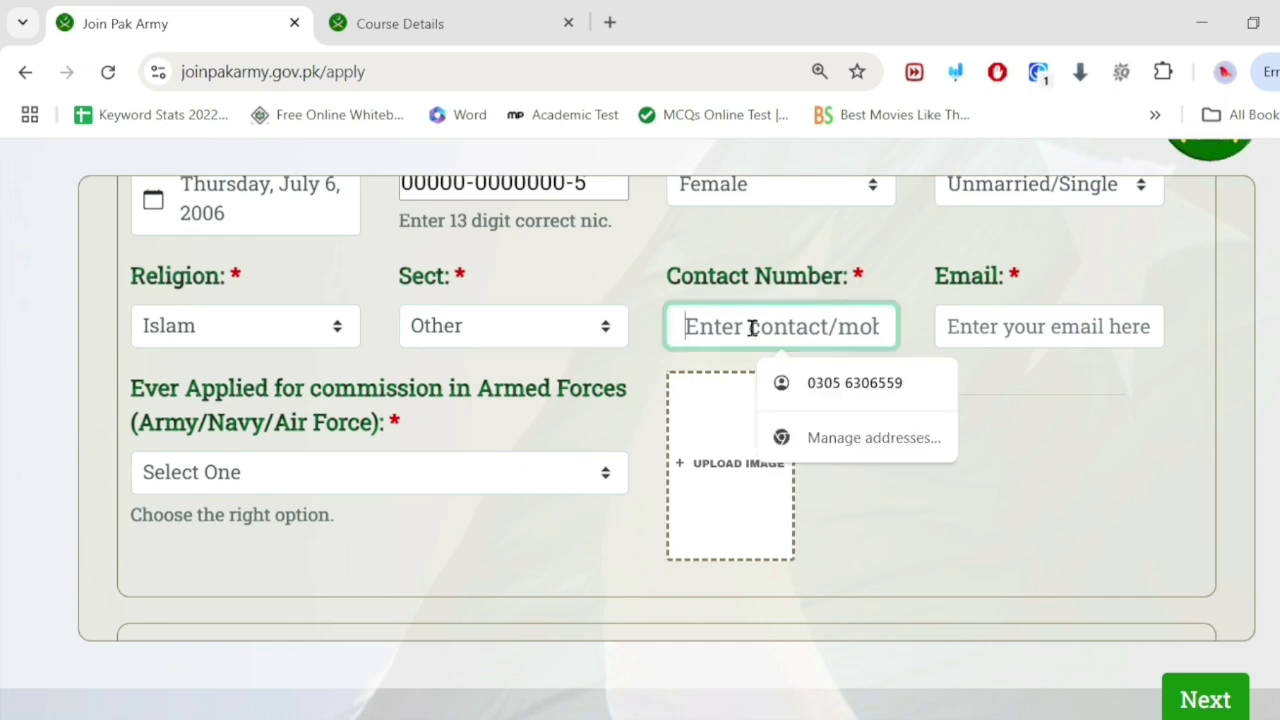
{"action": "left_click", "coordinate": [830, 382]}
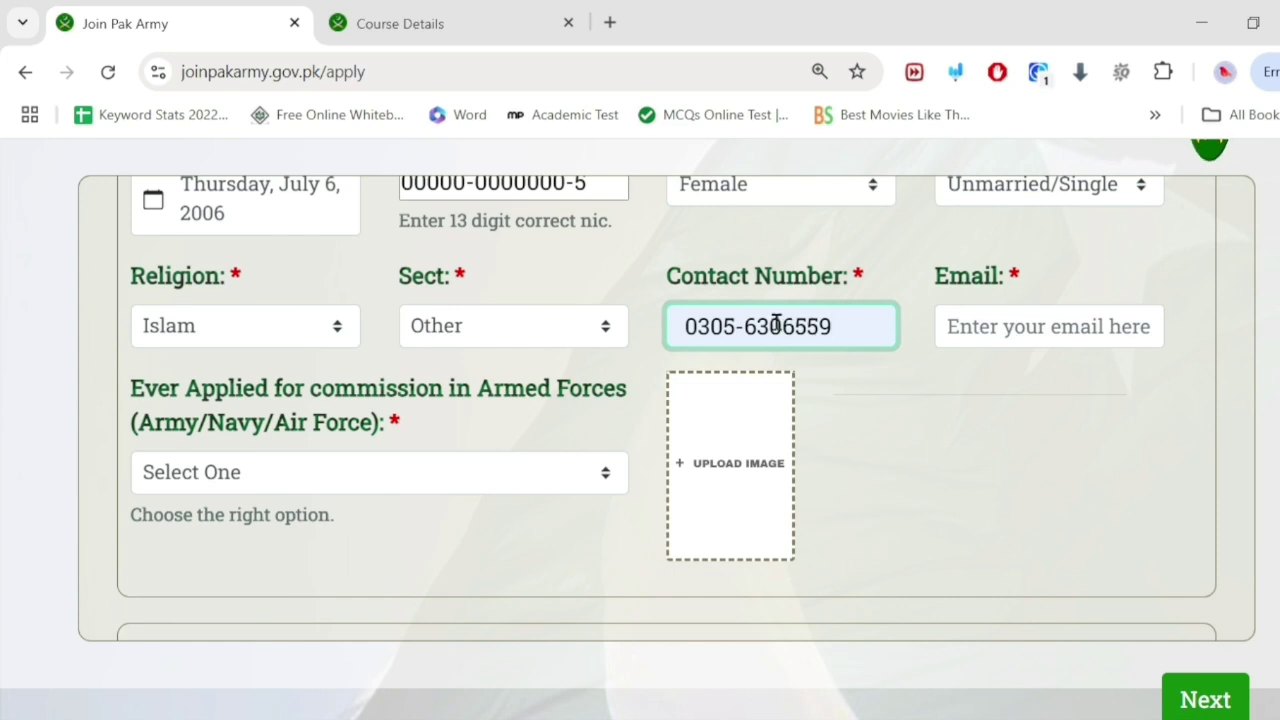
{"action": "left_click", "coordinate": [748, 326]}
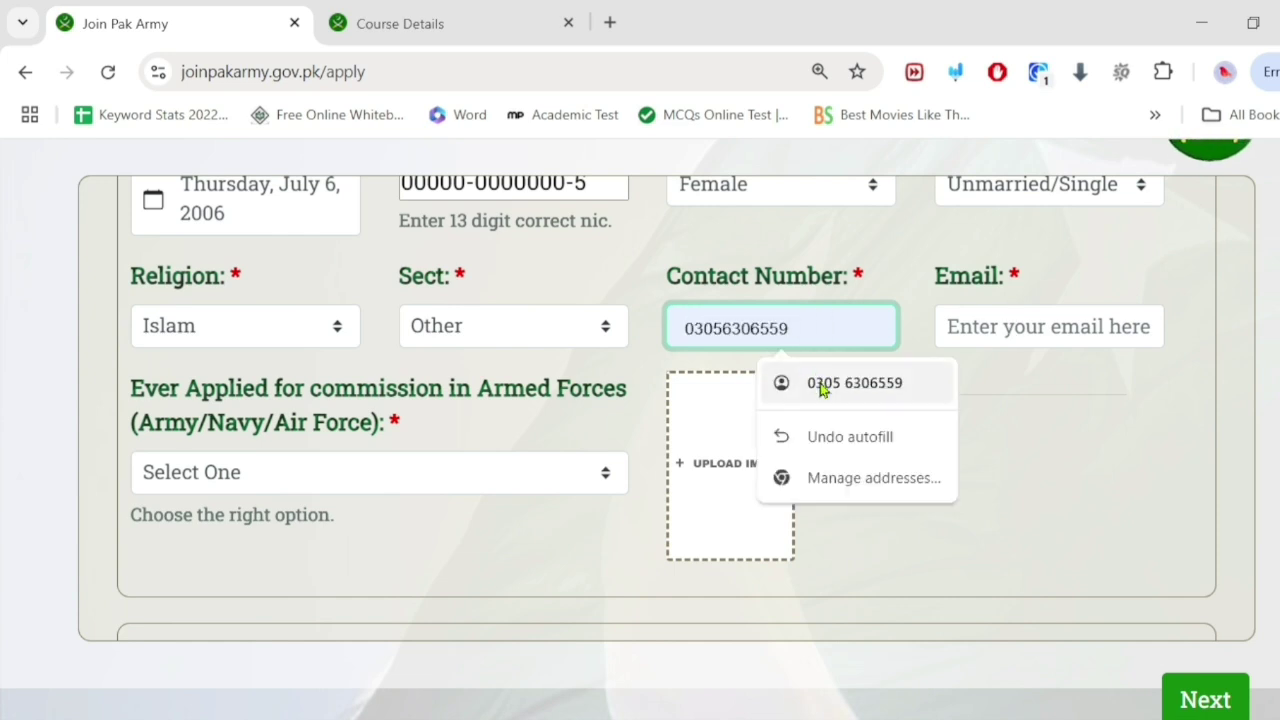
{"action": "left_click", "coordinate": [958, 326]}
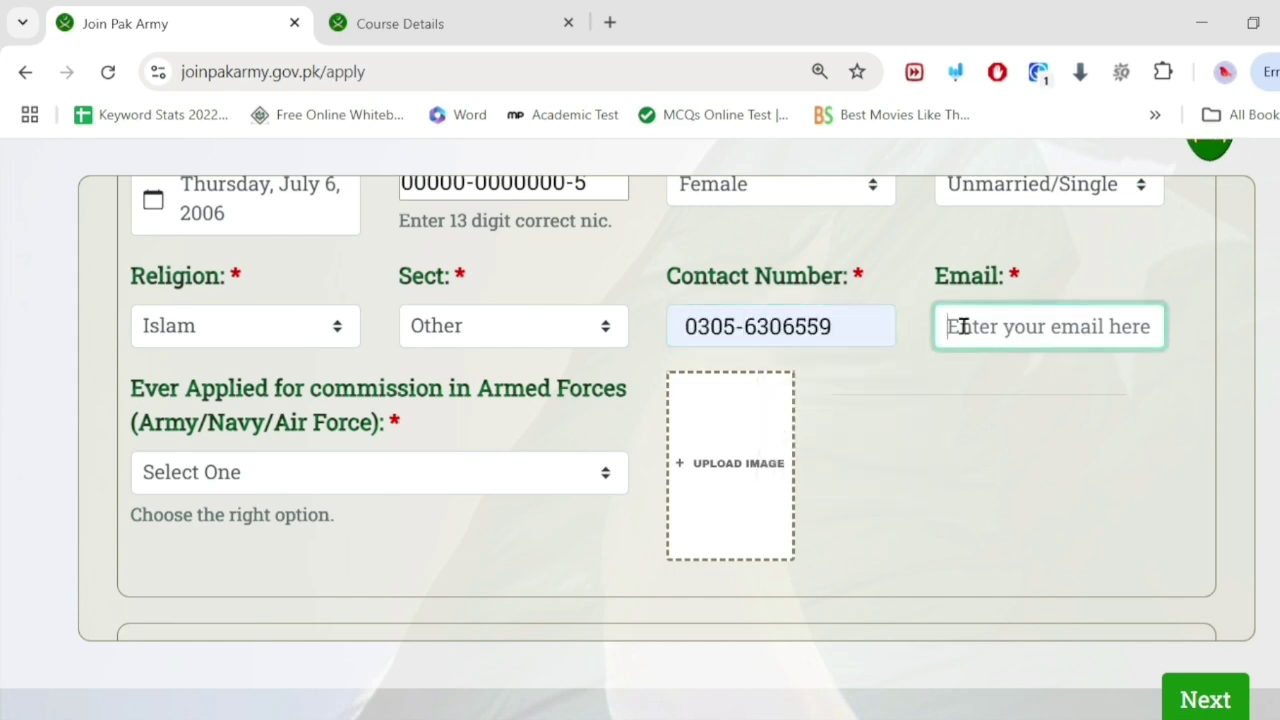
{"action": "left_click", "coordinate": [749, 326]}
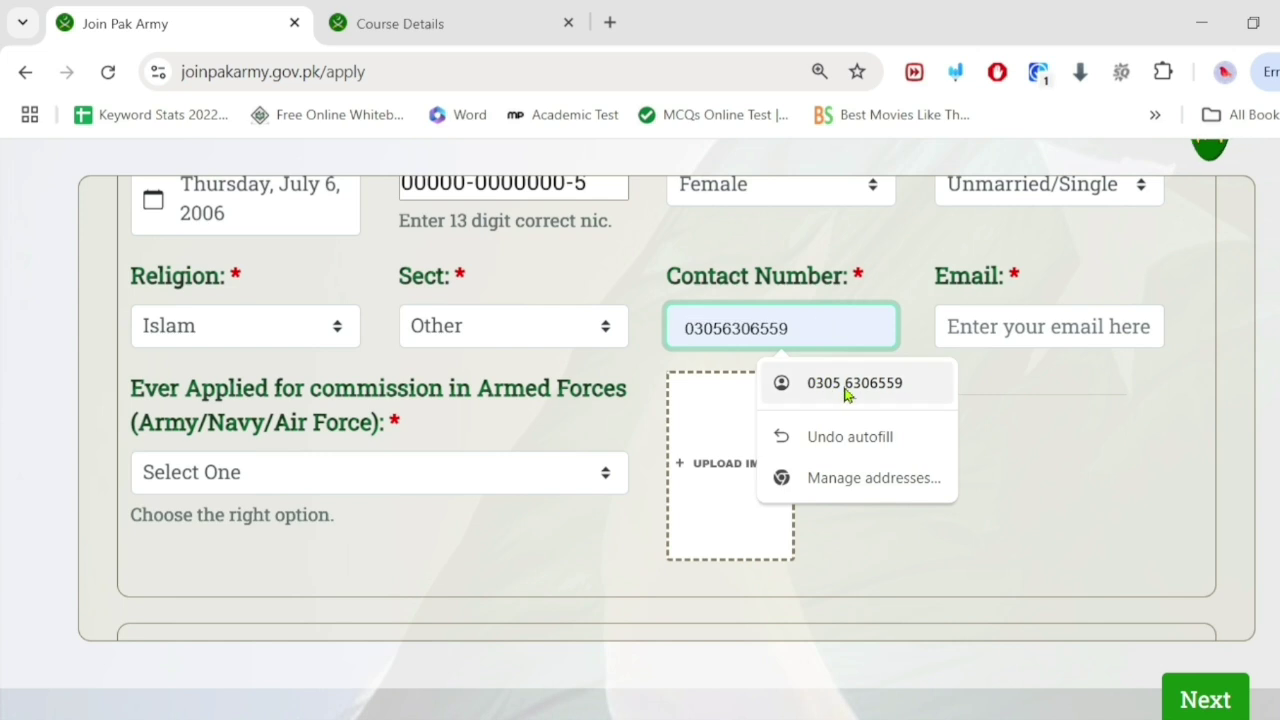
{"action": "left_click", "coordinate": [845, 388]}
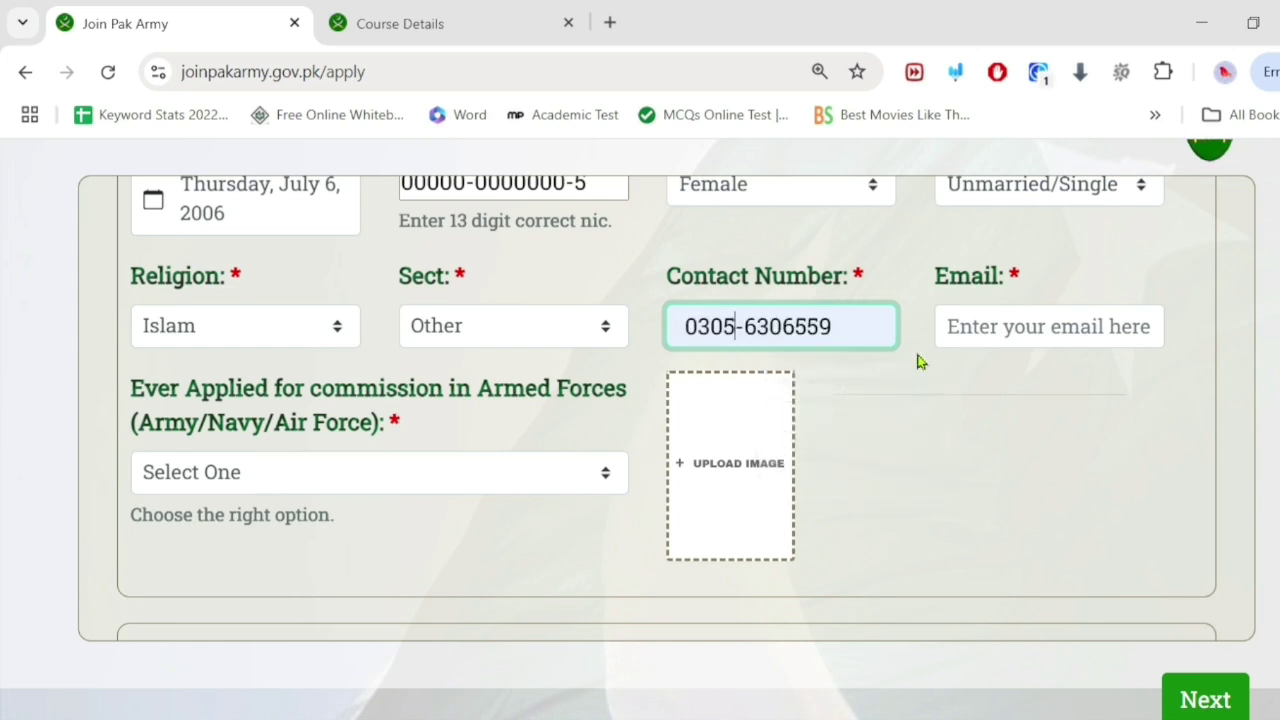
{"action": "left_click", "coordinate": [745, 330]}
{"action": "key", "text": "Escape"}
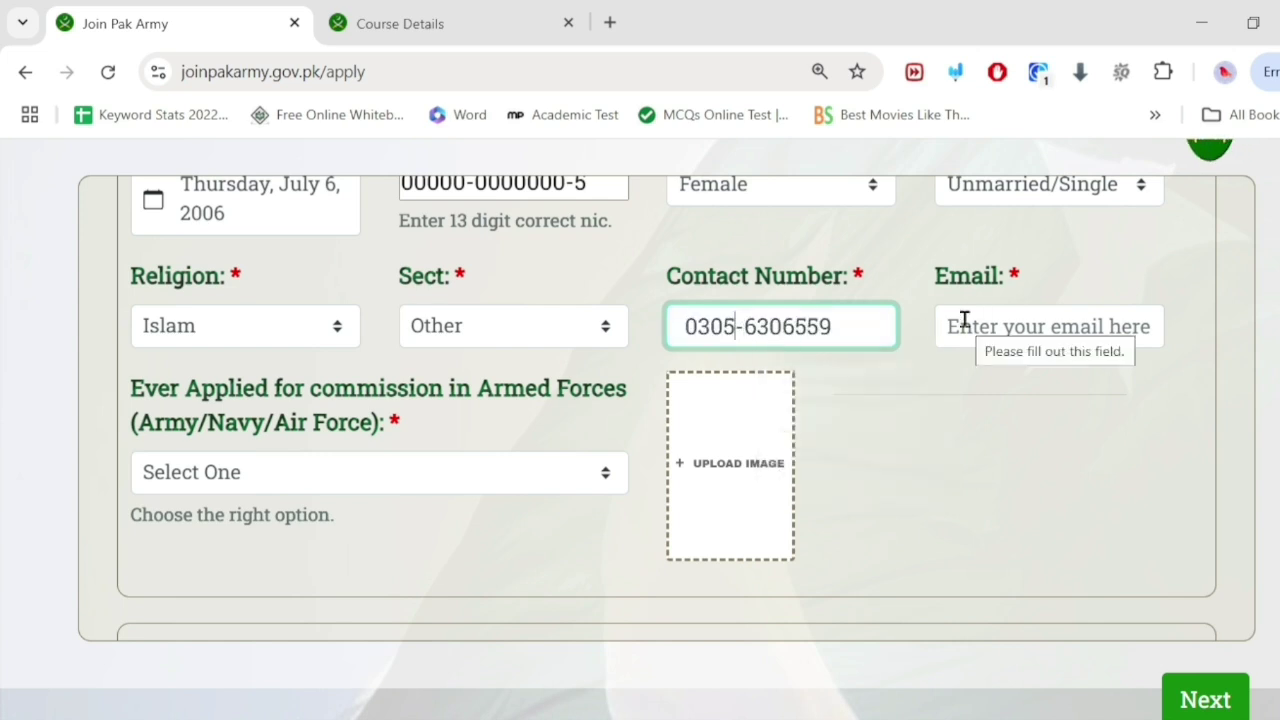
{"action": "left_click", "coordinate": [980, 326]}
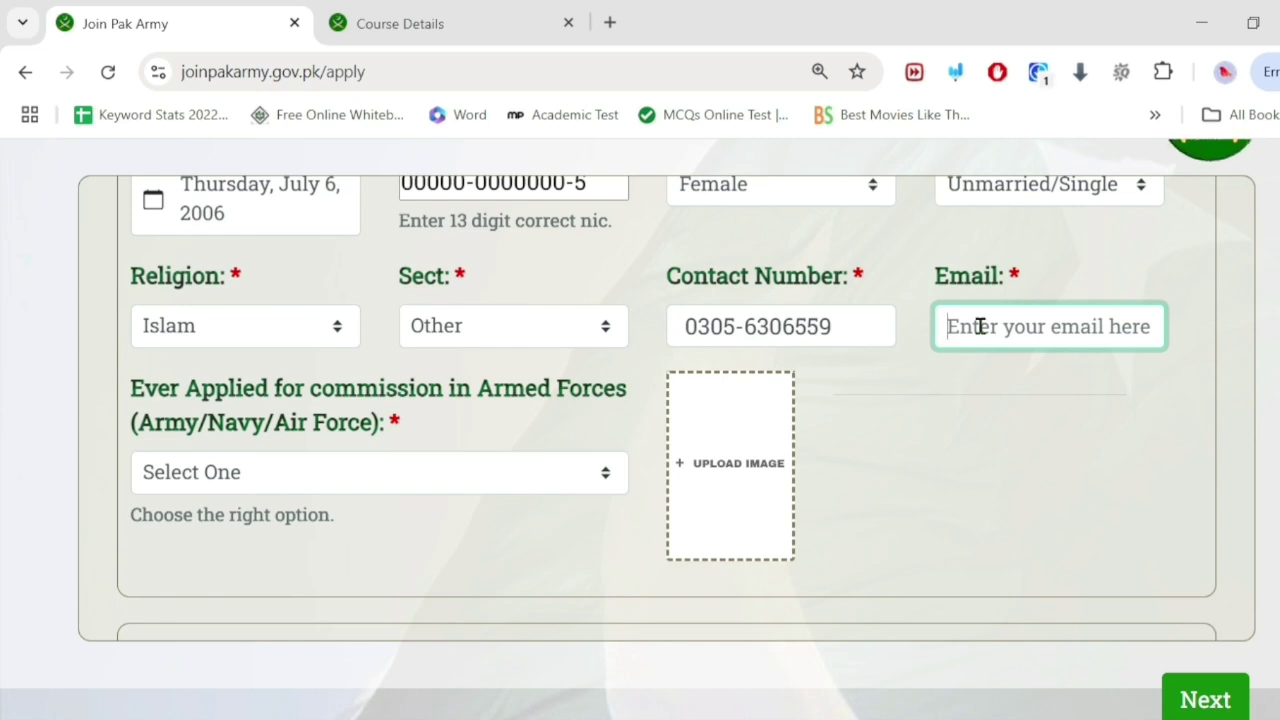
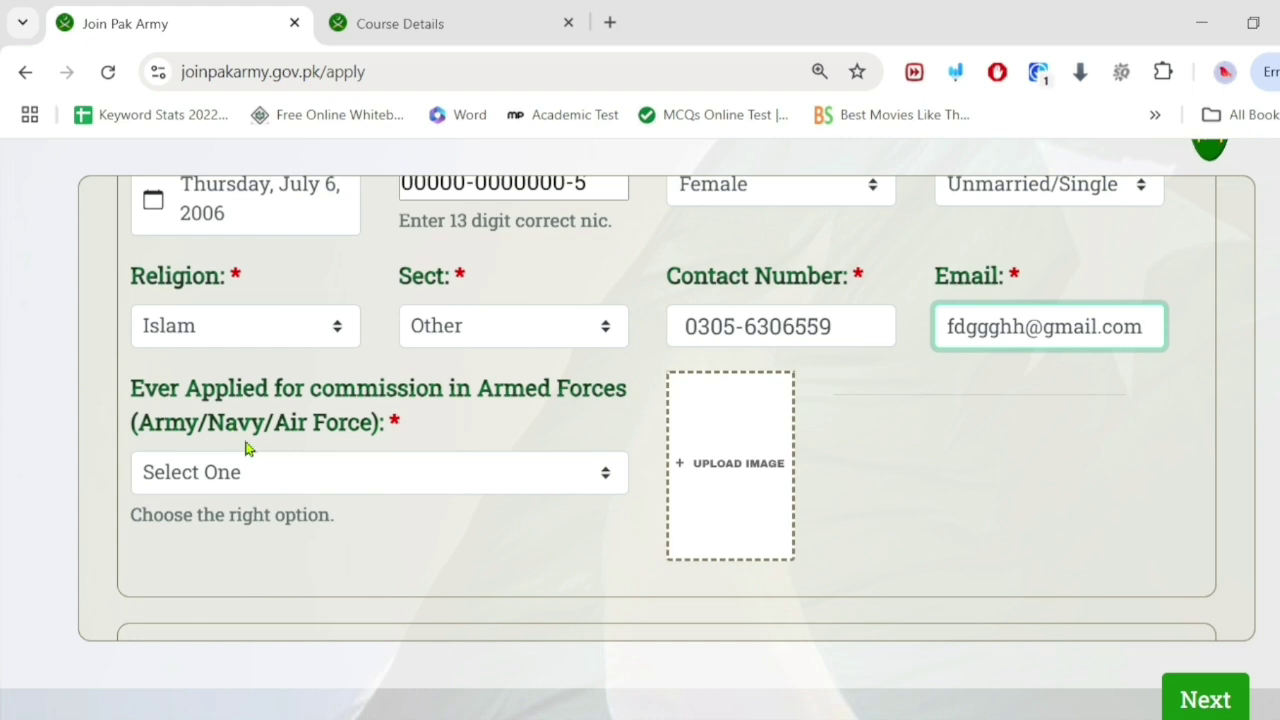
Step: Try YES for Ever Applied, cancel the Add Candidature Record form, then switch the answer to NO
{"action": "left_click", "coordinate": [333, 490]}
{"action": "left_click", "coordinate": [251, 556]}
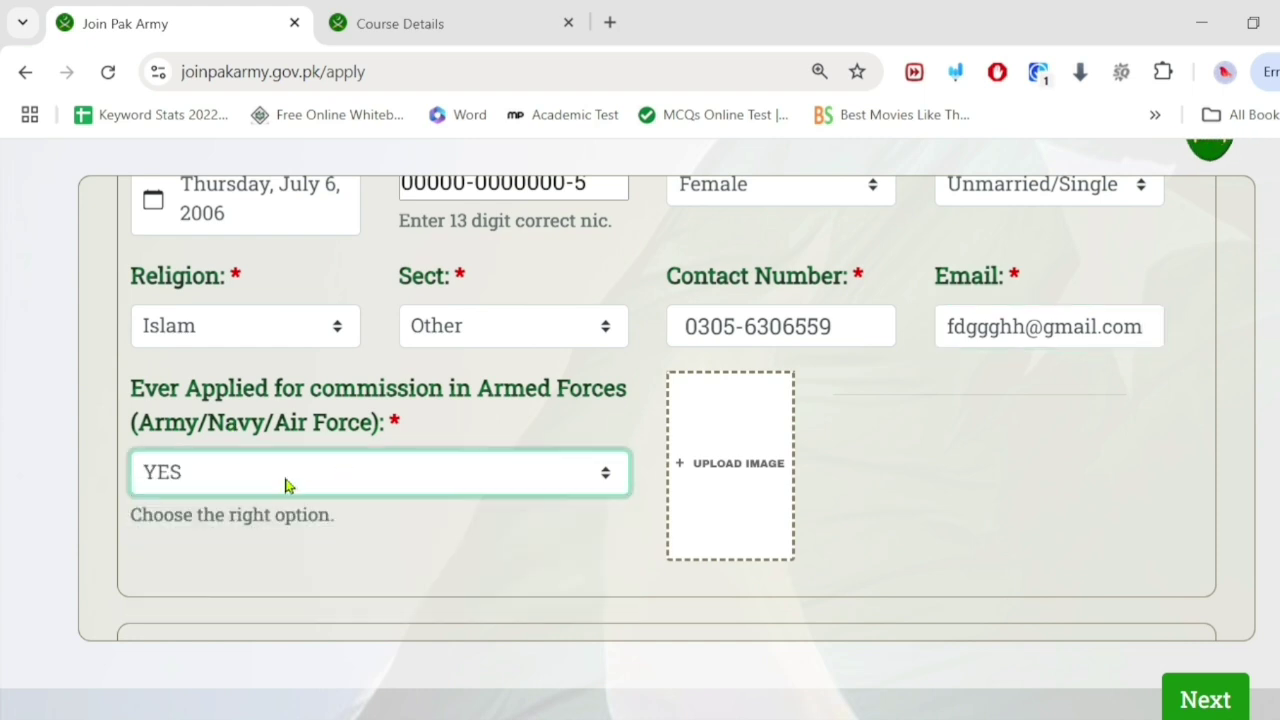
{"action": "scroll", "coordinate": [297, 463], "scroll_direction": "down", "scroll_amount": 5}
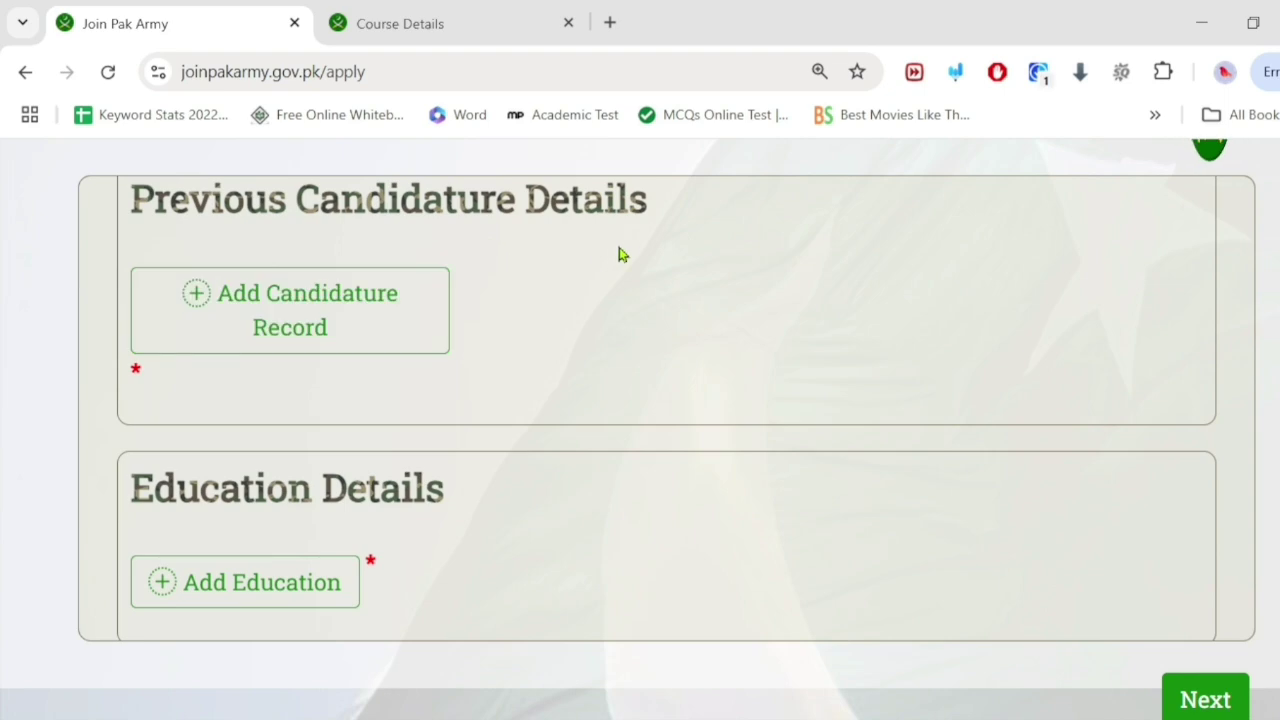
{"action": "left_click", "coordinate": [337, 318]}
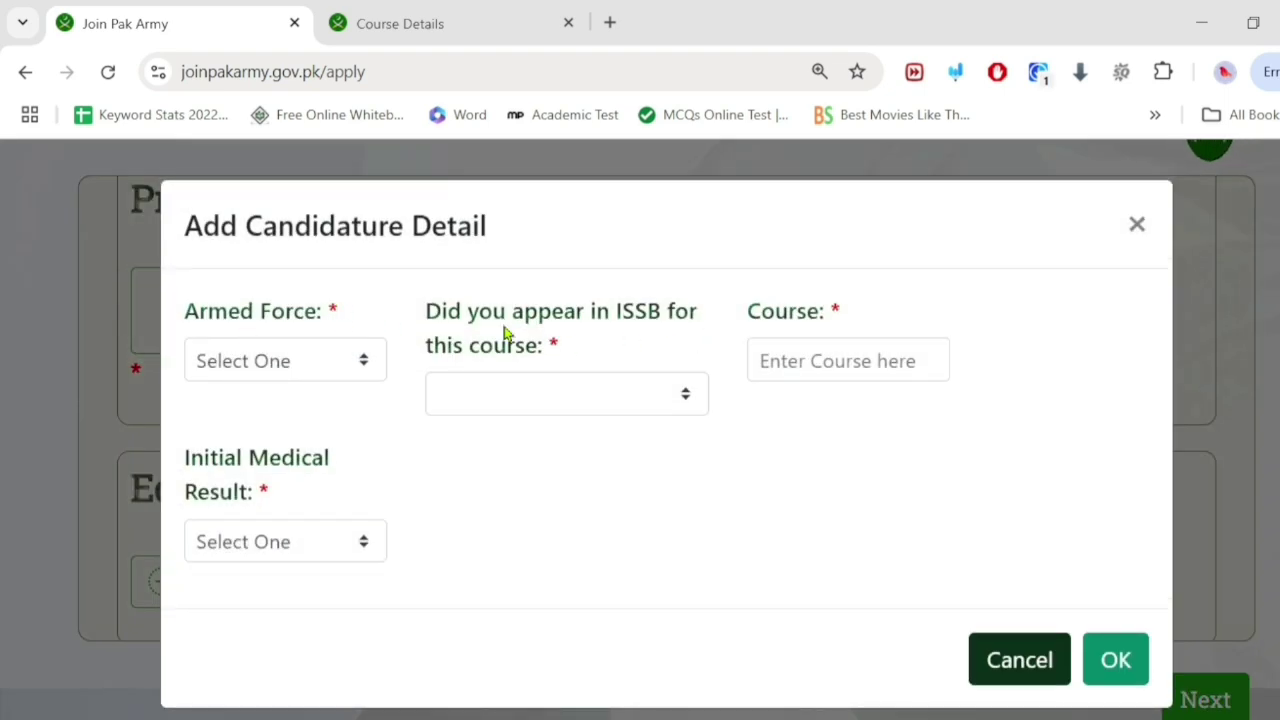
{"action": "left_click", "coordinate": [1140, 224]}
{"action": "scroll", "coordinate": [443, 249], "scroll_direction": "up", "scroll_amount": 6}
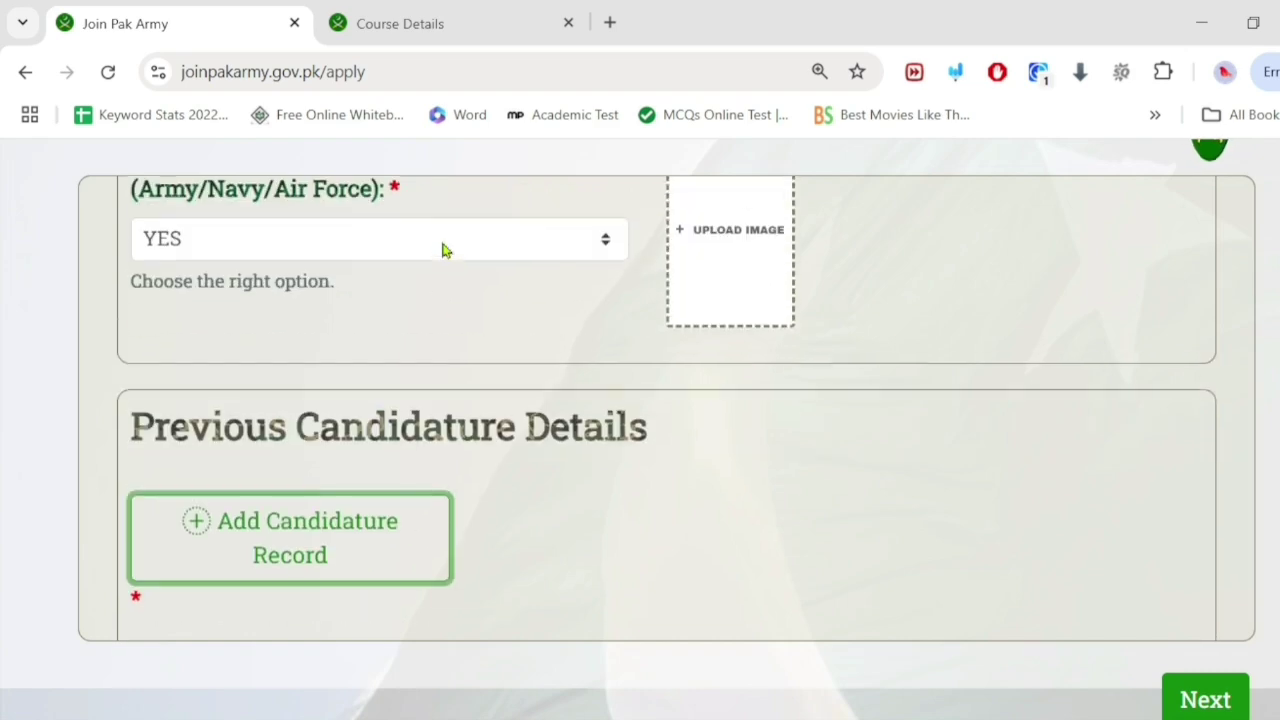
{"action": "scroll", "coordinate": [443, 249], "scroll_direction": "down", "scroll_amount": 1}
{"action": "left_click", "coordinate": [292, 484]}
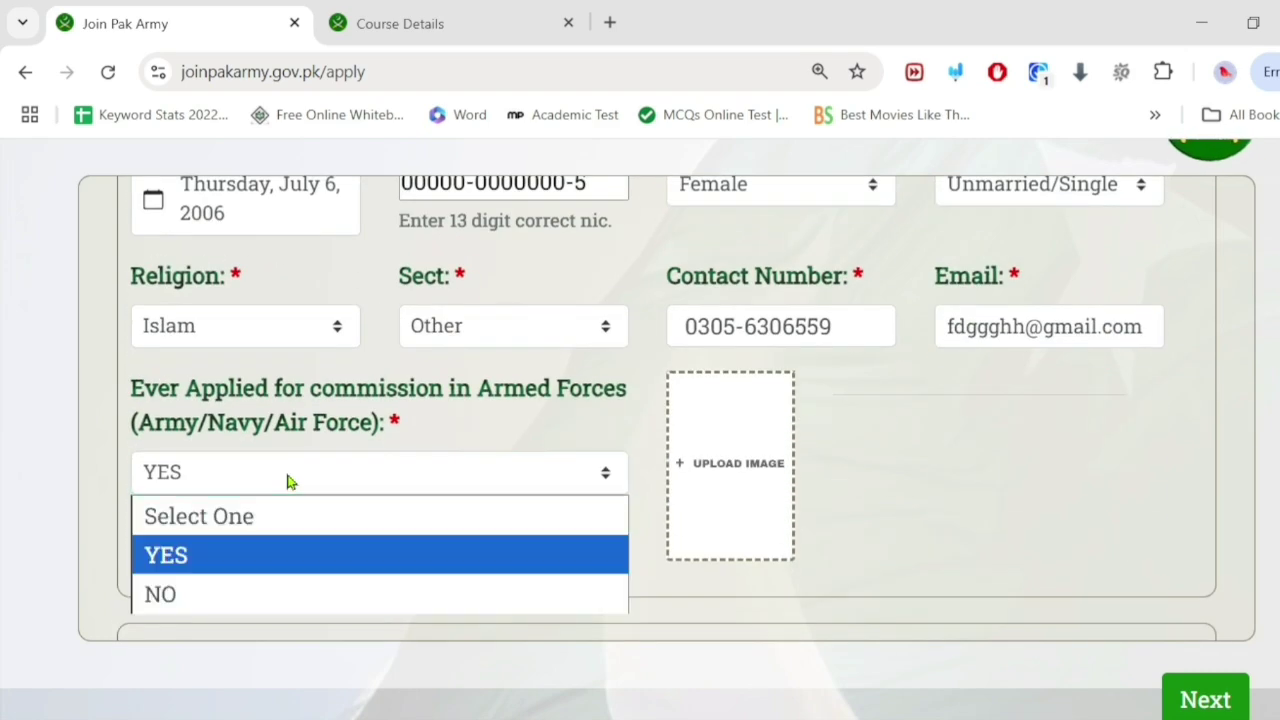
{"action": "left_click", "coordinate": [228, 594]}
{"action": "scroll", "coordinate": [294, 451], "scroll_direction": "down", "scroll_amount": 4}
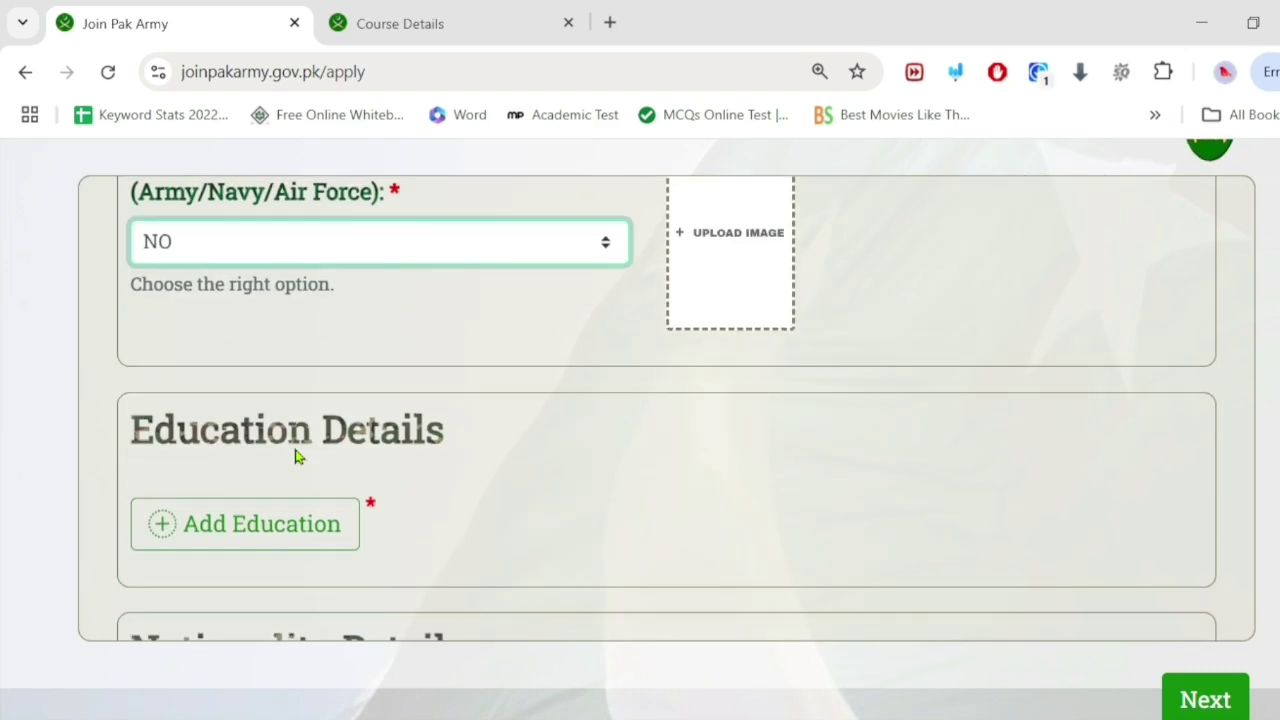
{"action": "scroll", "coordinate": [294, 446], "scroll_direction": "up", "scroll_amount": 2}
{"action": "scroll", "coordinate": [189, 357], "scroll_direction": "up", "scroll_amount": 2}
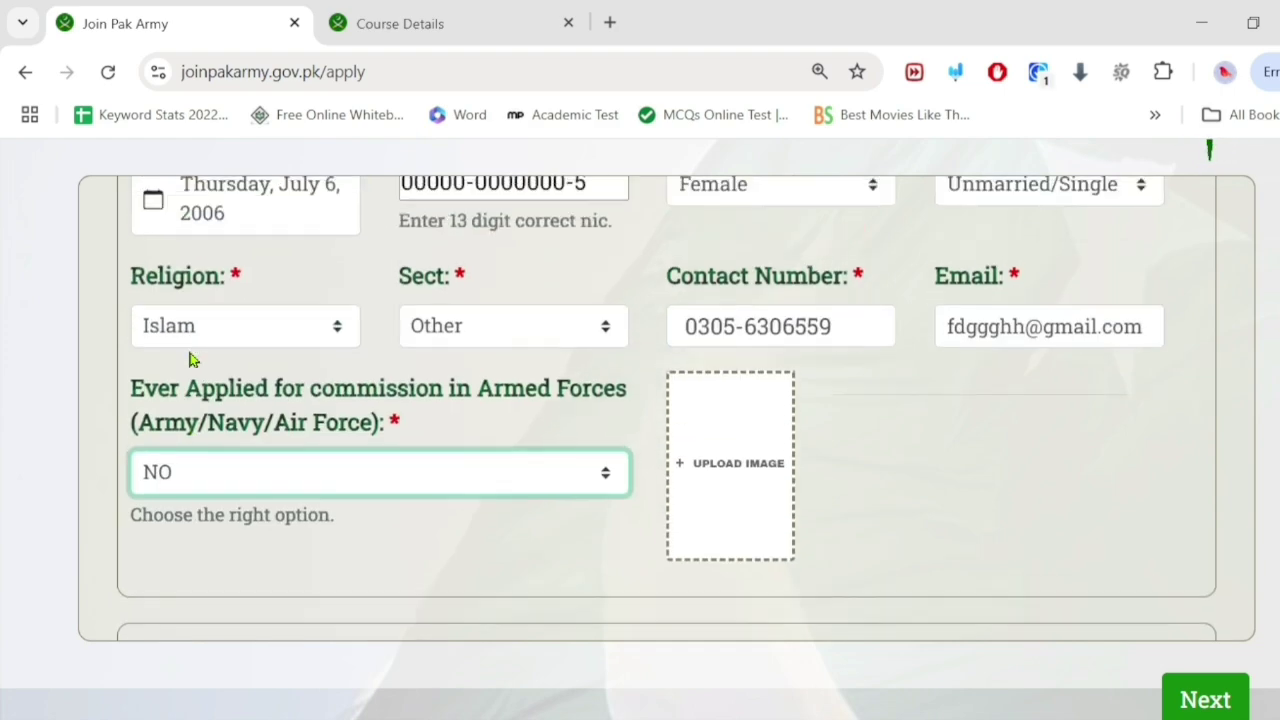
Step: Upload 2-19.jpg from the Pictures folder as the applicant's photo
{"action": "left_click", "coordinate": [704, 471]}
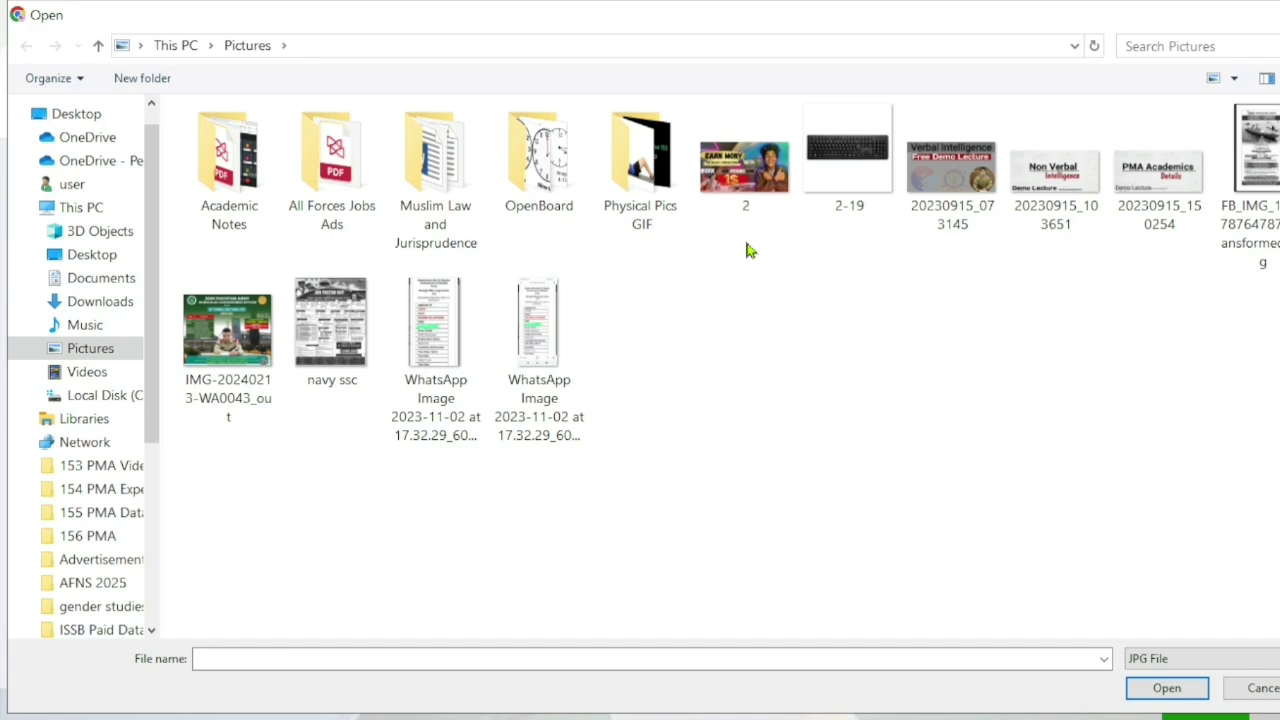
{"action": "left_click", "coordinate": [848, 158]}
{"action": "left_click", "coordinate": [1203, 687]}
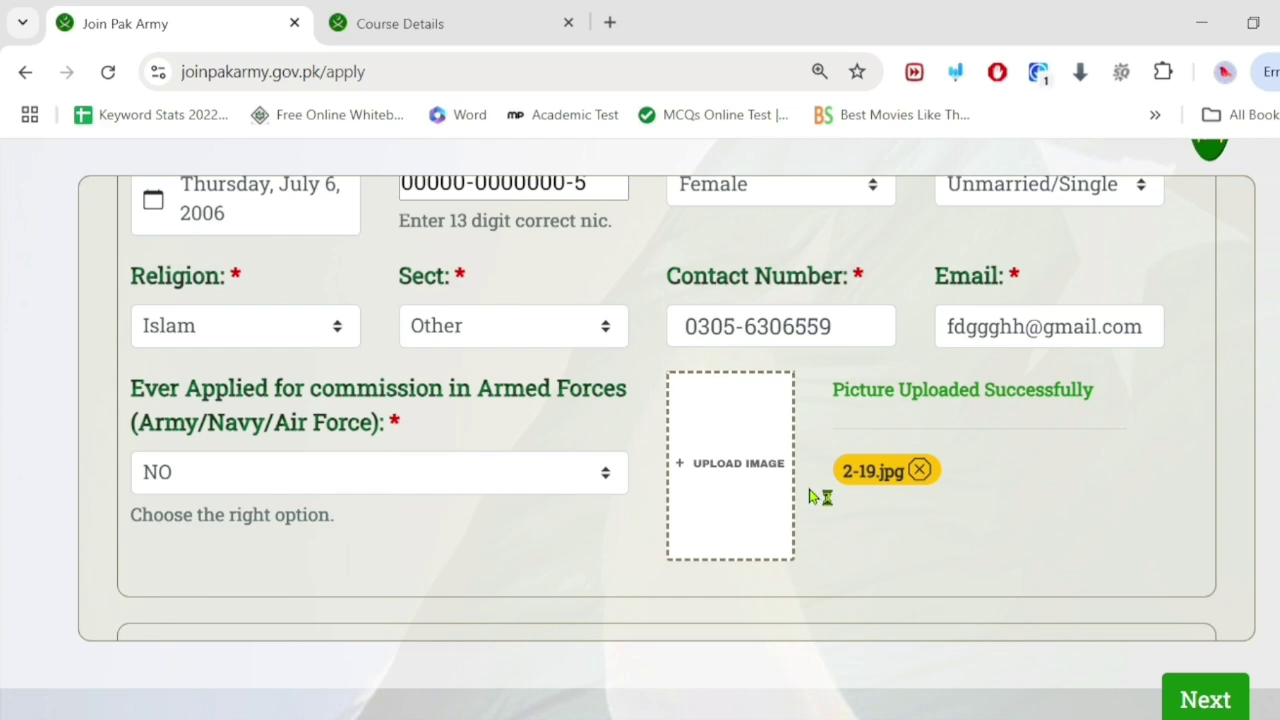
{"action": "scroll", "coordinate": [497, 449], "scroll_direction": "down", "scroll_amount": 2}
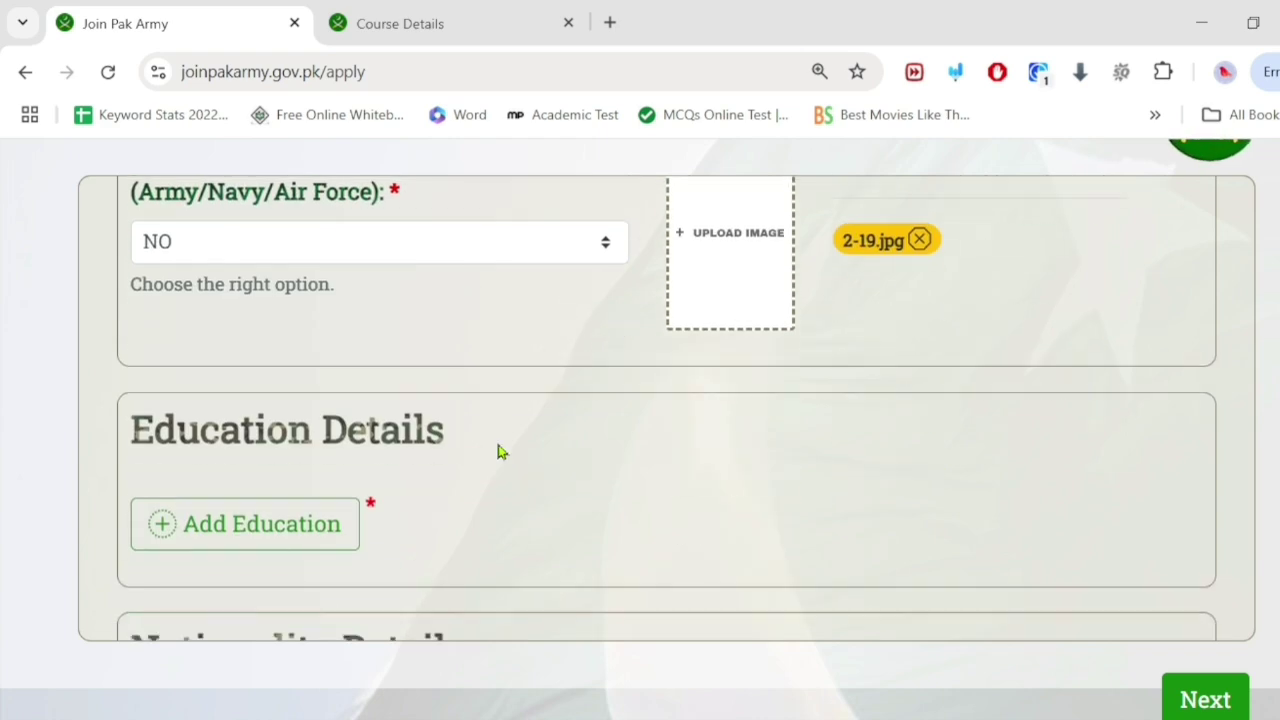
{"action": "scroll", "coordinate": [498, 450], "scroll_direction": "down", "scroll_amount": 2}
{"action": "scroll", "coordinate": [499, 447], "scroll_direction": "up", "scroll_amount": 4}
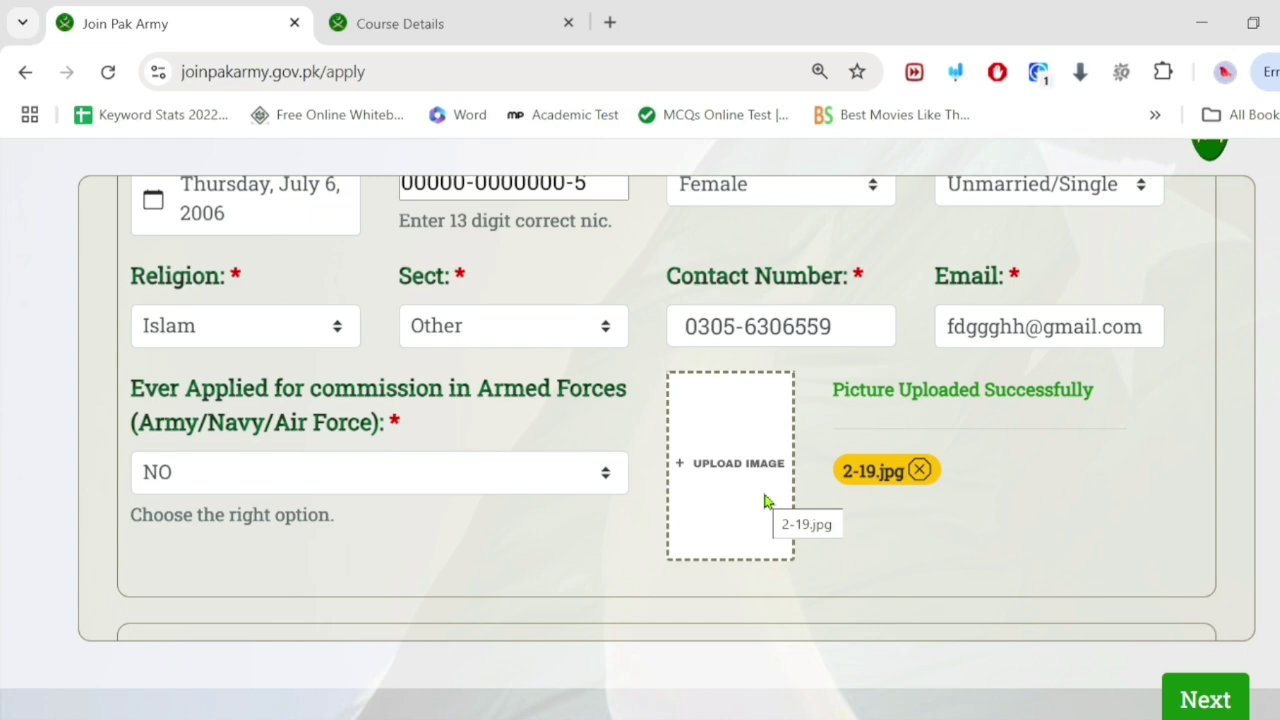
{"action": "scroll", "coordinate": [545, 490], "scroll_direction": "down", "scroll_amount": 2}
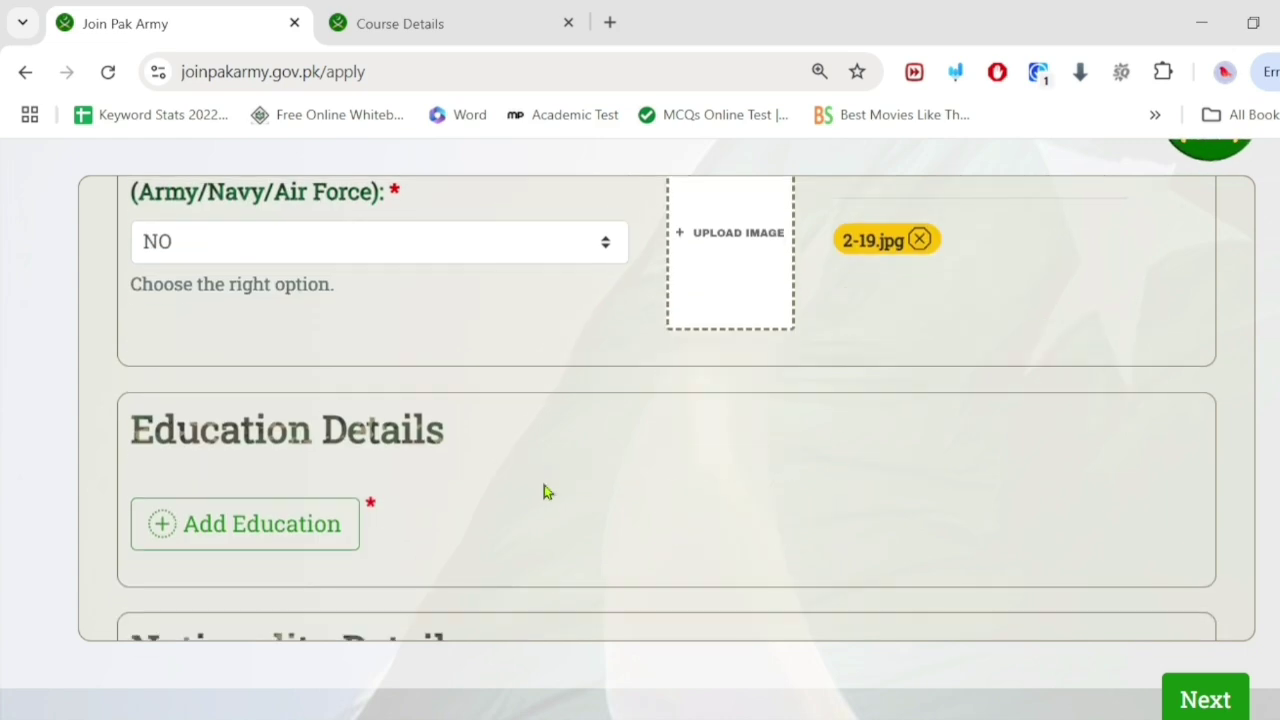
{"action": "scroll", "coordinate": [363, 449], "scroll_direction": "down", "scroll_amount": 2}
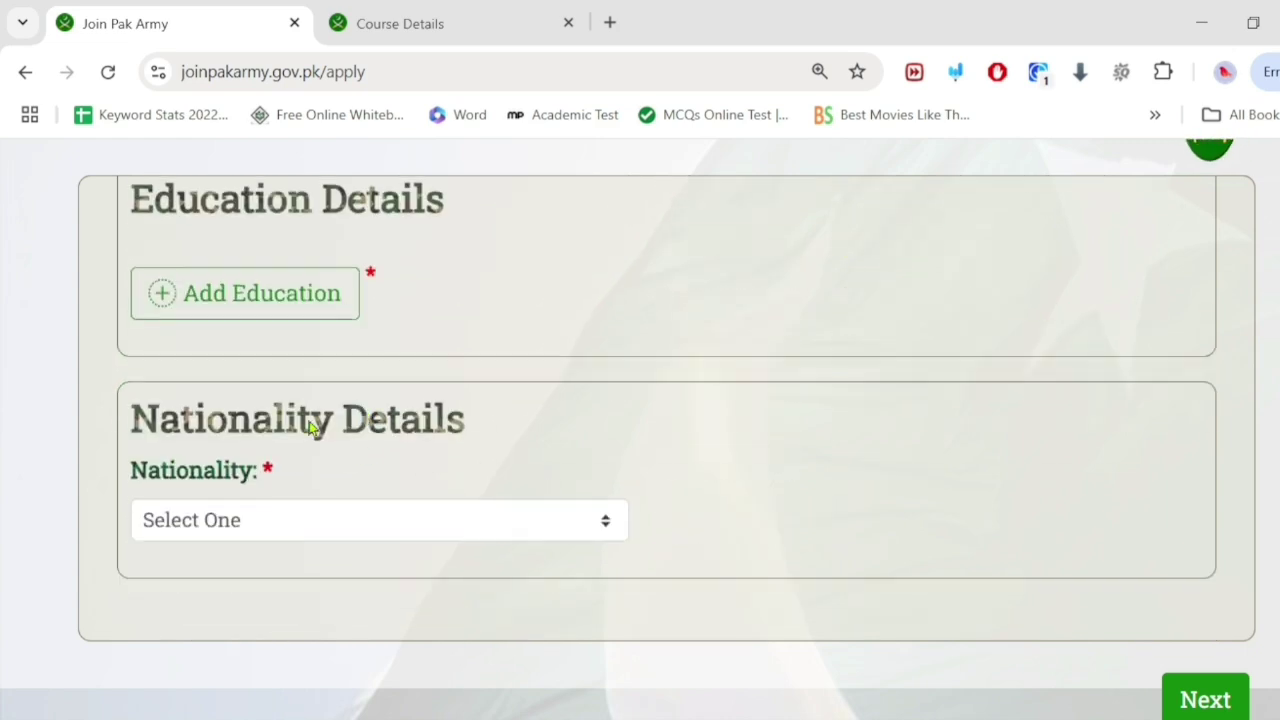
Step: Add an education record of type Matric with discipline Bio and institute 'School'
{"action": "left_click", "coordinate": [282, 290]}
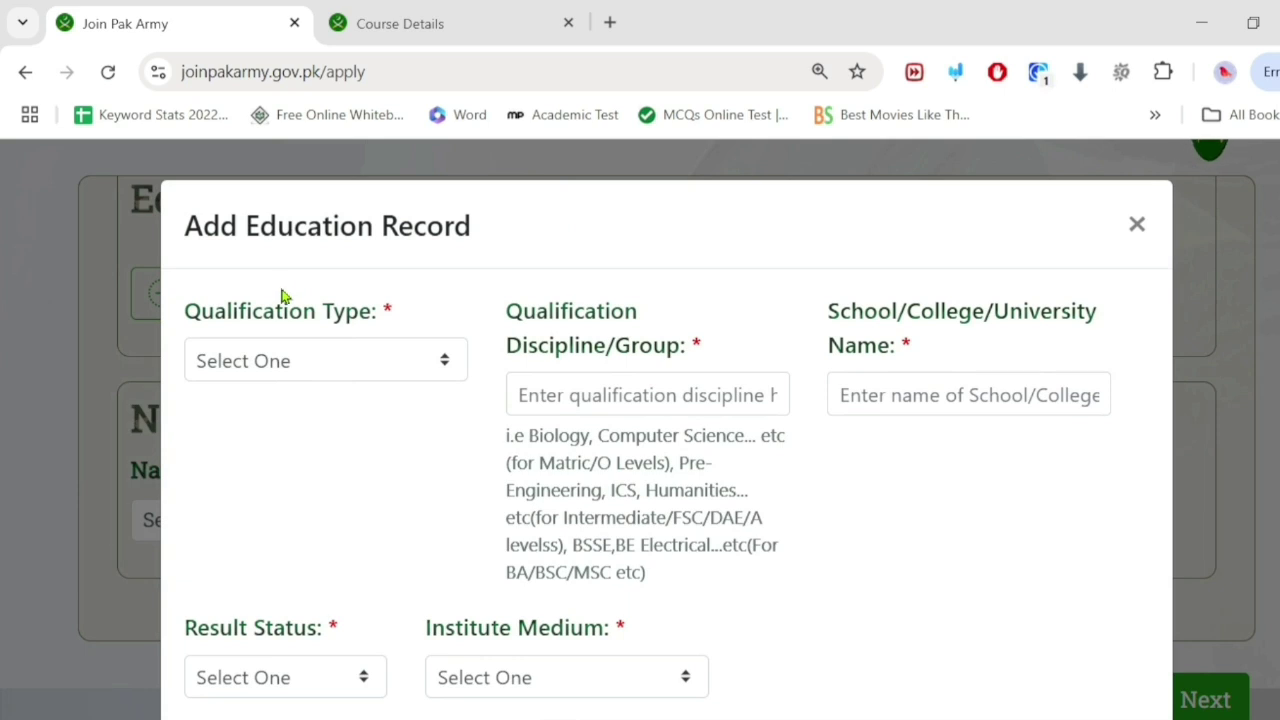
{"action": "left_click", "coordinate": [288, 362]}
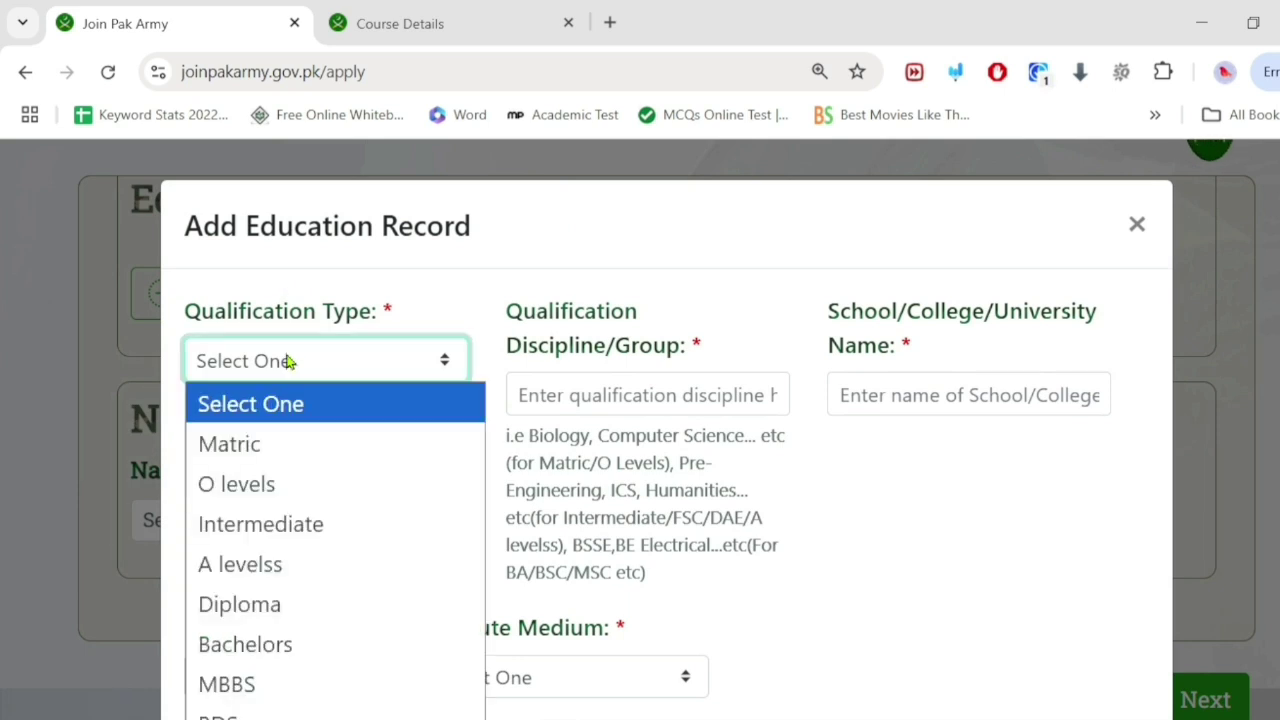
{"action": "left_click", "coordinate": [242, 448]}
{"action": "left_click", "coordinate": [581, 387]}
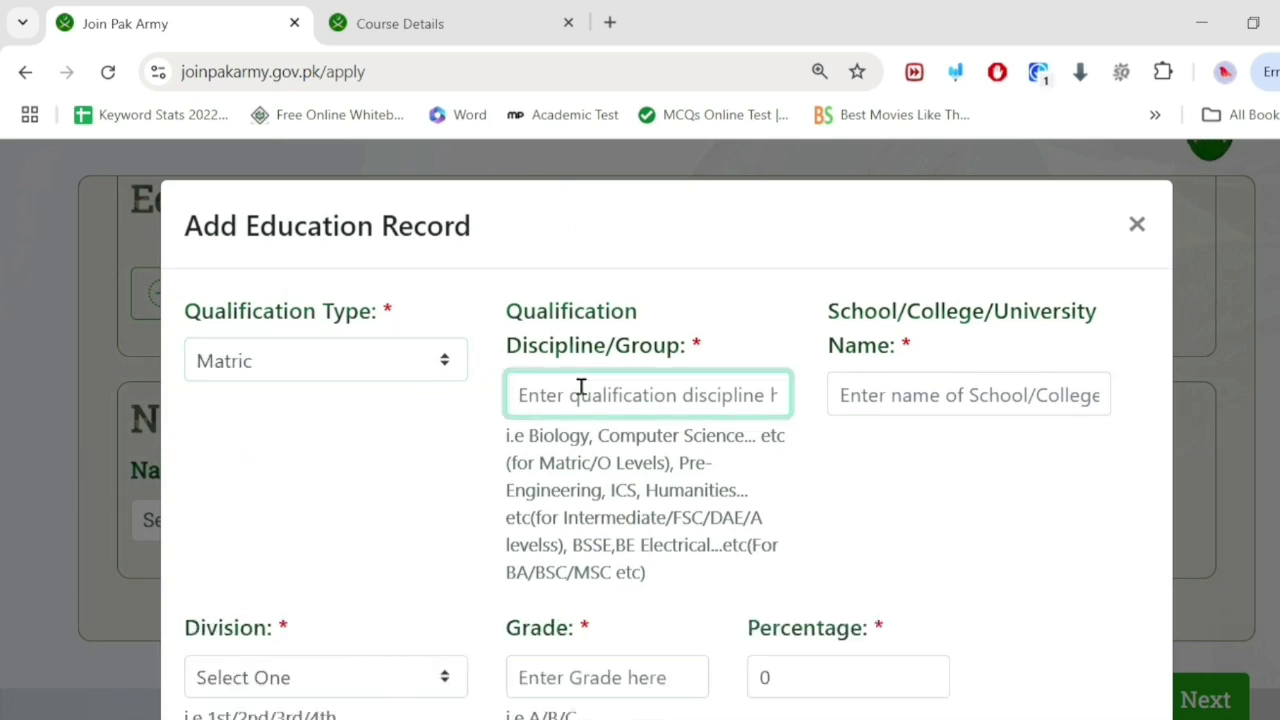
{"action": "type", "text": "Bio"}
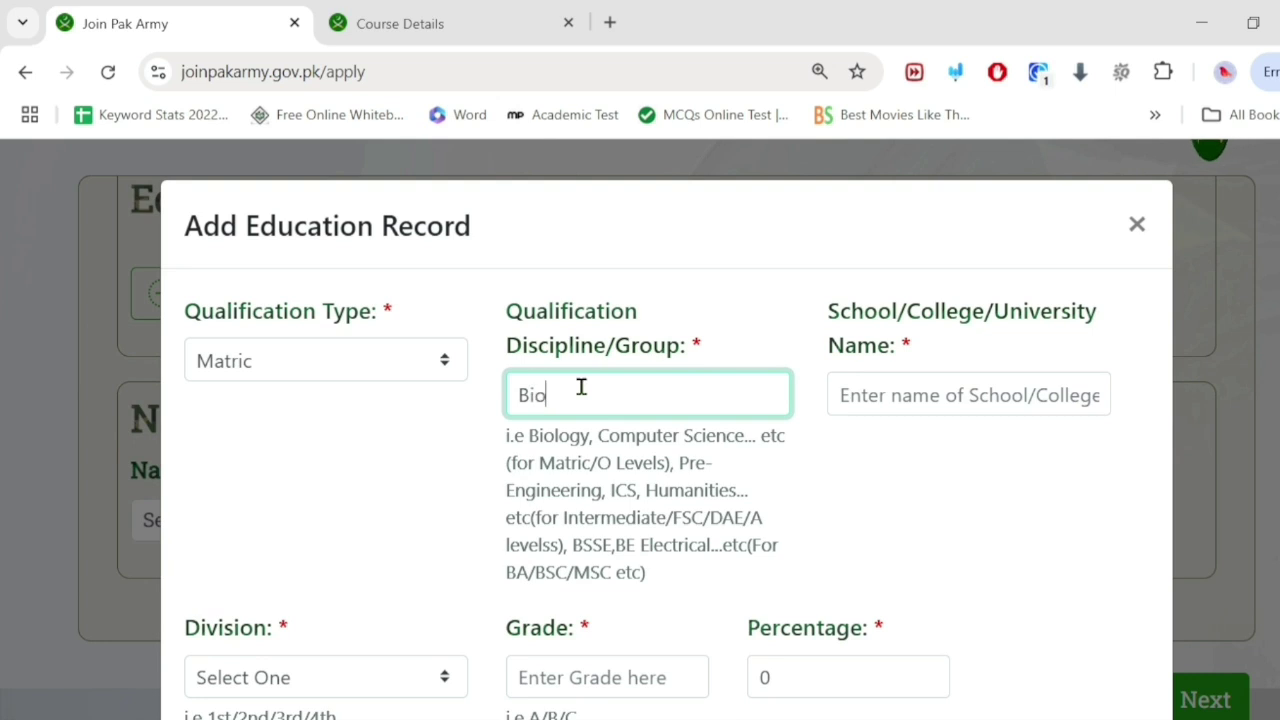
{"action": "left_click", "coordinate": [909, 400]}
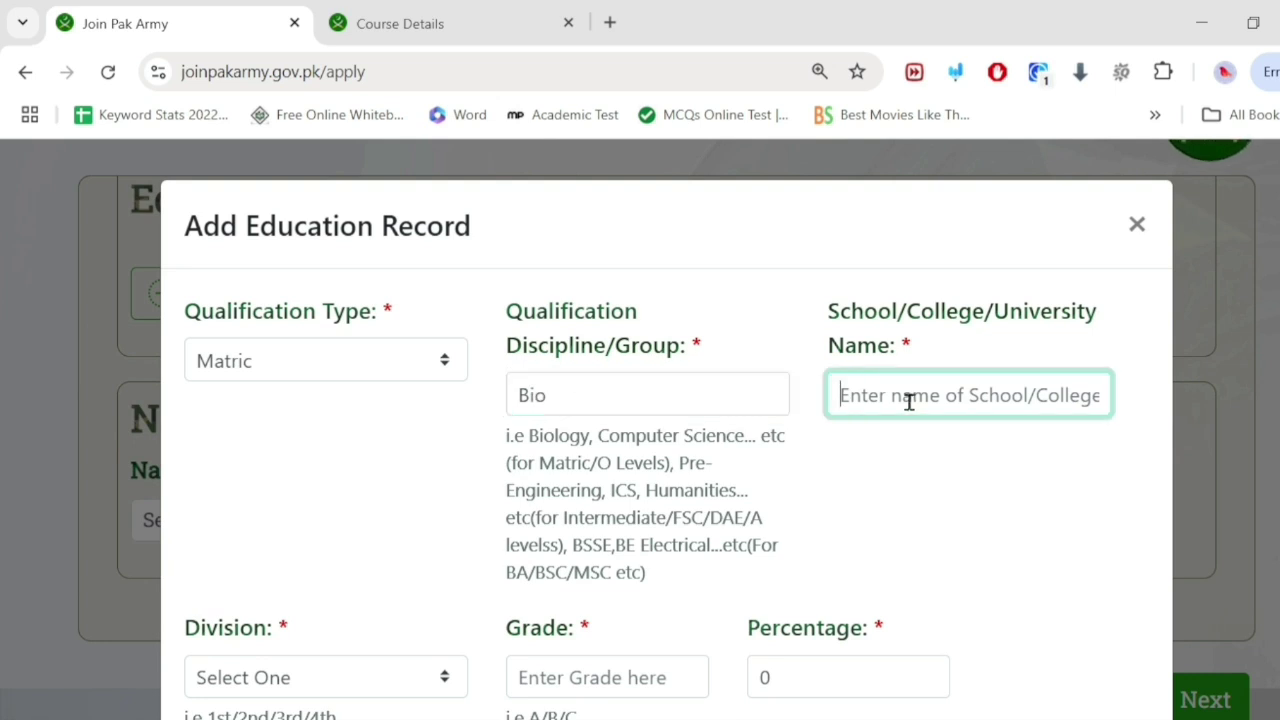
{"action": "type", "text": "Sc"}
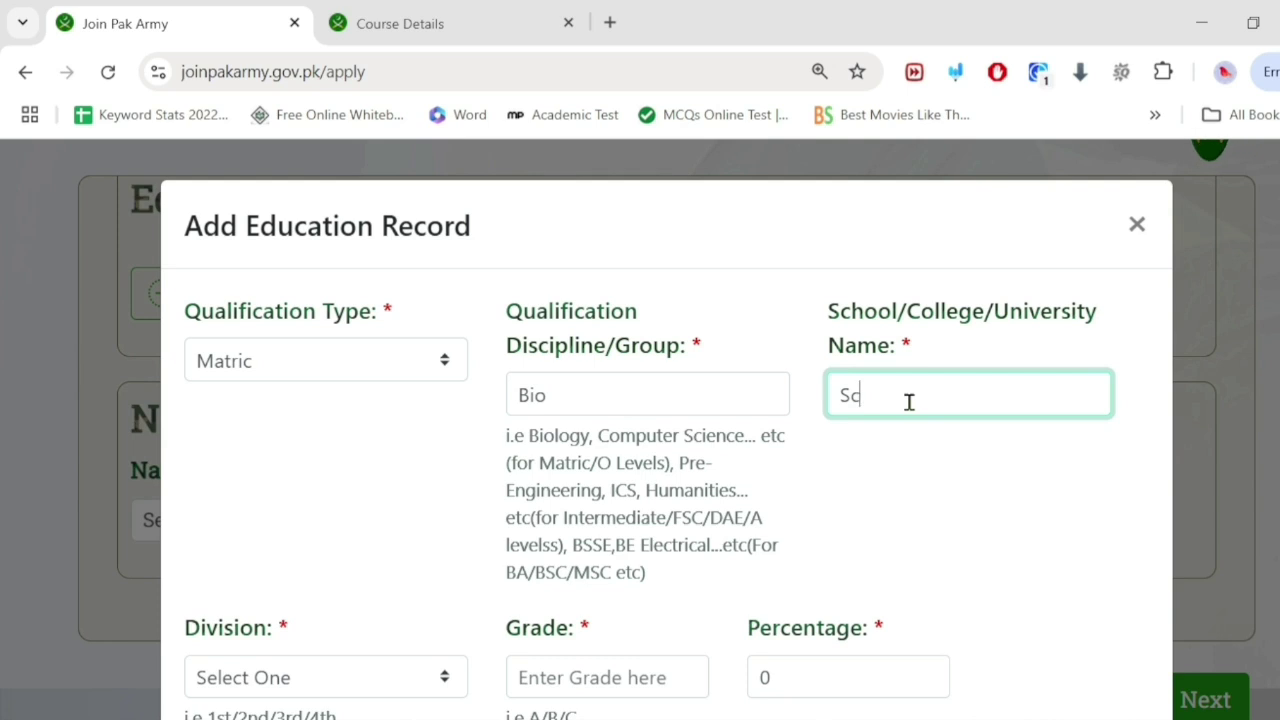
{"action": "type", "text": "hool"}
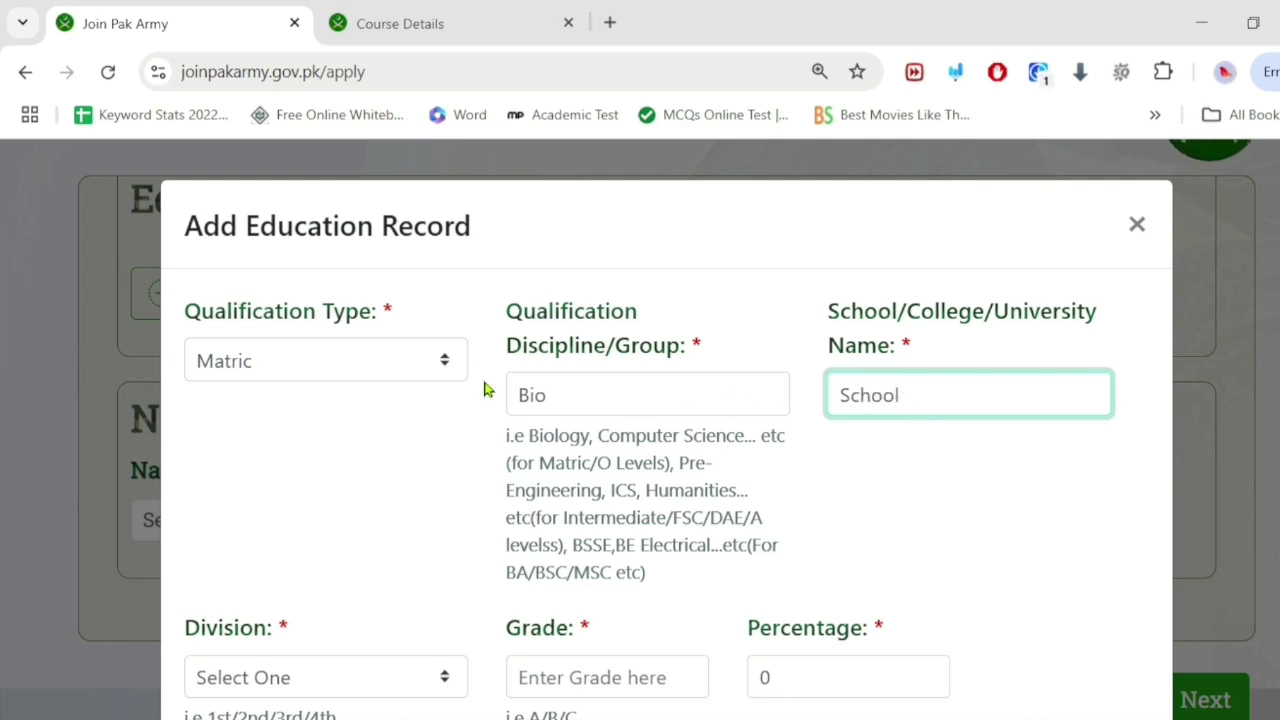
{"action": "scroll", "coordinate": [457, 386], "scroll_direction": "down", "scroll_amount": 2}
Step: Set the division to 1st, grade A, and percentage 88
{"action": "left_click", "coordinate": [326, 465]}
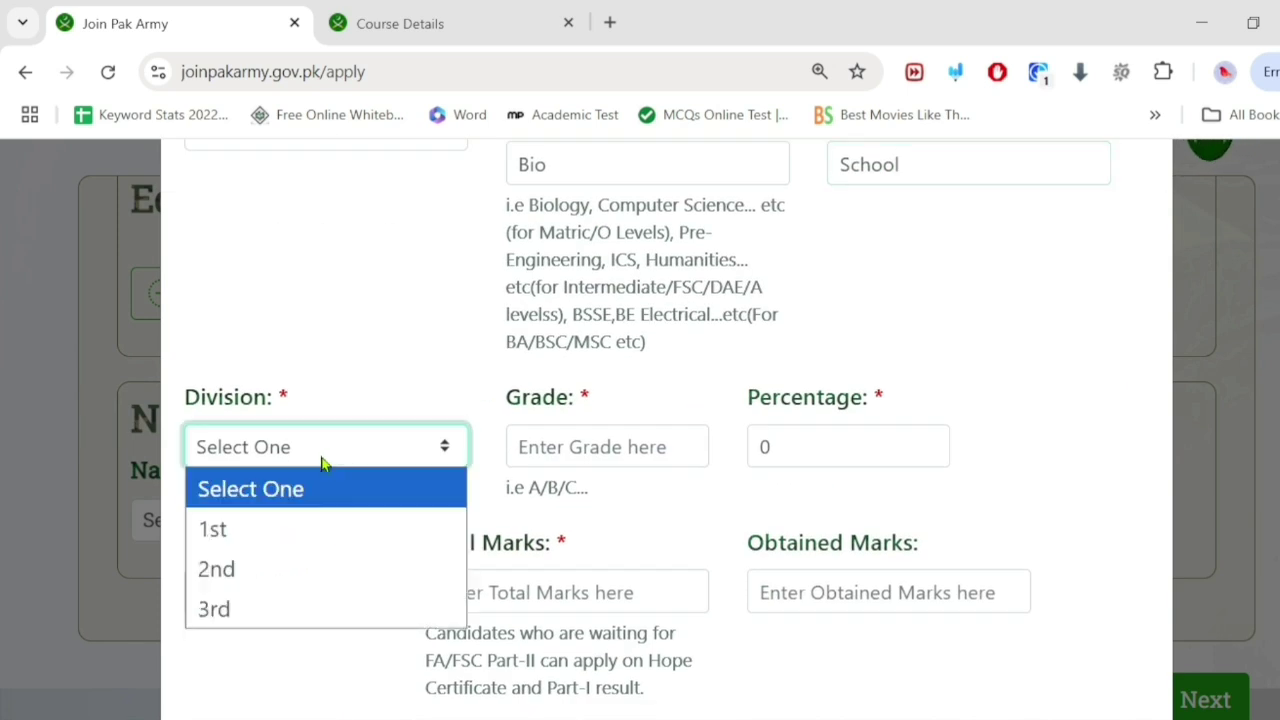
{"action": "left_click", "coordinate": [283, 531]}
{"action": "left_click", "coordinate": [617, 440]}
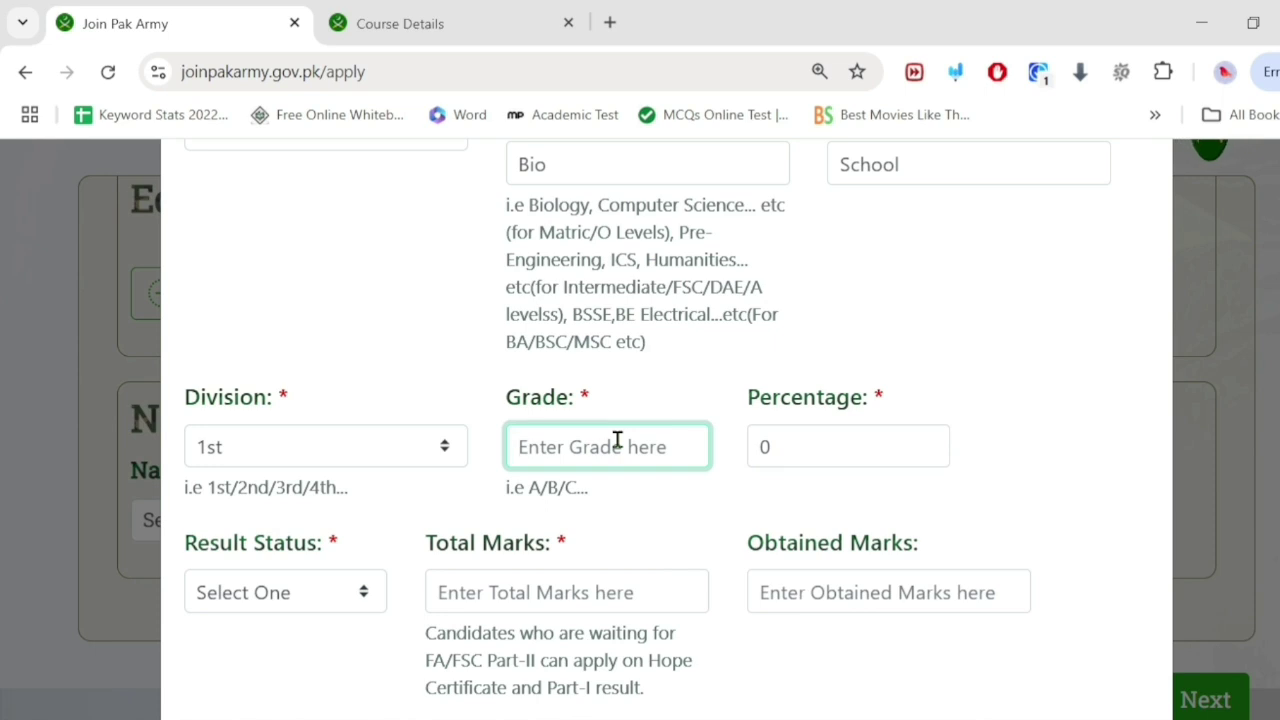
{"action": "type", "text": "A"}
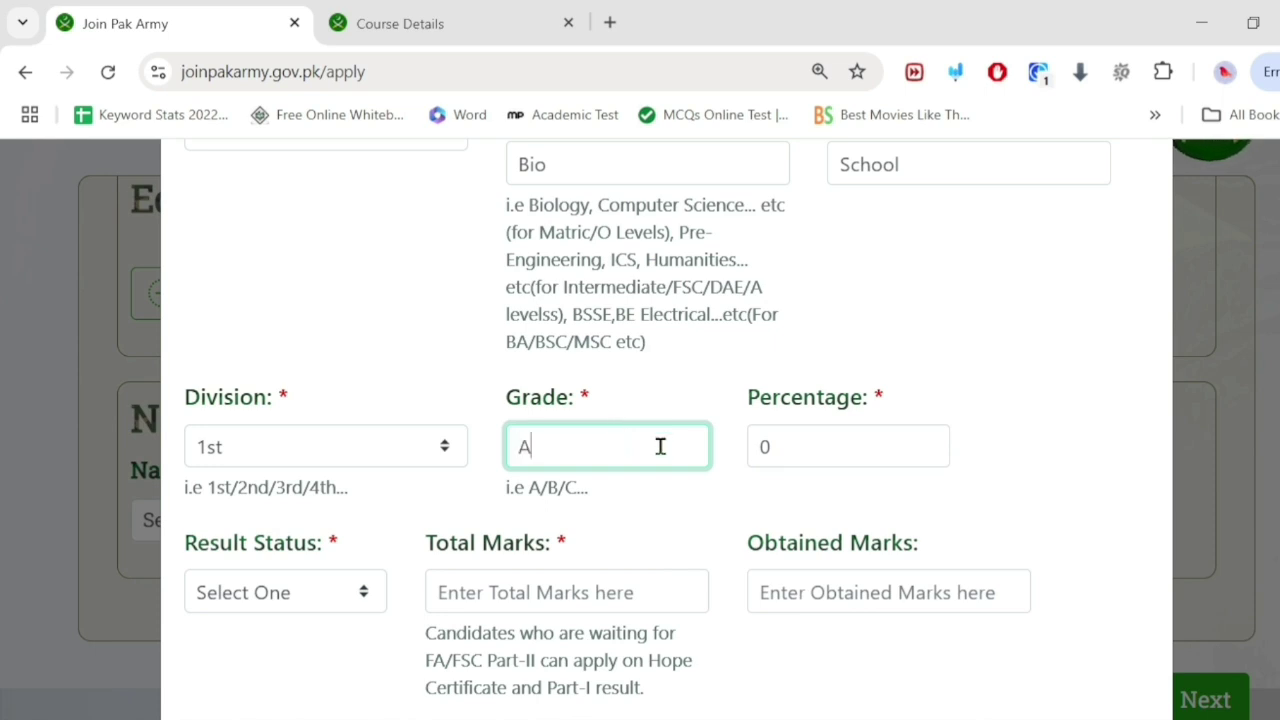
{"action": "left_click", "coordinate": [811, 436]}
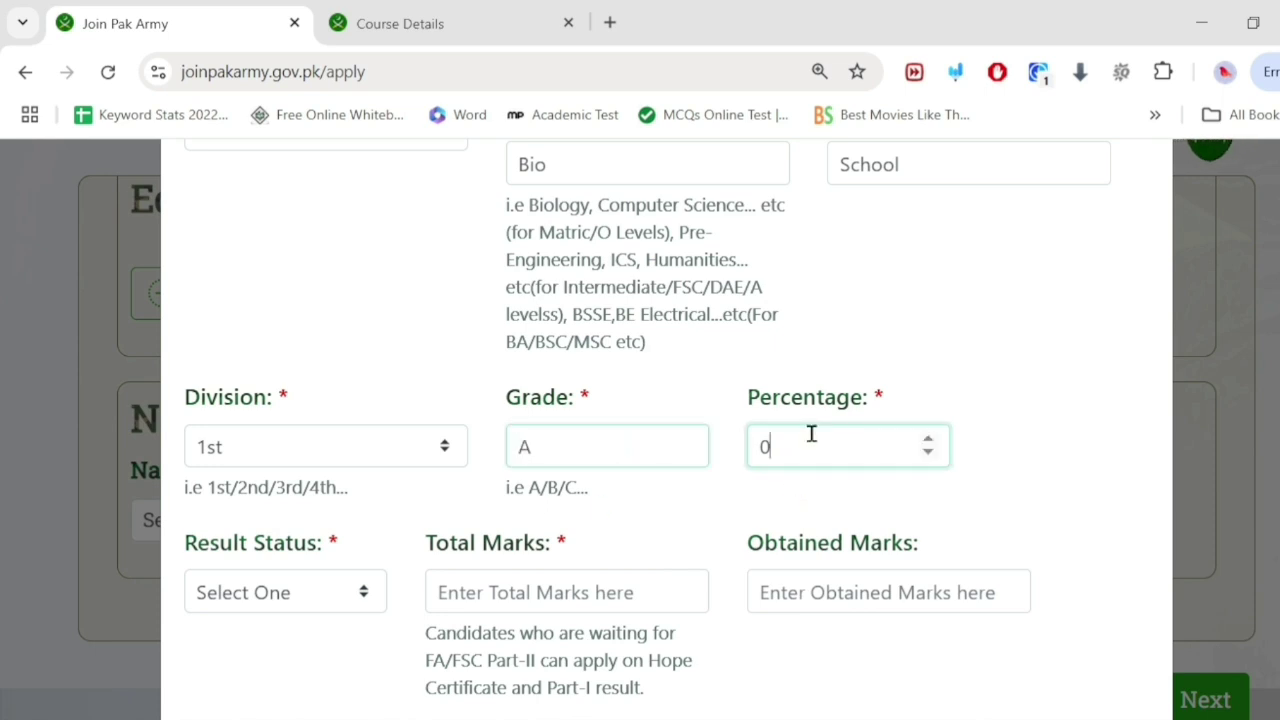
{"action": "key", "text": "BackSpace"}
{"action": "type", "text": "88"}
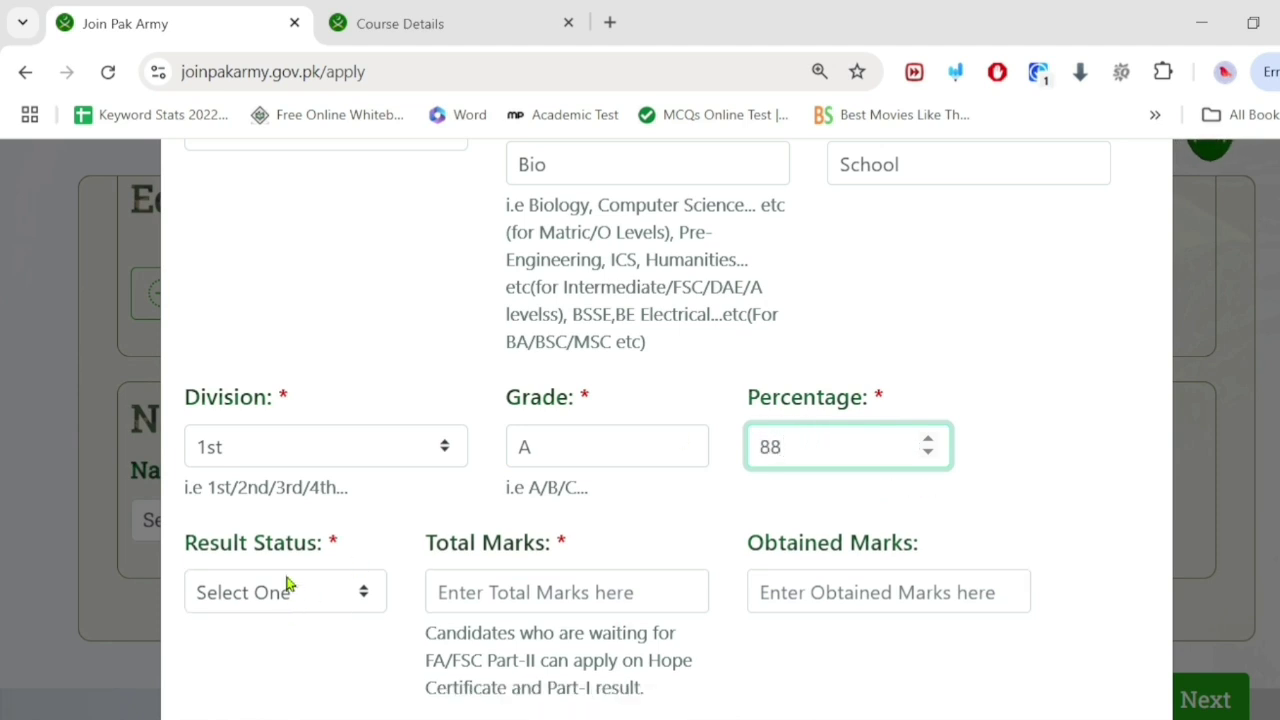
Step: Mark the result as Pass with 1100 total marks and 971 obtained
{"action": "left_click", "coordinate": [286, 588]}
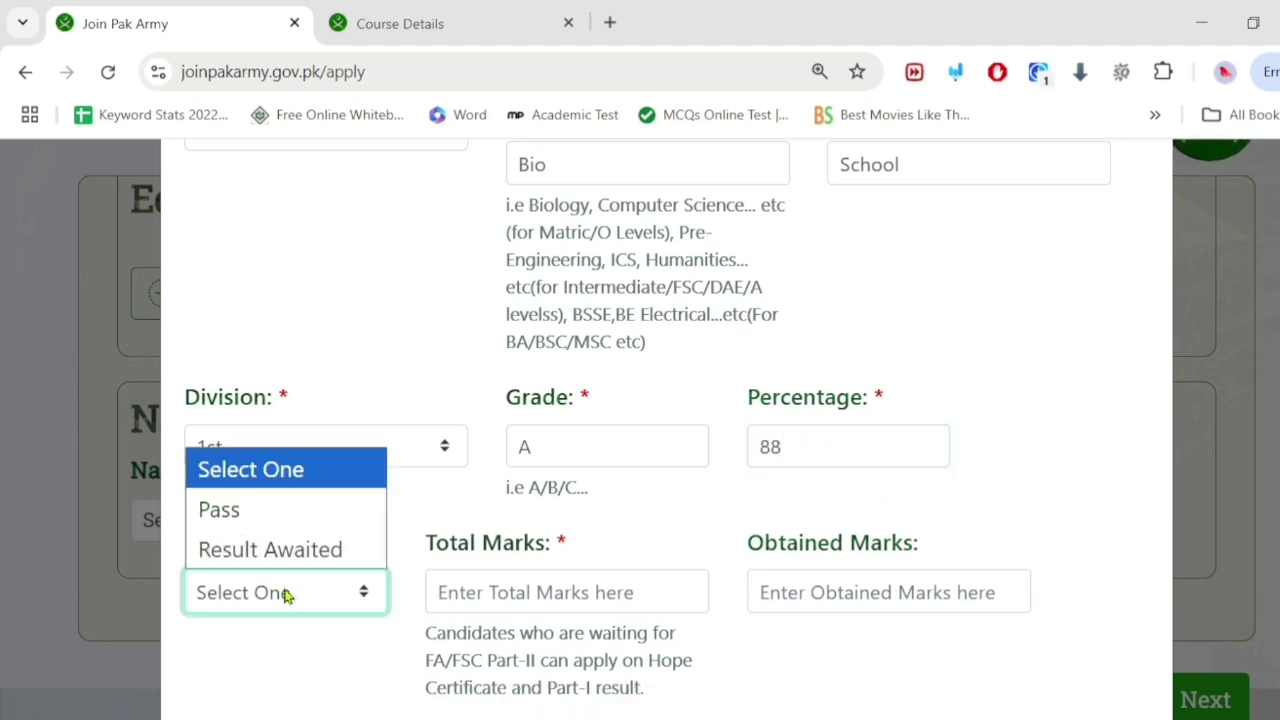
{"action": "left_click", "coordinate": [251, 512]}
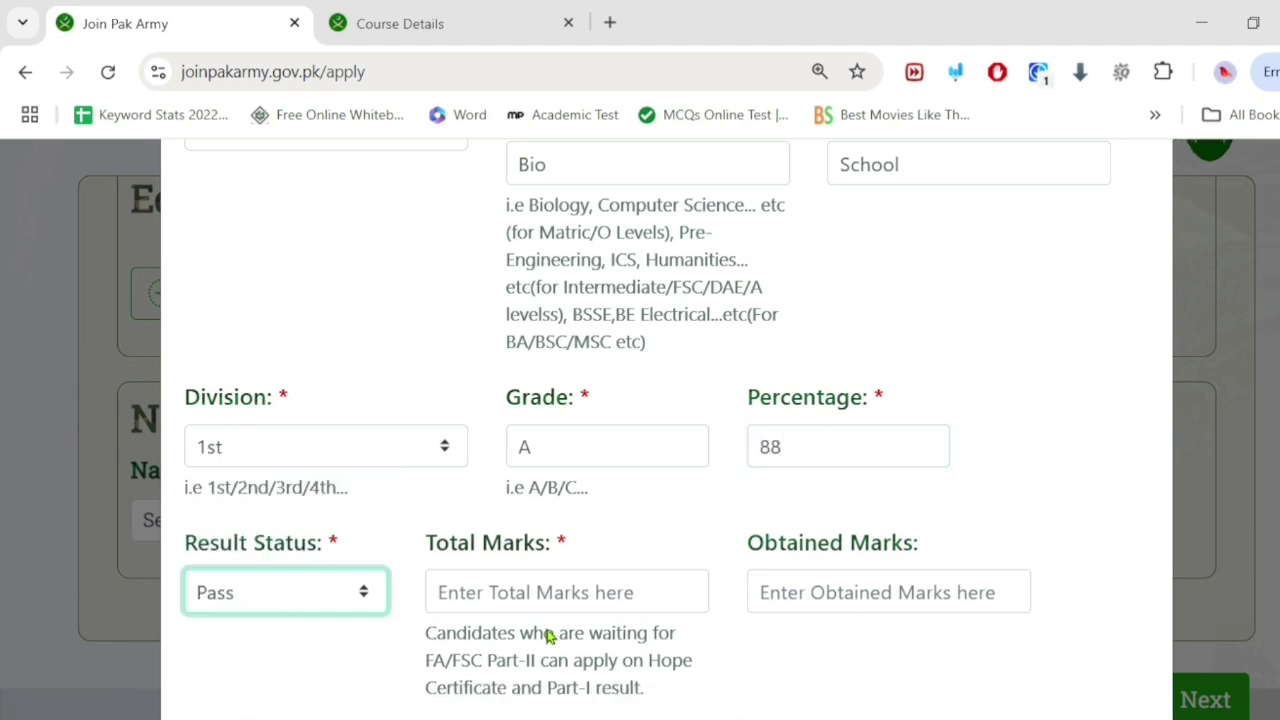
{"action": "left_click", "coordinate": [524, 590]}
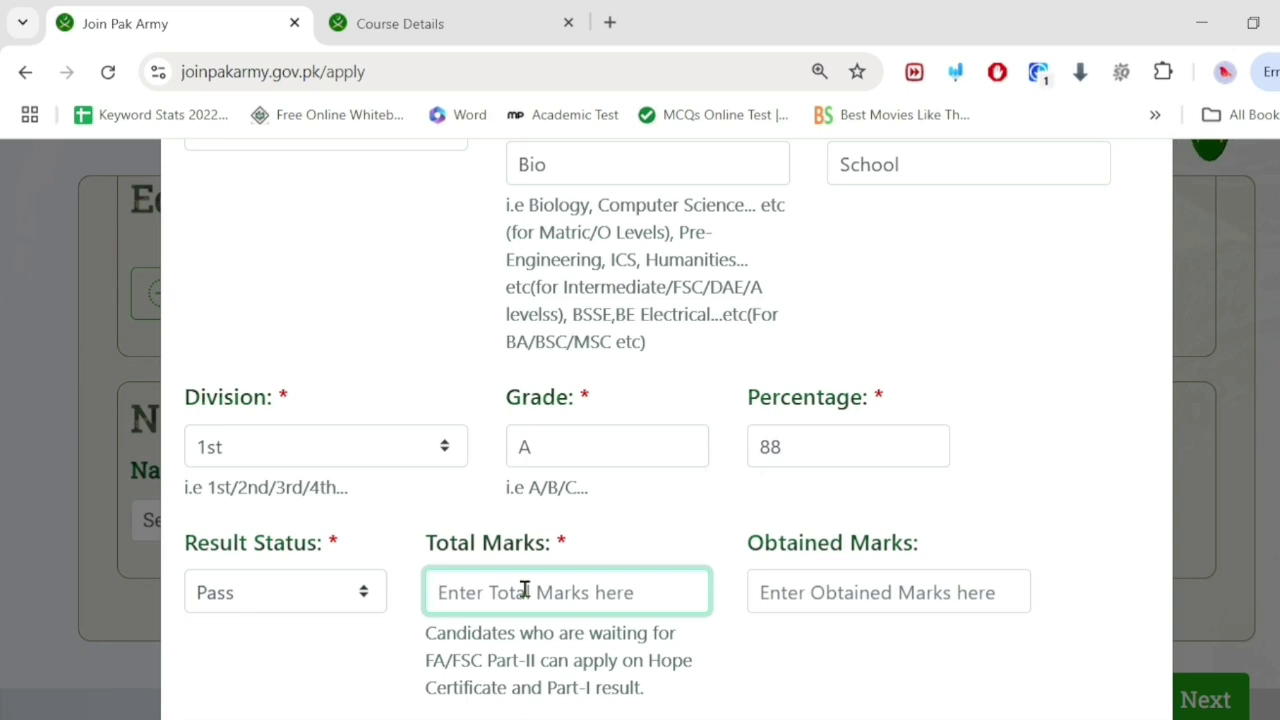
{"action": "type", "text": "1100"}
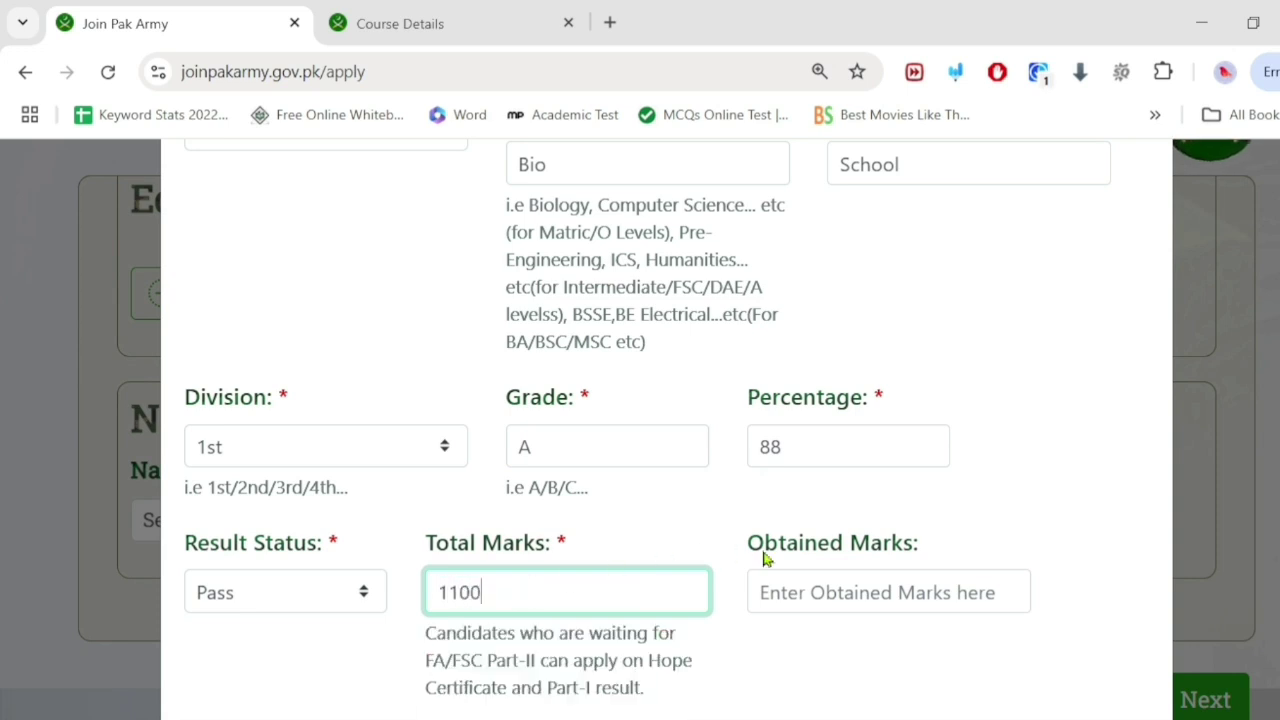
{"action": "left_click", "coordinate": [853, 609]}
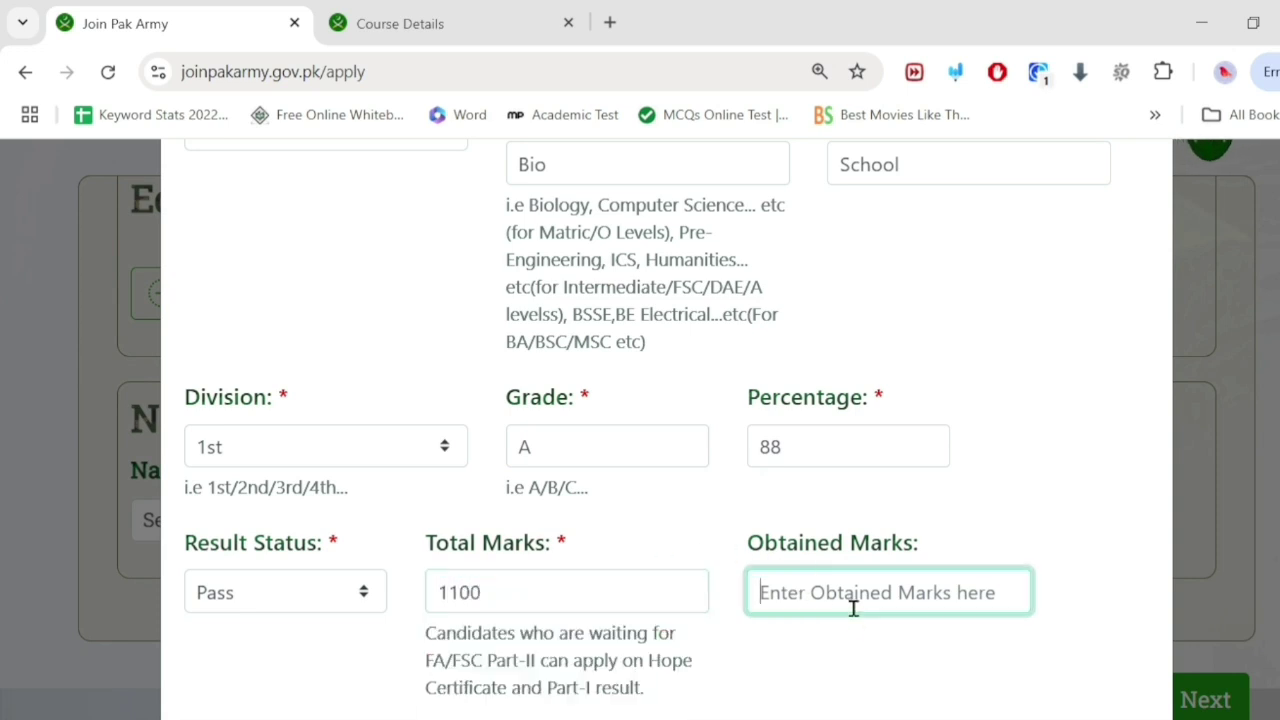
{"action": "type", "text": "97"}
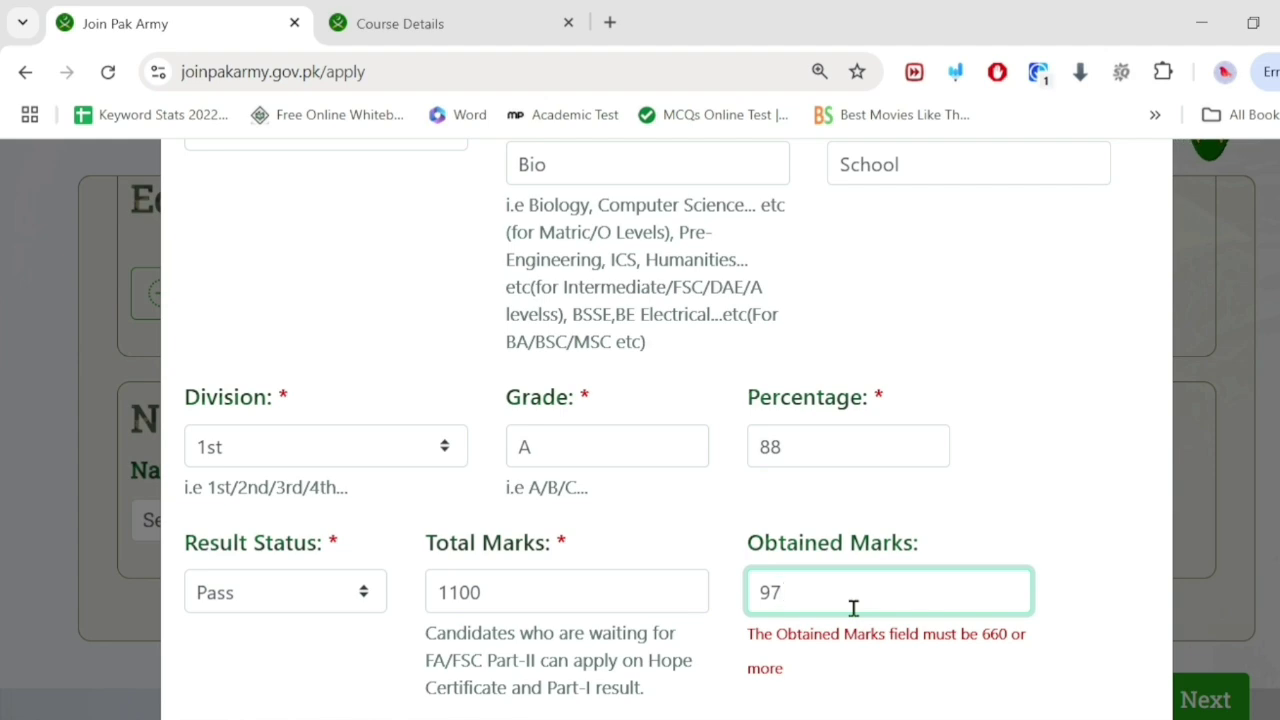
{"action": "type", "text": "1"}
Step: Choose the Federal Board Islamabad as board and save the matric record
{"action": "scroll", "coordinate": [617, 432], "scroll_direction": "down", "scroll_amount": 3}
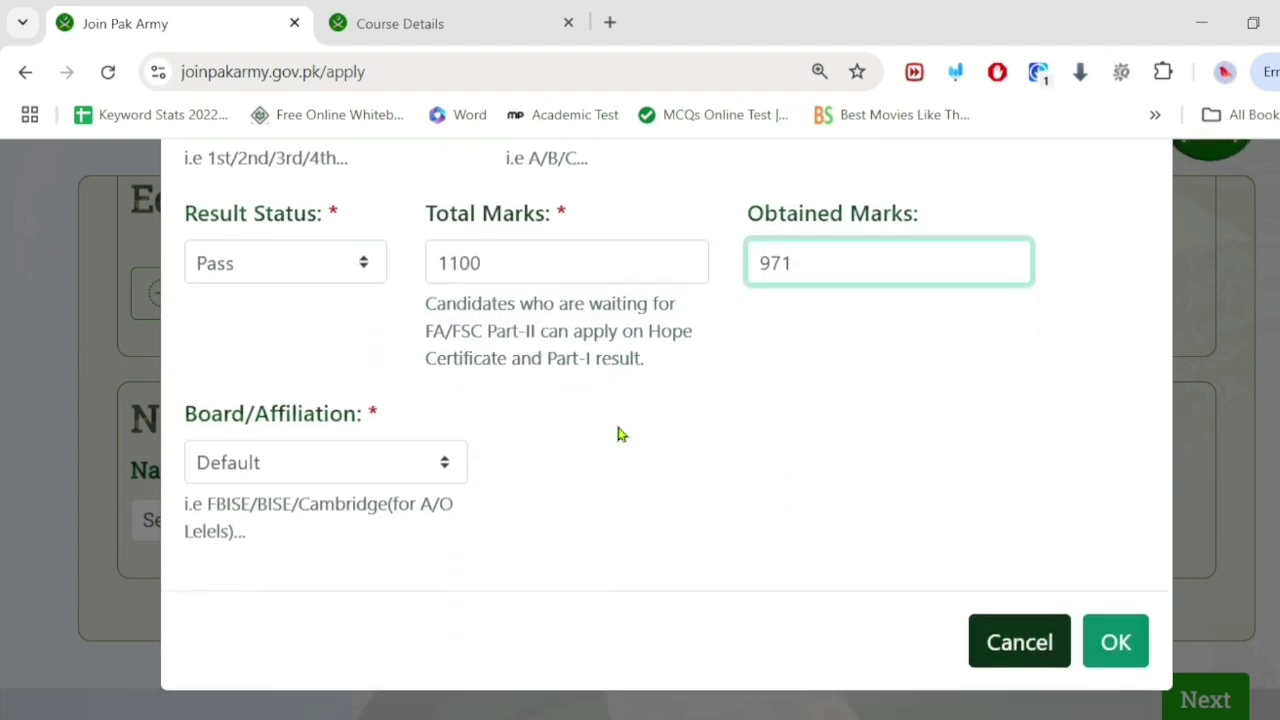
{"action": "left_click", "coordinate": [388, 458]}
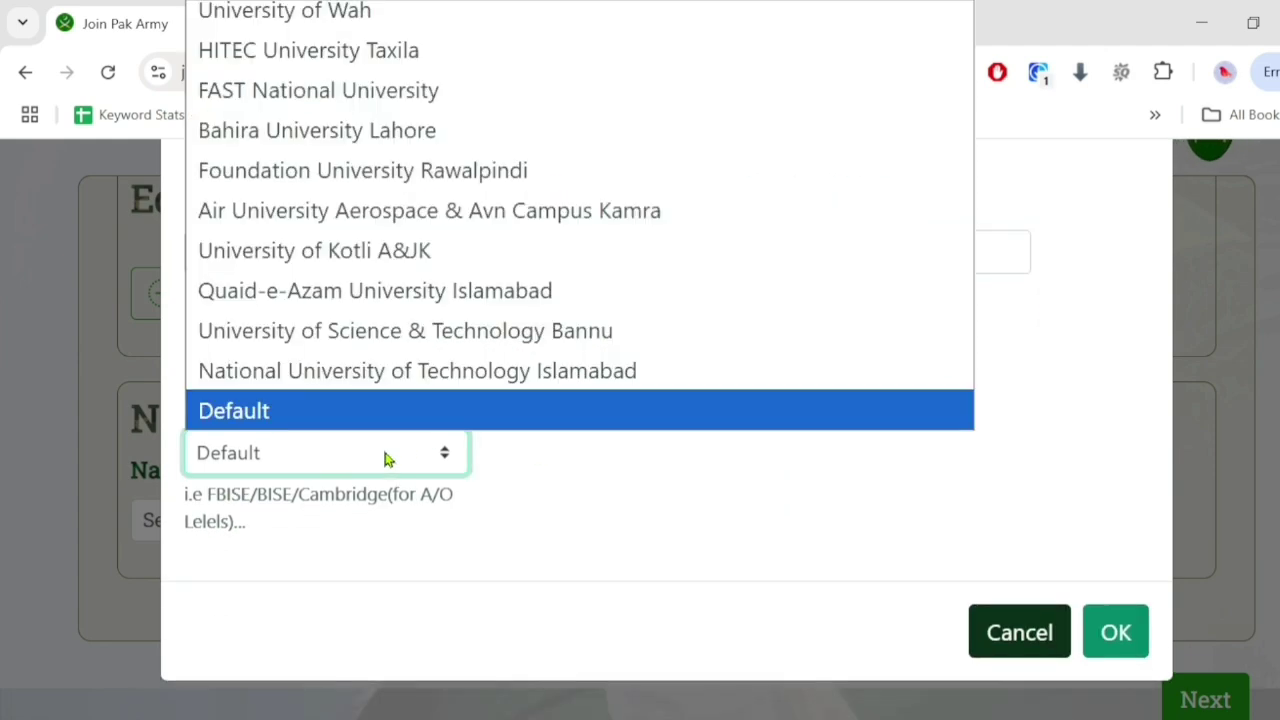
{"action": "scroll", "coordinate": [443, 314], "scroll_direction": "up", "scroll_amount": 5}
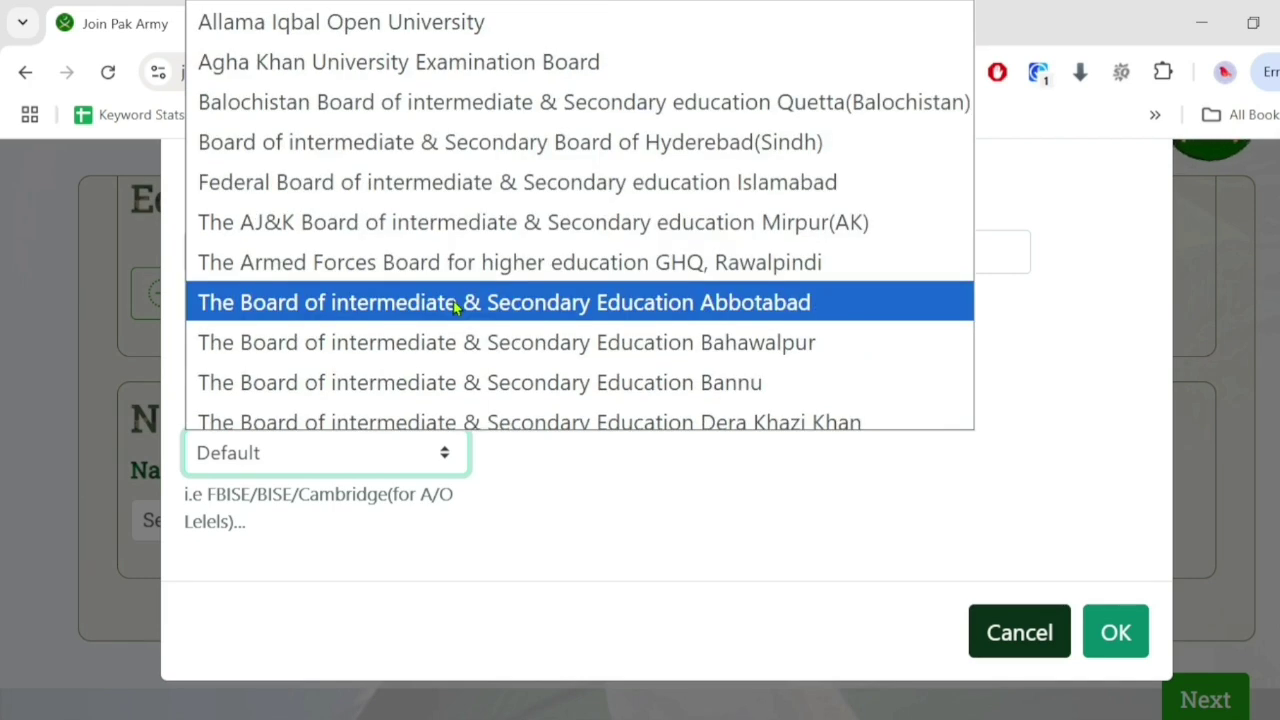
{"action": "left_click", "coordinate": [704, 186]}
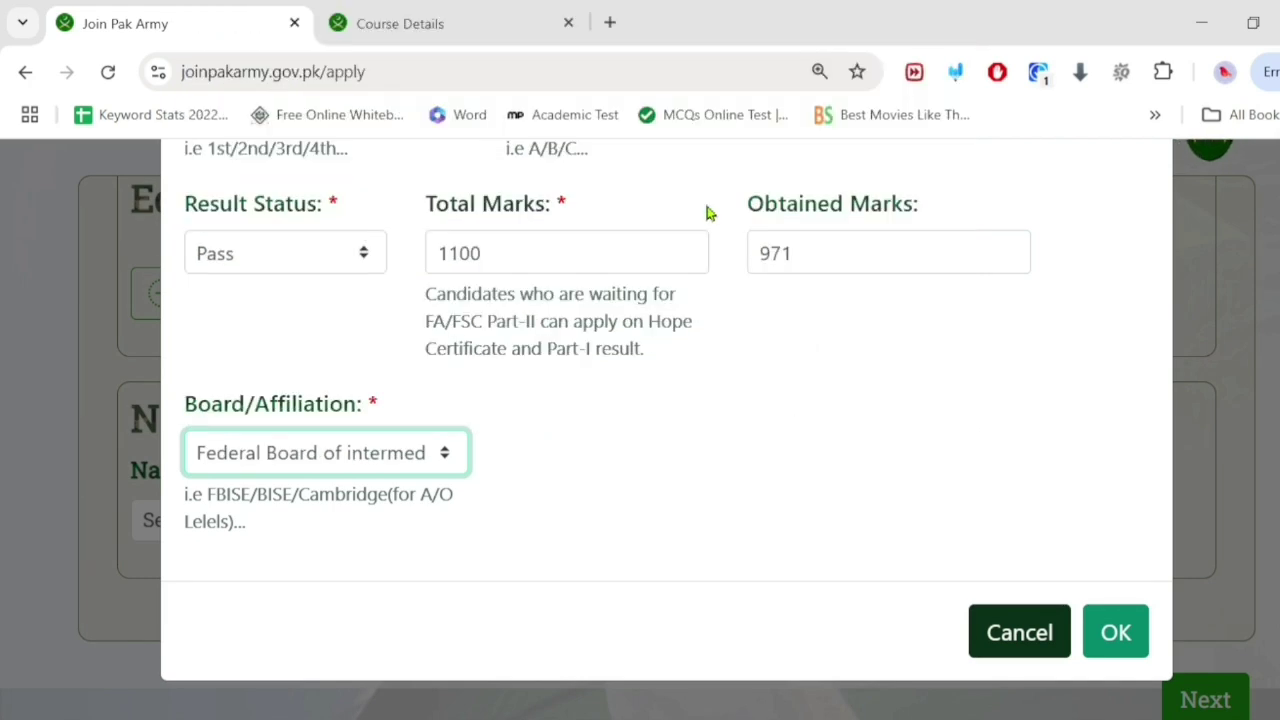
{"action": "left_click", "coordinate": [1110, 636]}
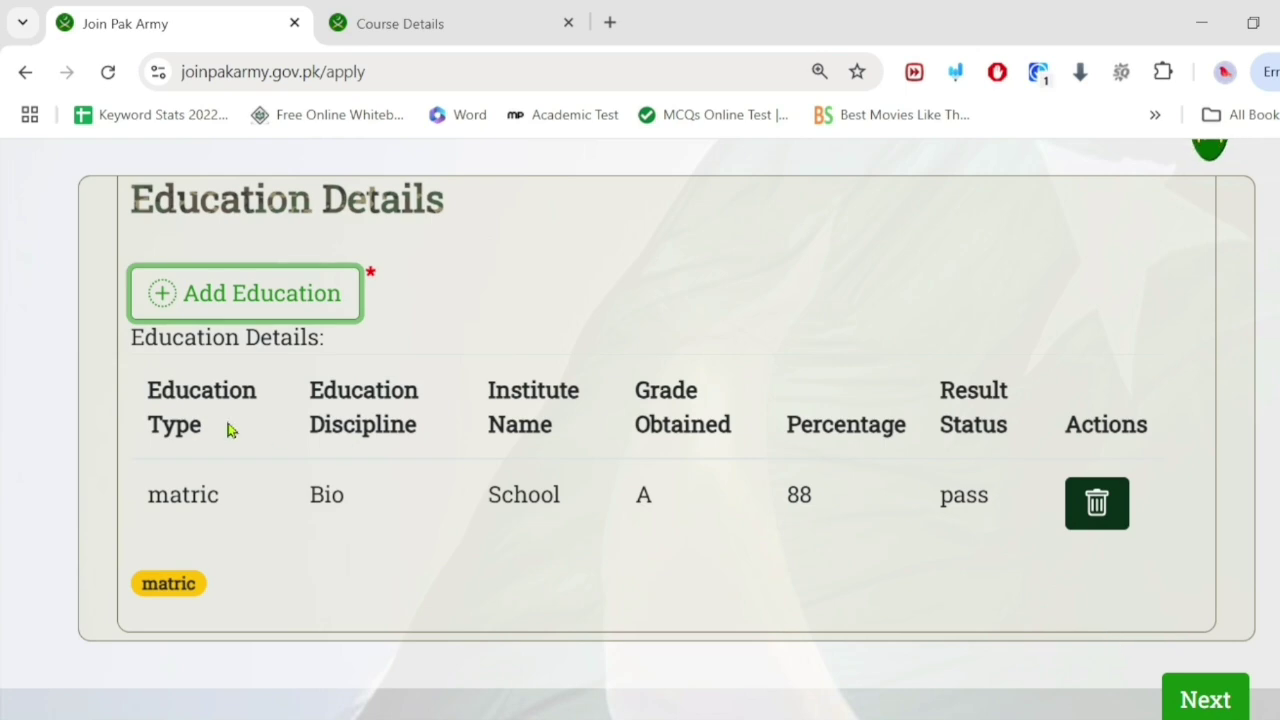
Step: Add a new education record with qualification Intermediate and discipline Bio
{"action": "left_click", "coordinate": [202, 286]}
{"action": "left_click", "coordinate": [274, 358]}
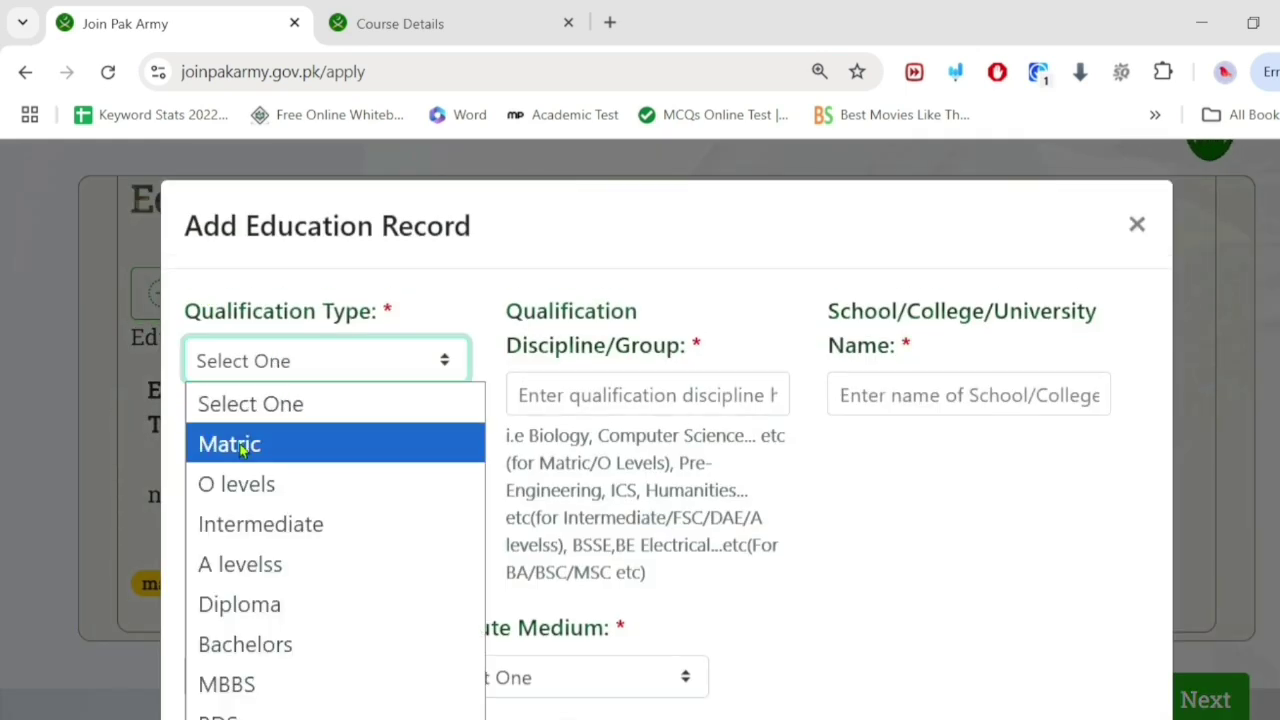
{"action": "left_click", "coordinate": [245, 527]}
{"action": "left_click", "coordinate": [567, 385]}
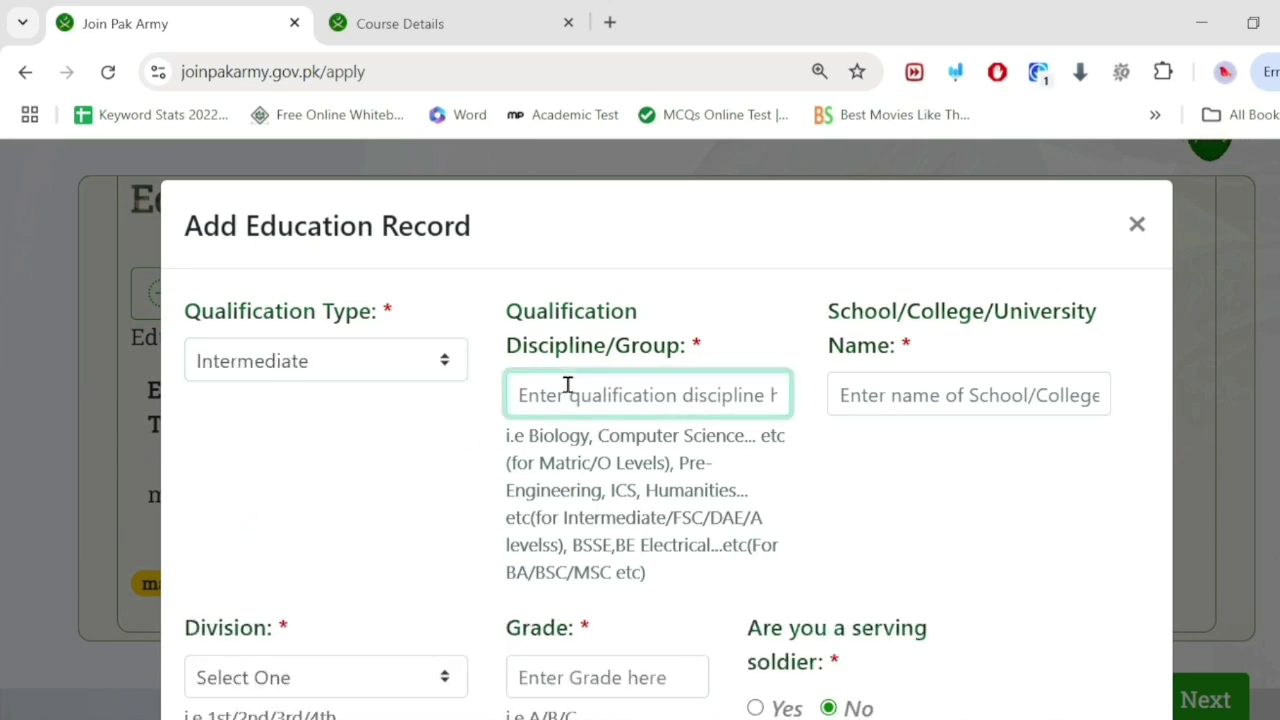
{"action": "type", "text": "Bio"}
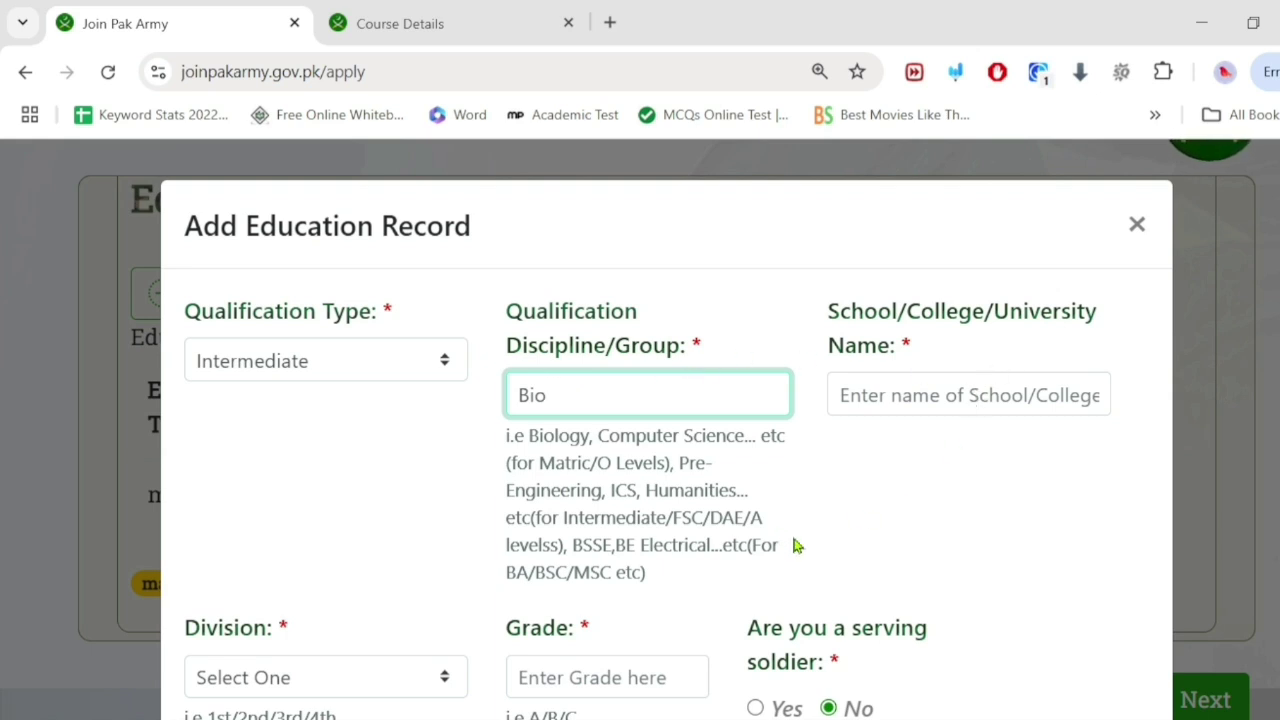
Step: Enter 'College' as the institute name, correcting the misspelling
{"action": "left_click", "coordinate": [881, 394]}
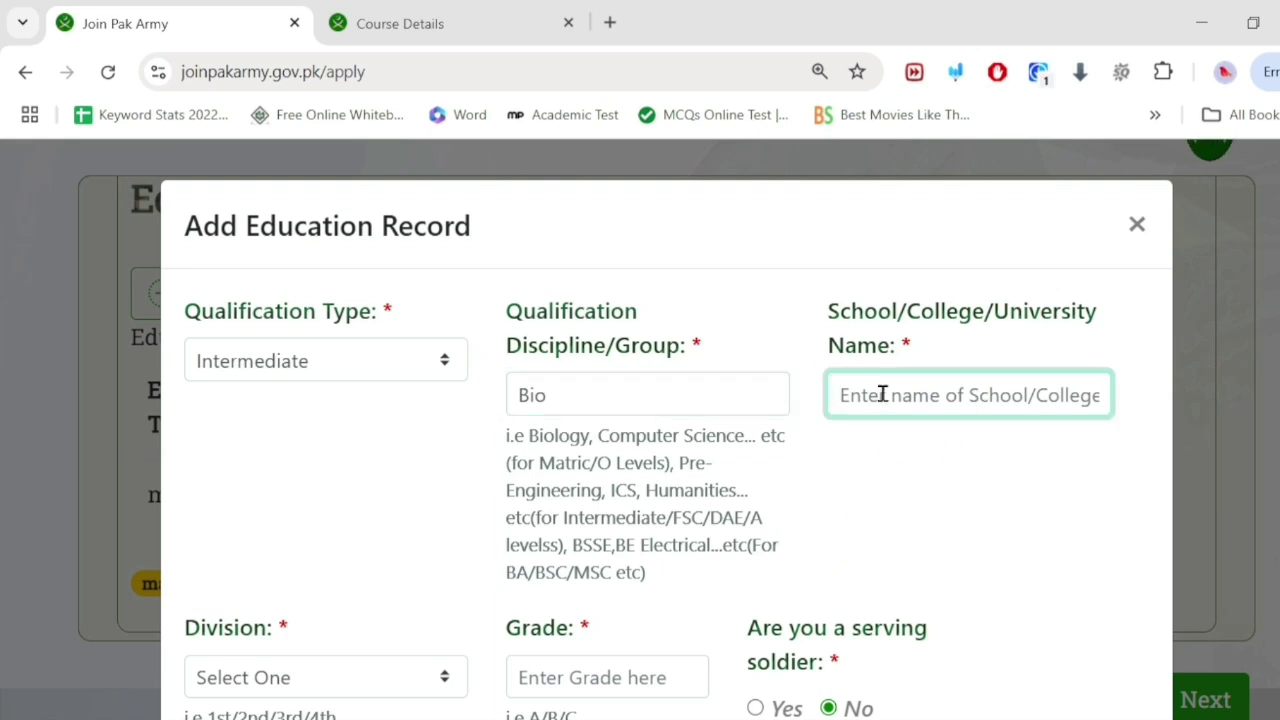
{"action": "type", "text": "Co"}
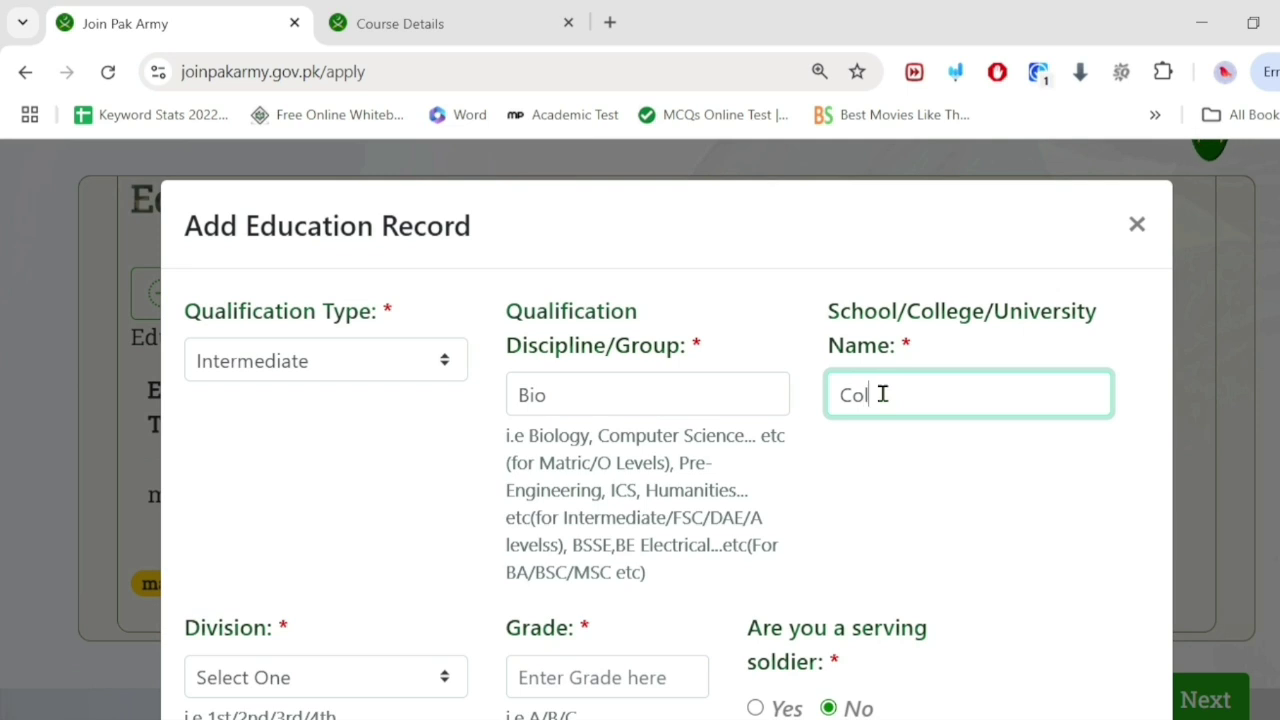
{"action": "type", "text": "lege"}
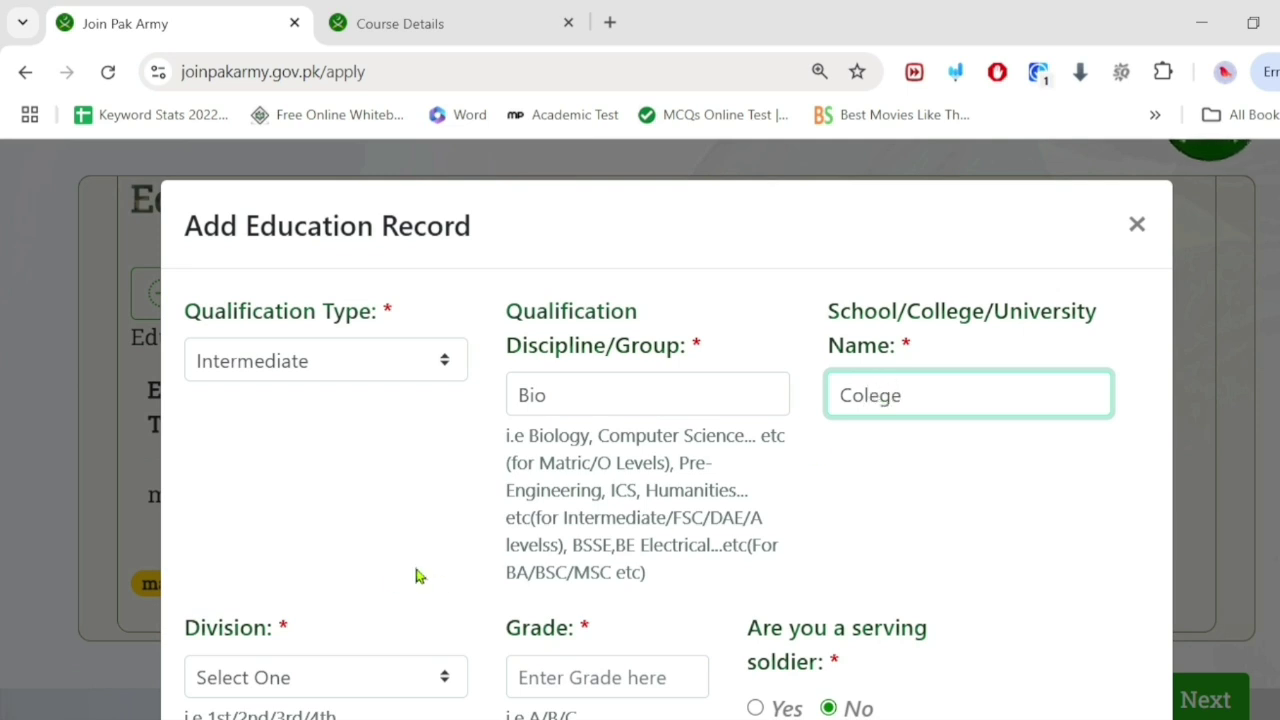
{"action": "left_click", "coordinate": [866, 392]}
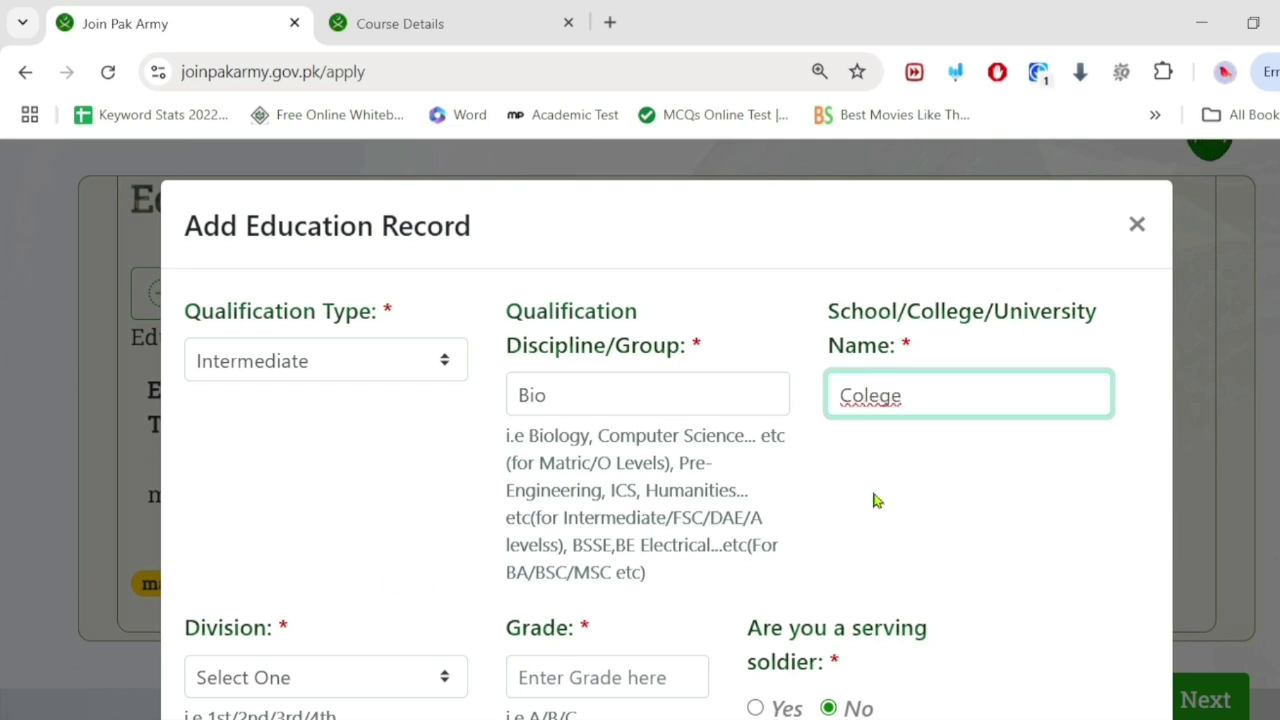
{"action": "type", "text": "l"}
{"action": "scroll", "coordinate": [432, 539], "scroll_direction": "down", "scroll_amount": 3}
{"action": "scroll", "coordinate": [432, 539], "scroll_direction": "up", "scroll_amount": 3}
{"action": "key", "text": "BackSpace"}
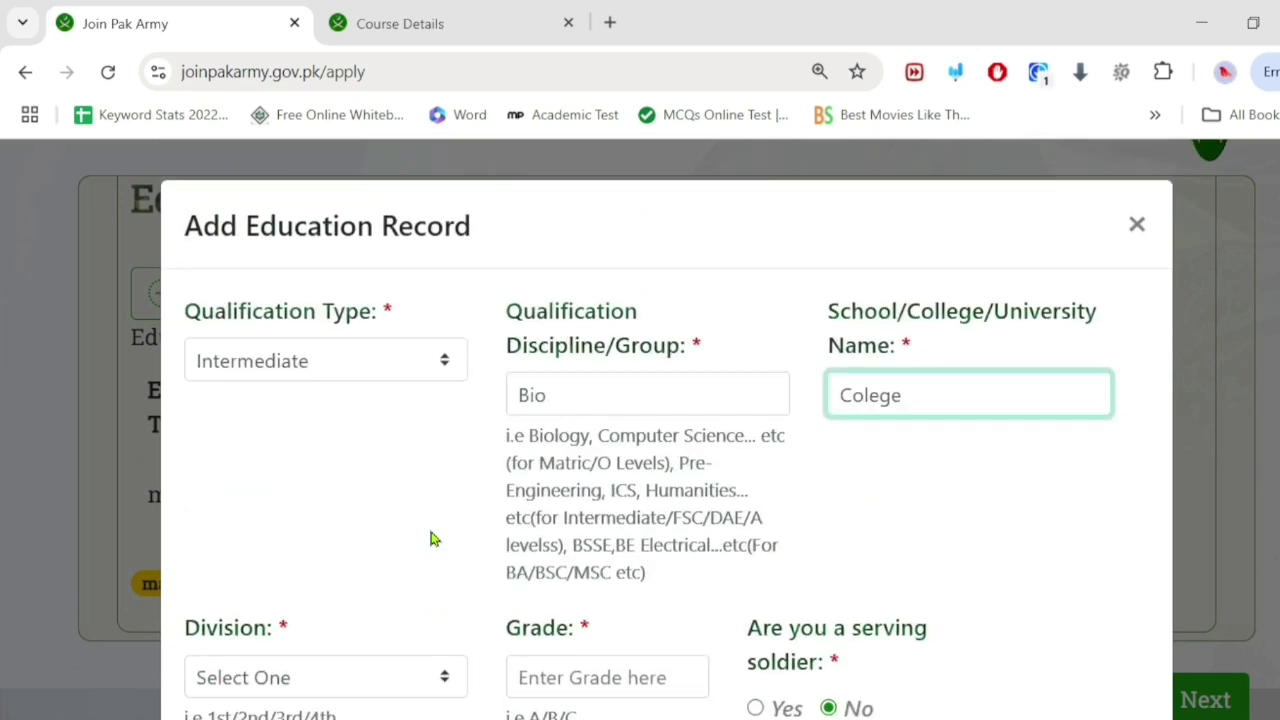
{"action": "type", "text": "l"}
{"action": "scroll", "coordinate": [330, 590], "scroll_direction": "down", "scroll_amount": 2}
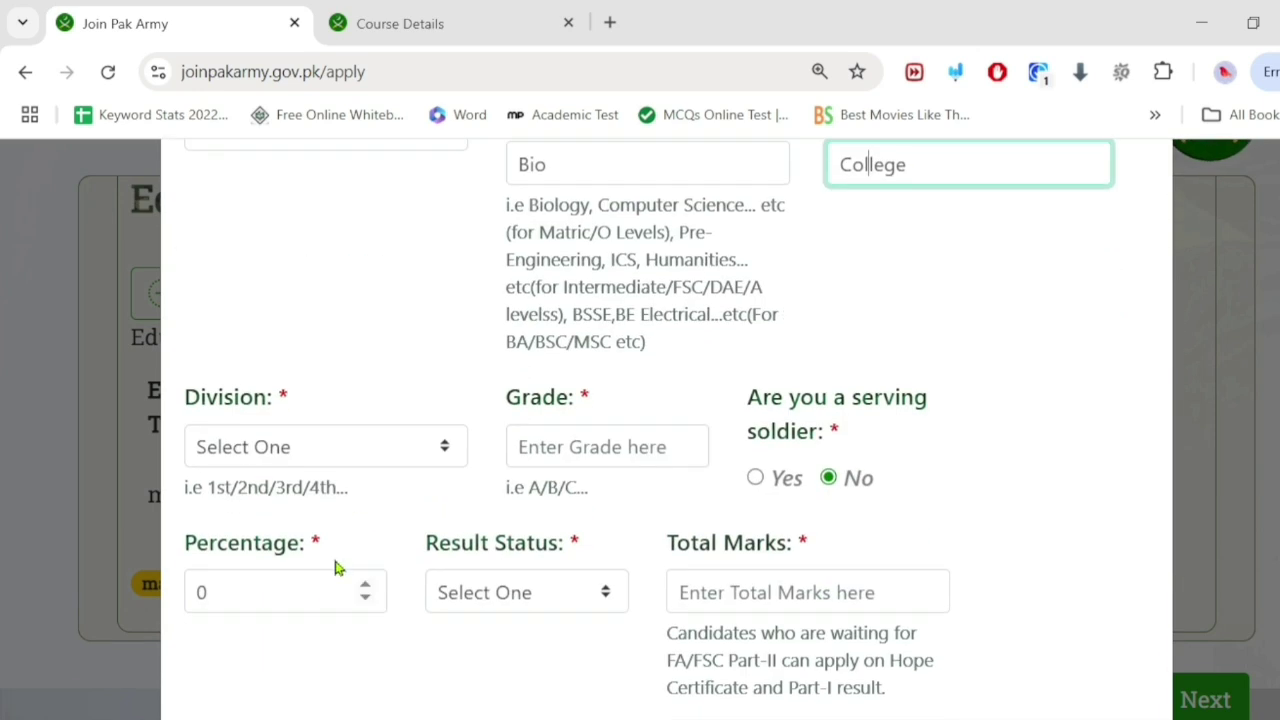
Step: Set the division to 1st and enter 80 as the grade
{"action": "left_click", "coordinate": [335, 463]}
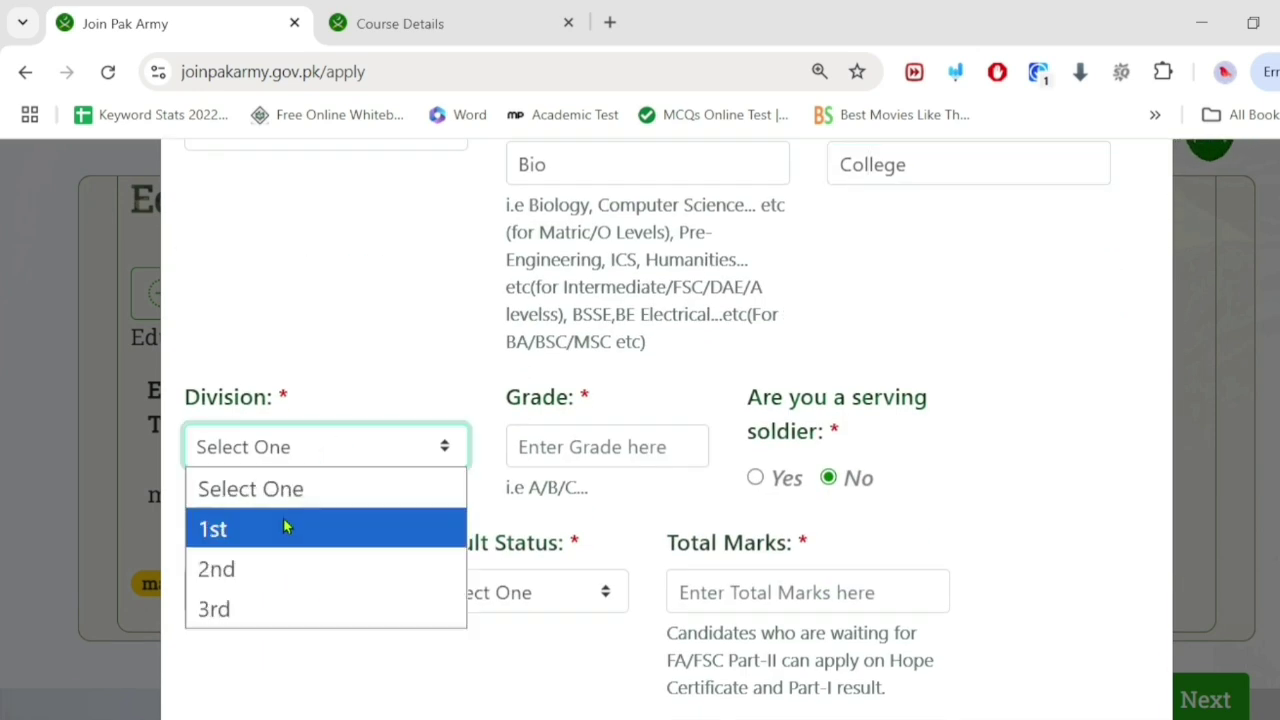
{"action": "left_click", "coordinate": [286, 526]}
{"action": "left_click", "coordinate": [621, 442]}
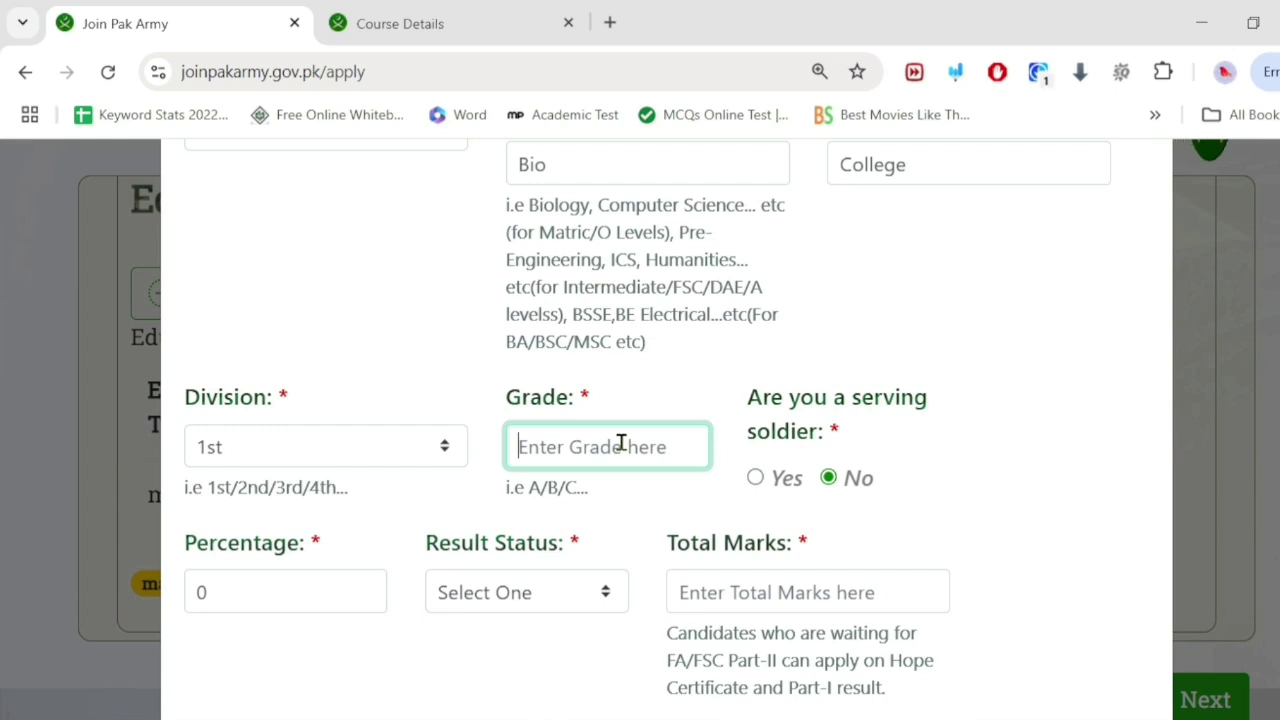
{"action": "type", "text": "80"}
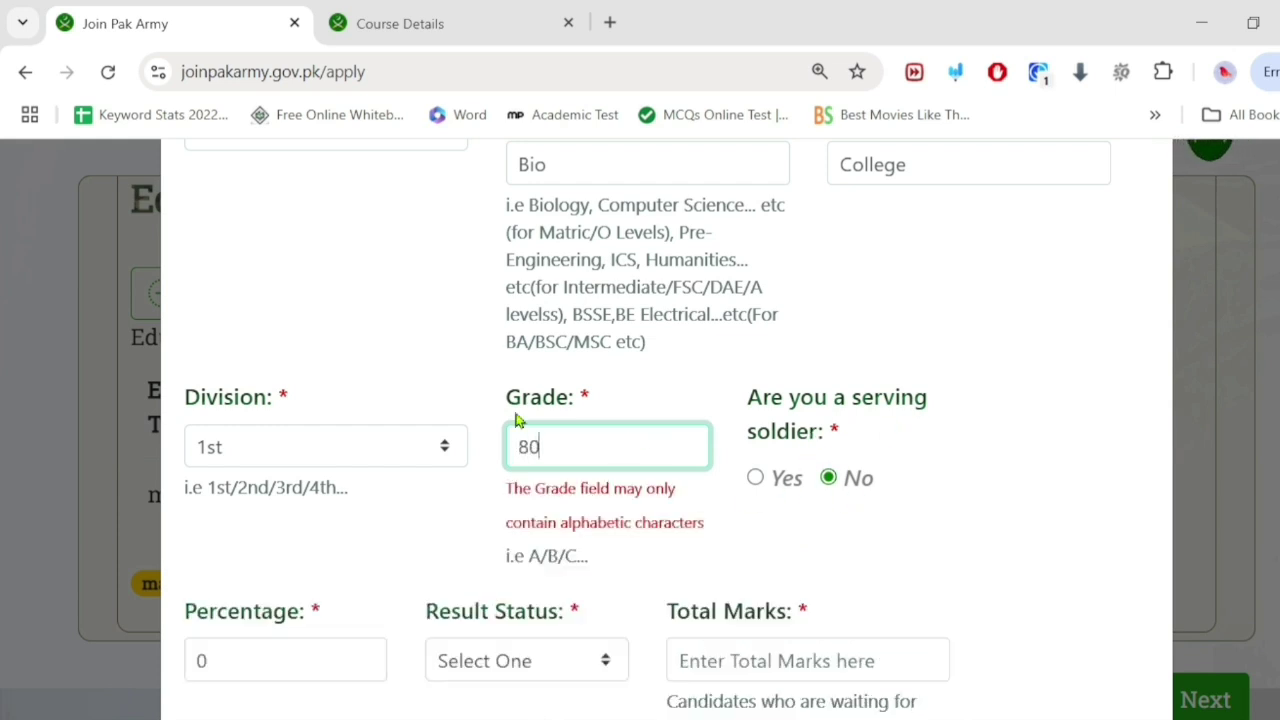
{"action": "scroll", "coordinate": [541, 385], "scroll_direction": "down", "scroll_amount": 2}
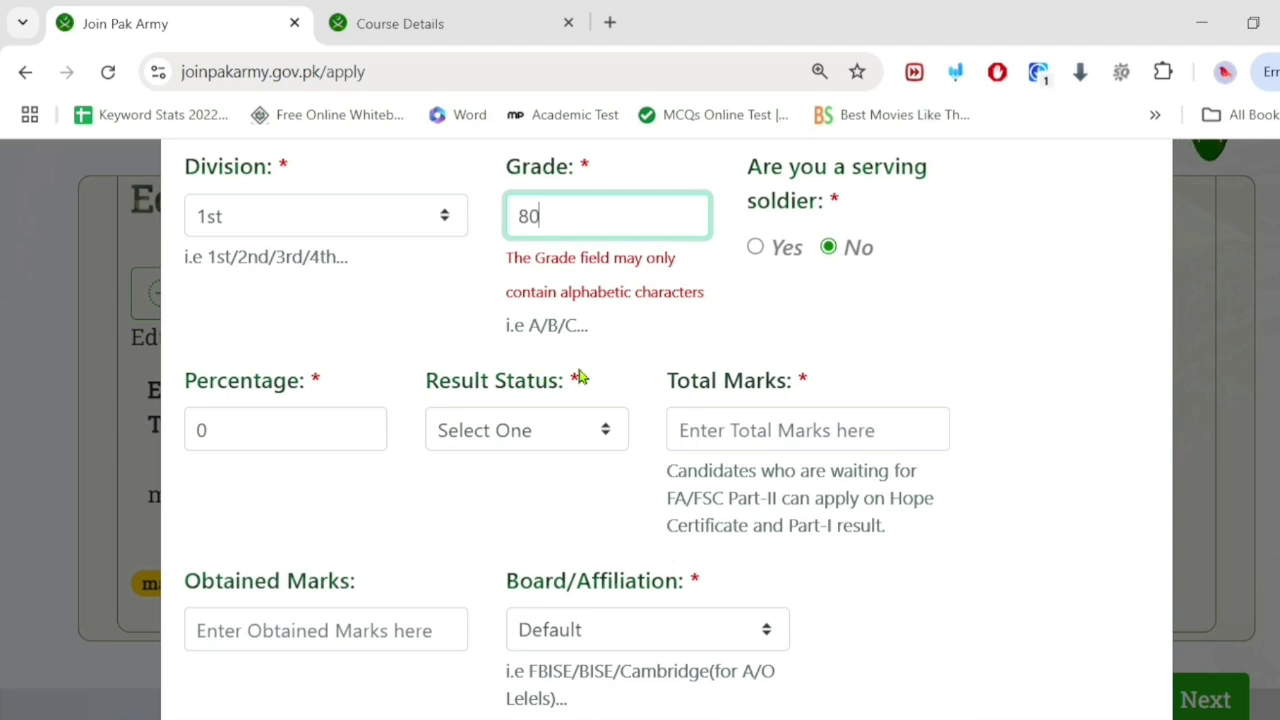
Step: Change the grade to A and set the percentage to 80
{"action": "key", "text": "BackSpace"}
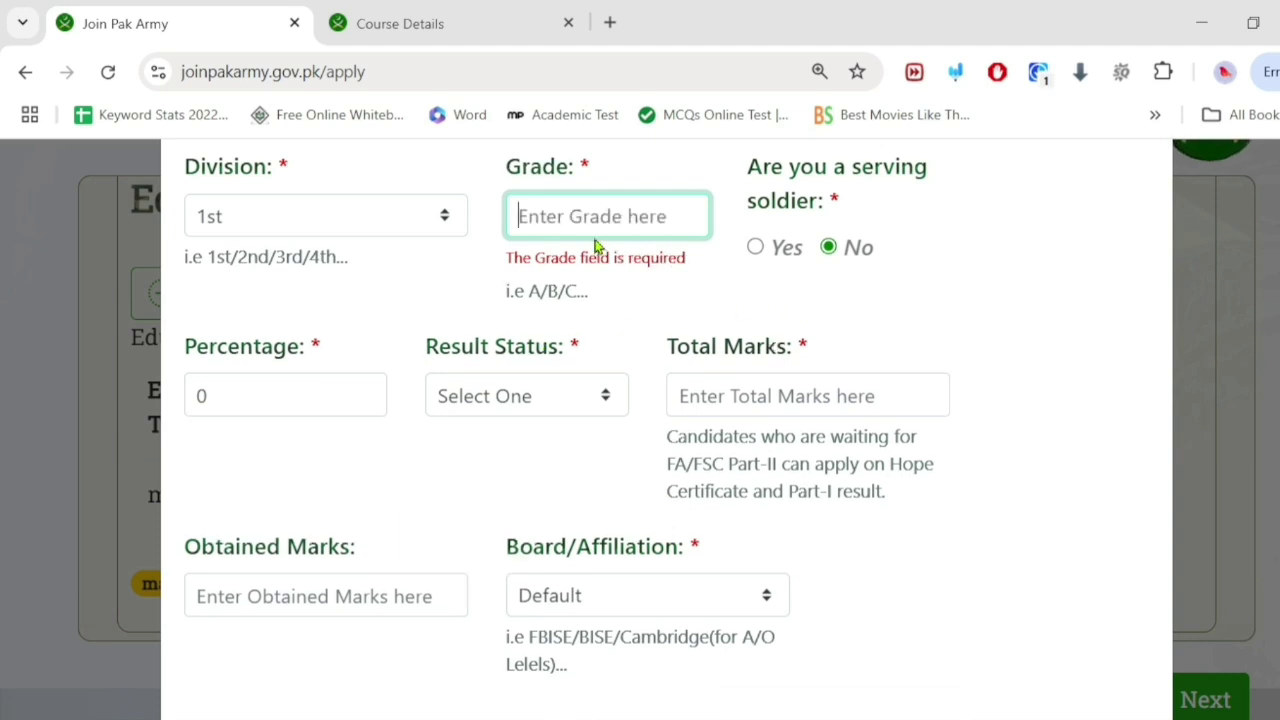
{"action": "type", "text": "A"}
{"action": "left_click", "coordinate": [262, 355]}
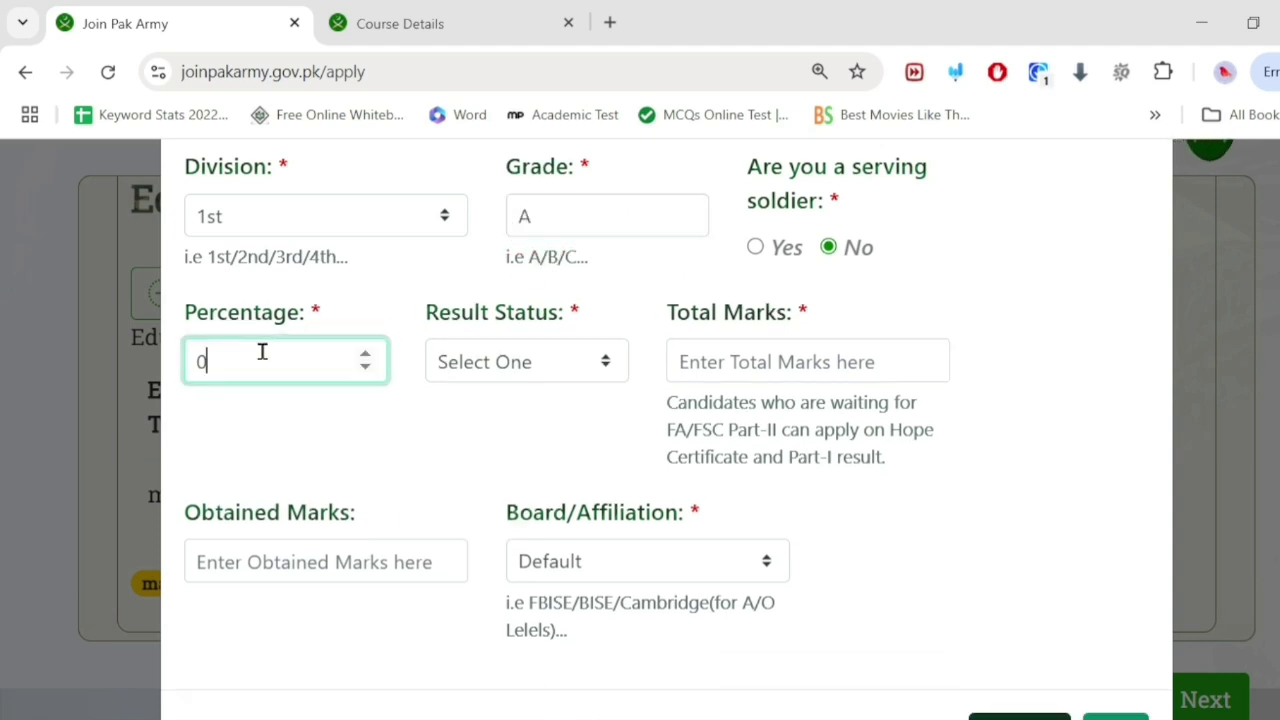
{"action": "key", "text": "BackSpace"}
{"action": "type", "text": "80"}
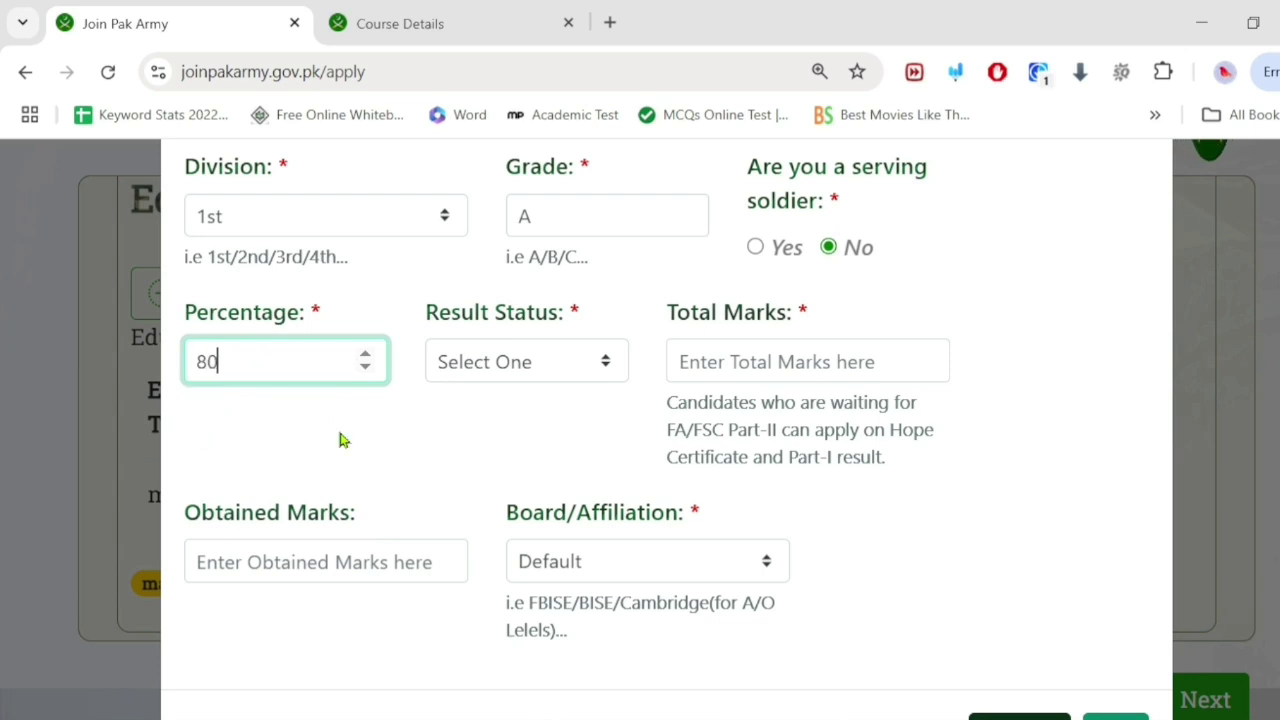
Step: Set result status to Result Awaited and total marks to 1100
{"action": "left_click", "coordinate": [523, 368]}
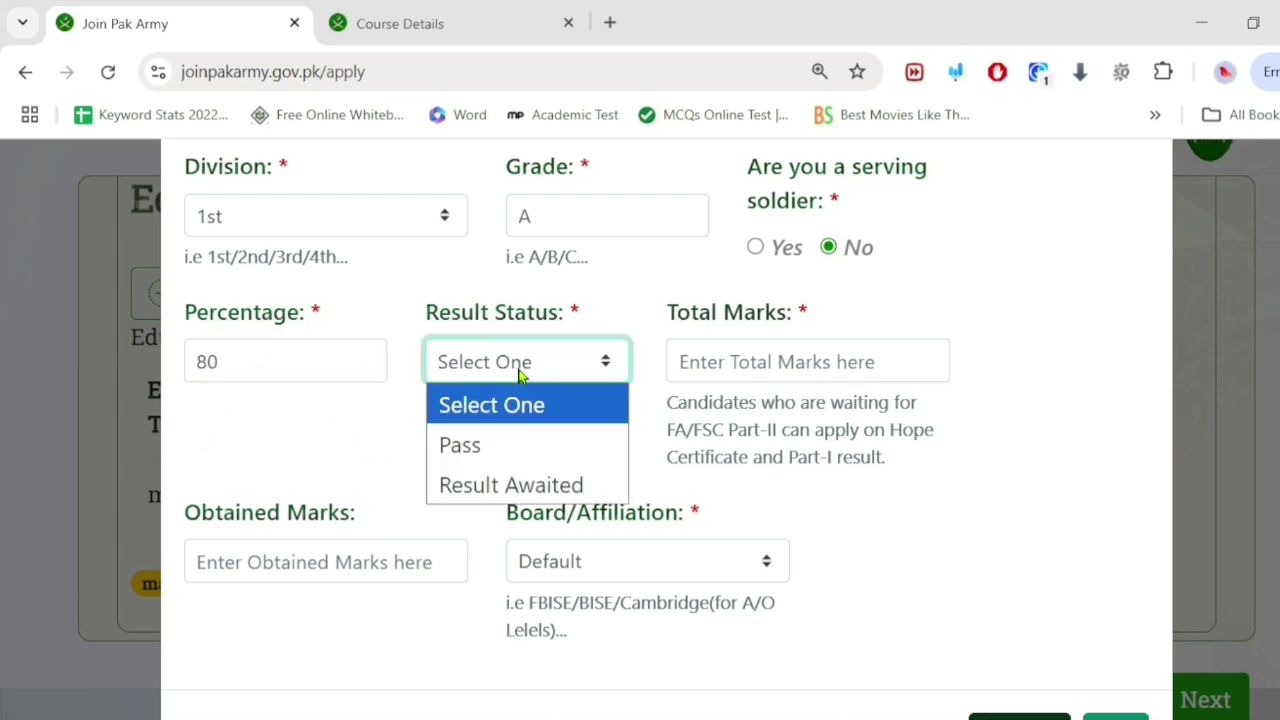
{"action": "left_click", "coordinate": [508, 488]}
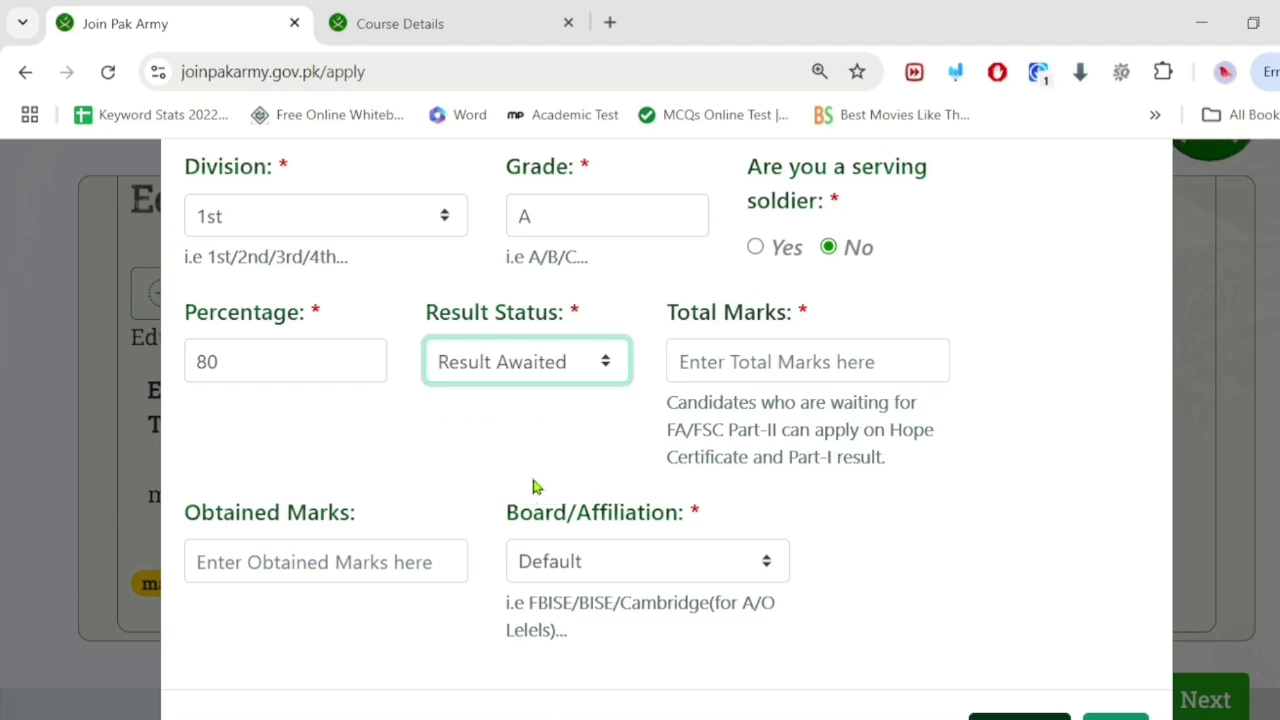
{"action": "left_click", "coordinate": [719, 362]}
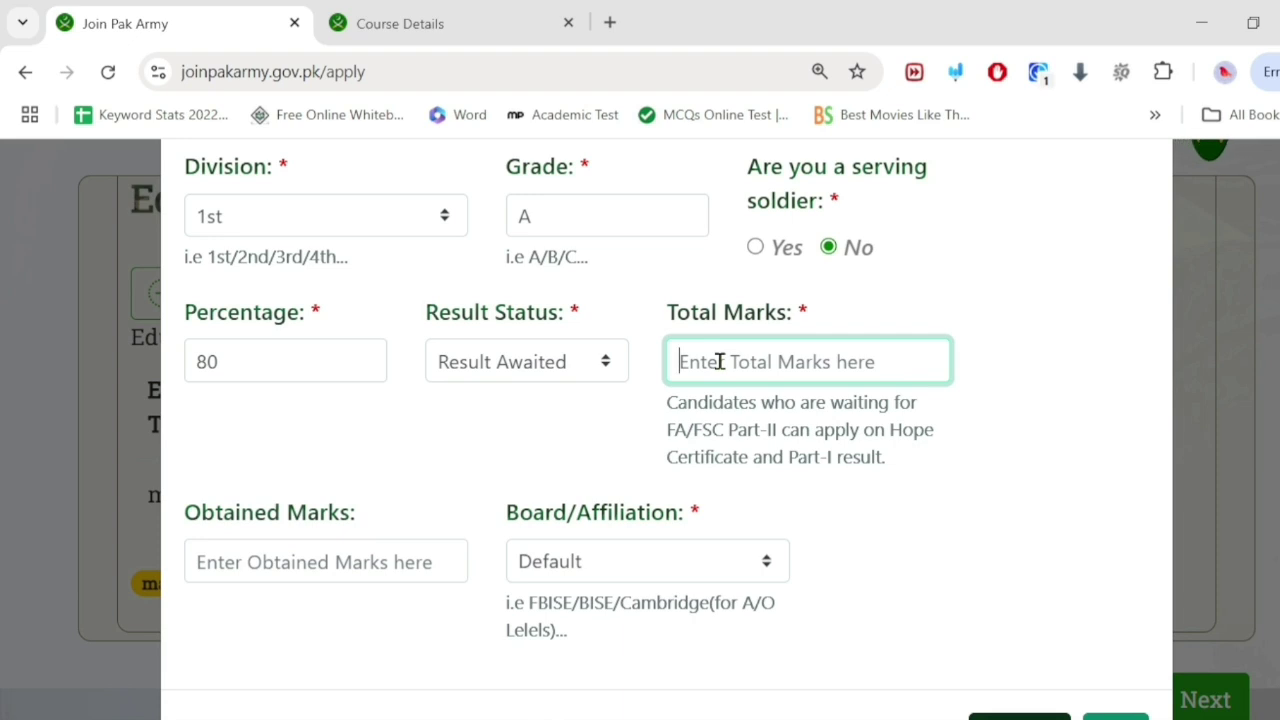
{"action": "type", "text": "550"}
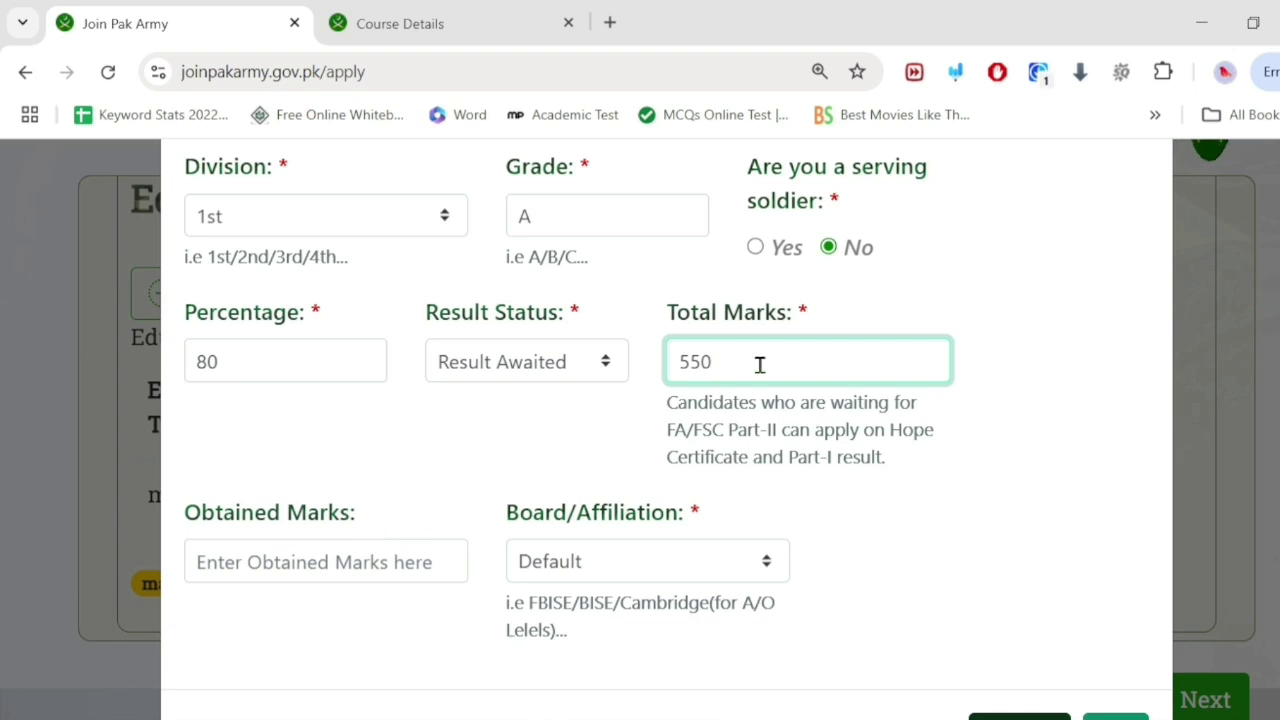
{"action": "key", "text": "BackSpace"}
{"action": "key", "text": "BackSpace"}
{"action": "key", "text": "BackSpace"}
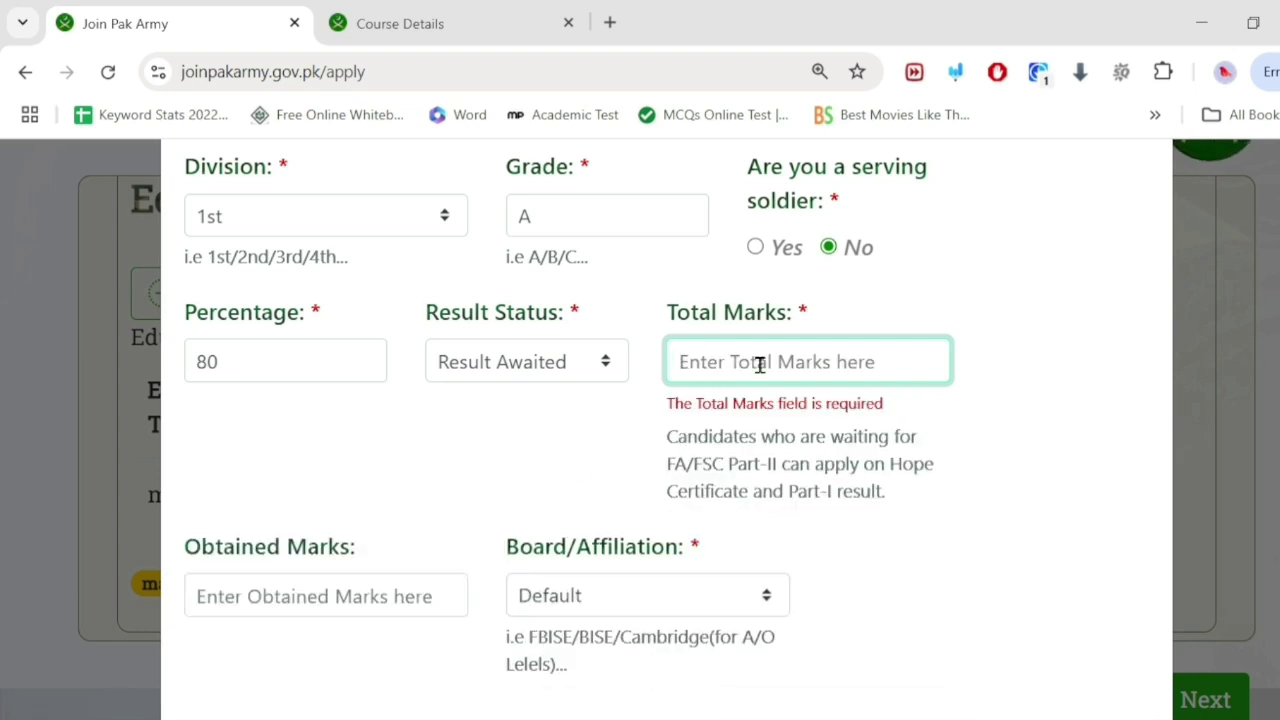
{"action": "type", "text": "1100"}
Step: Change the result status to Pass and enter 880 obtained marks
{"action": "left_click", "coordinate": [503, 366]}
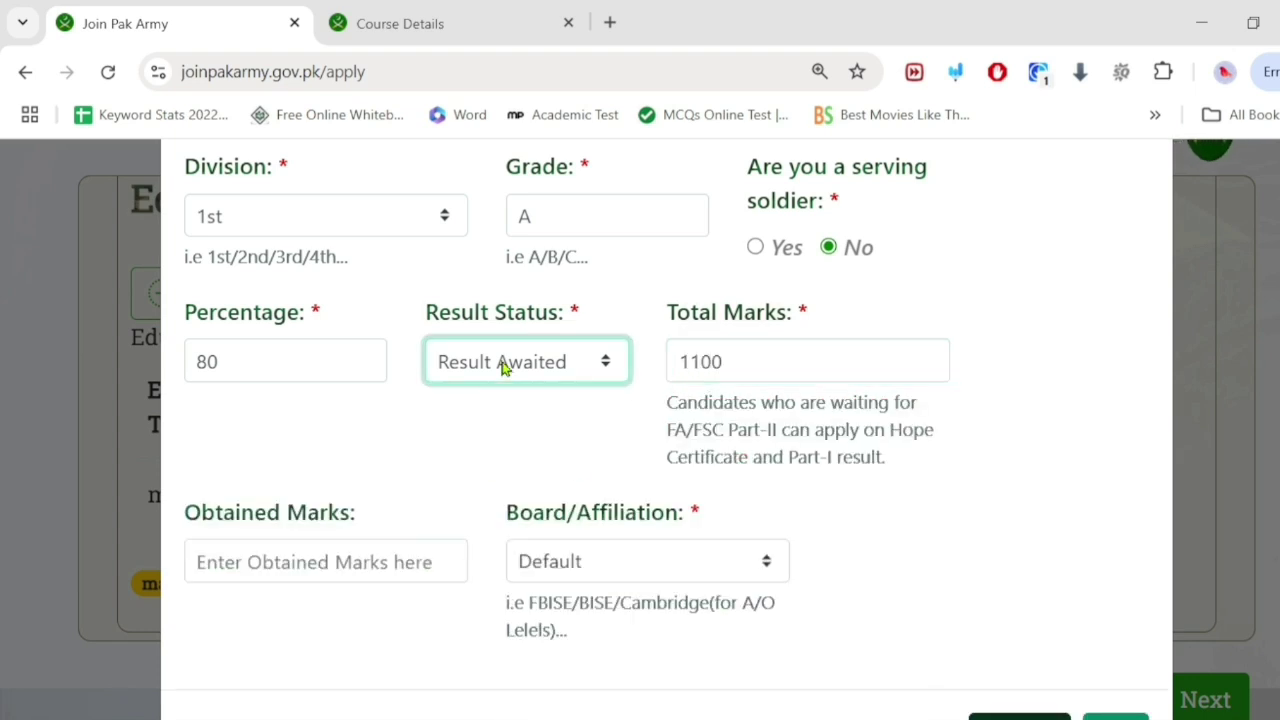
{"action": "left_click", "coordinate": [503, 366]}
{"action": "left_click", "coordinate": [480, 450]}
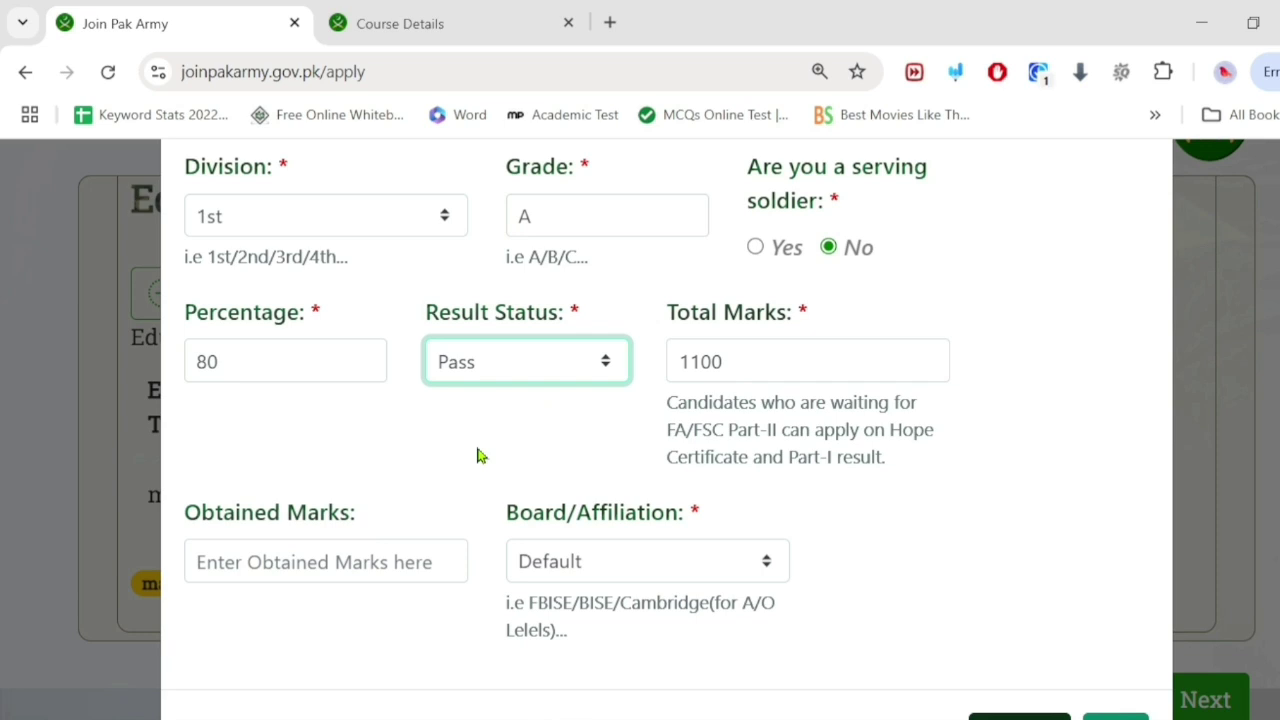
{"action": "left_click", "coordinate": [302, 568]}
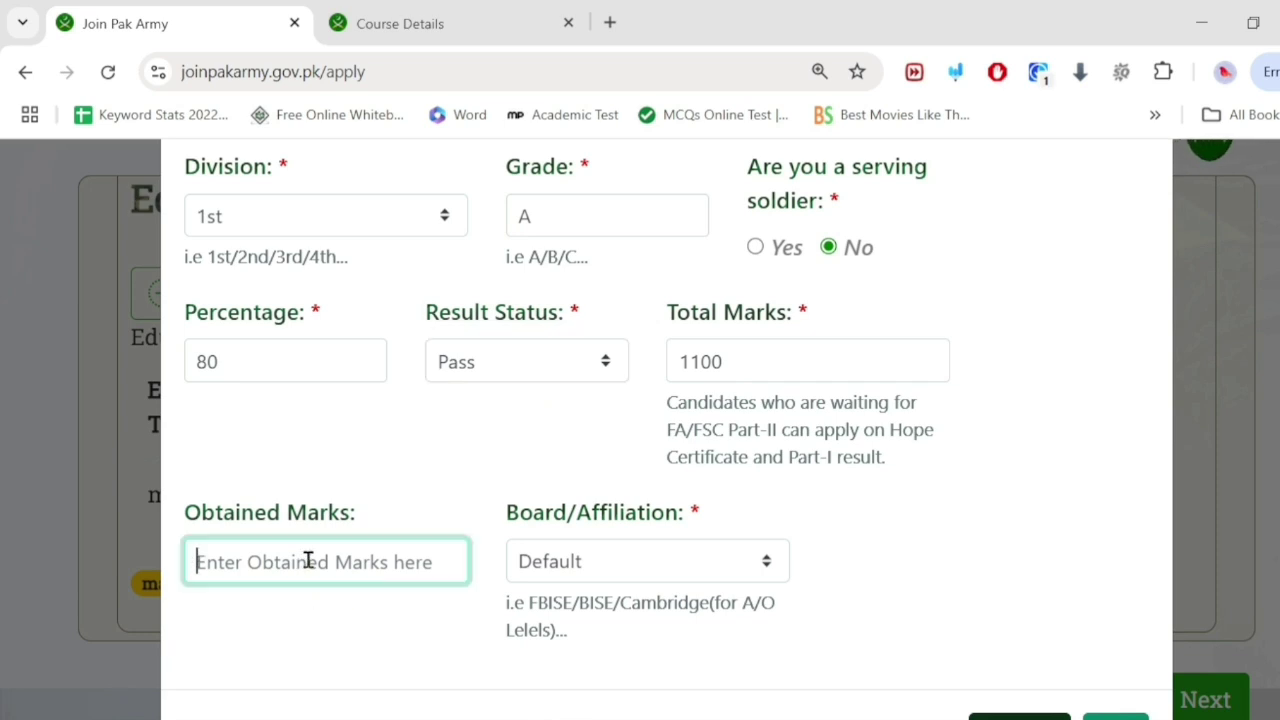
{"action": "type", "text": "880"}
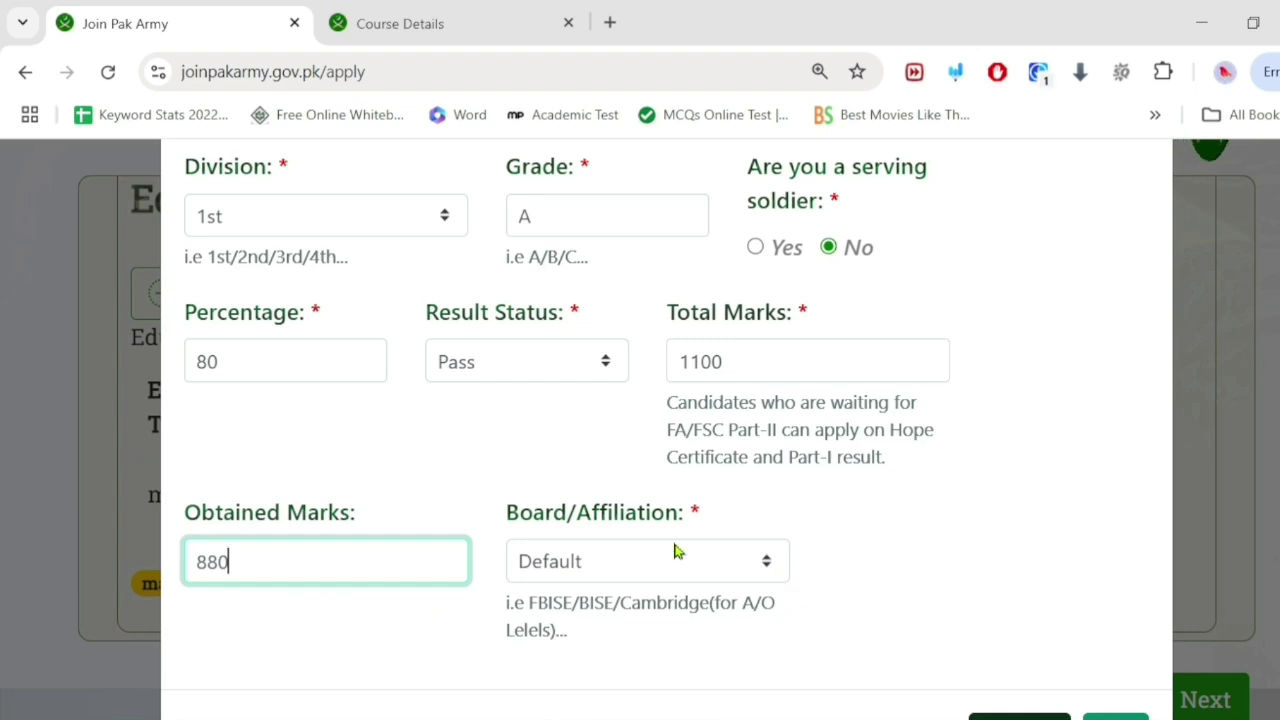
Step: Choose University of Science & Technology Bannu as the board and save the record
{"action": "left_click", "coordinate": [677, 555]}
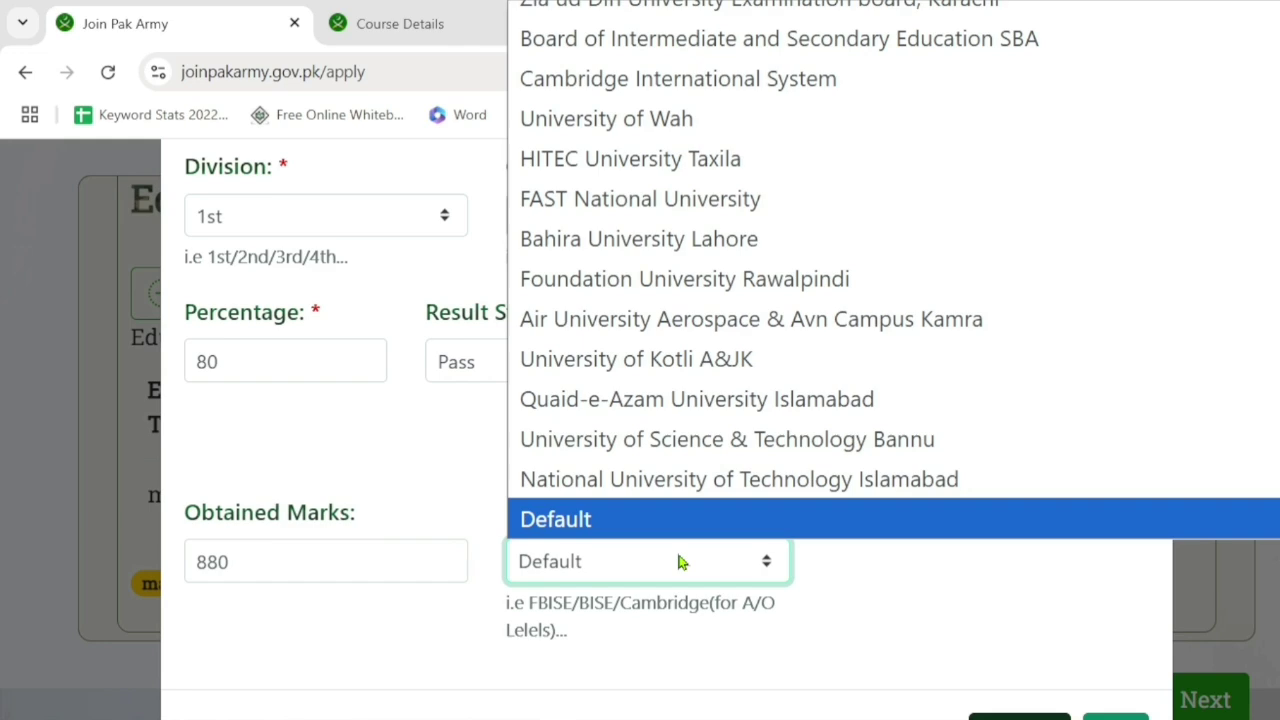
{"action": "left_click", "coordinate": [685, 439]}
{"action": "scroll", "coordinate": [1113, 575], "scroll_direction": "down", "scroll_amount": 1}
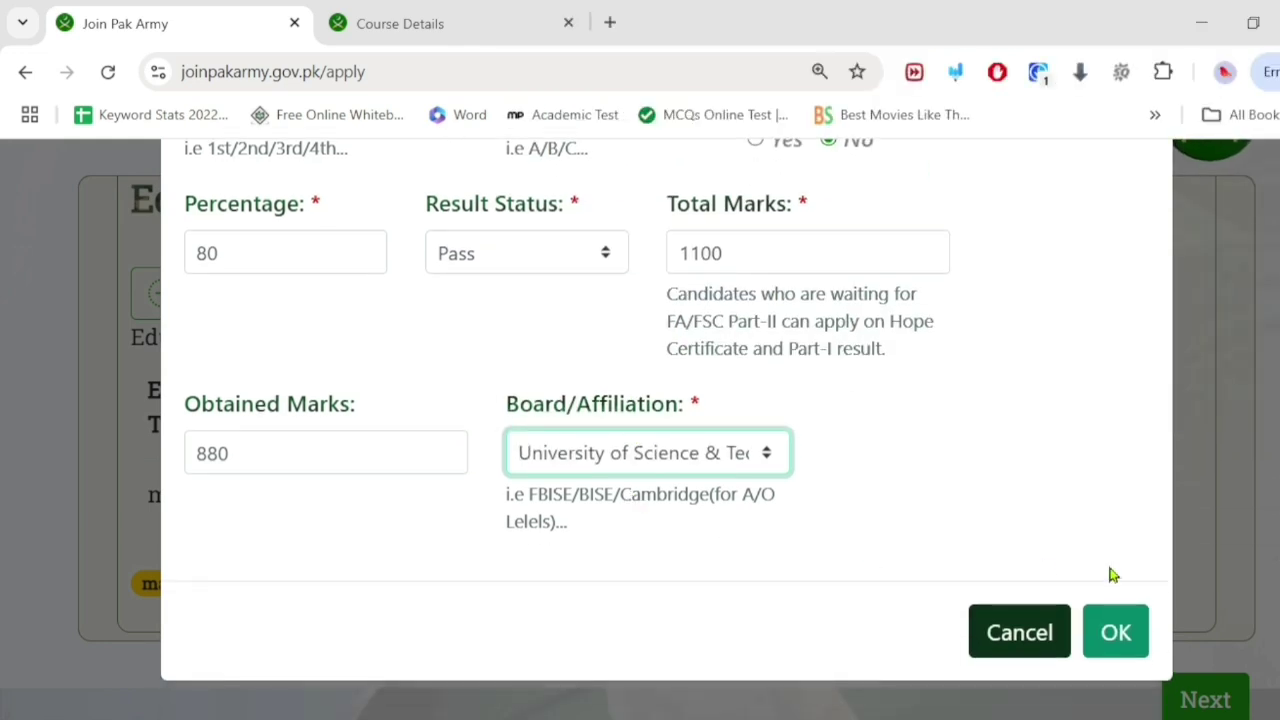
{"action": "left_click", "coordinate": [1112, 630]}
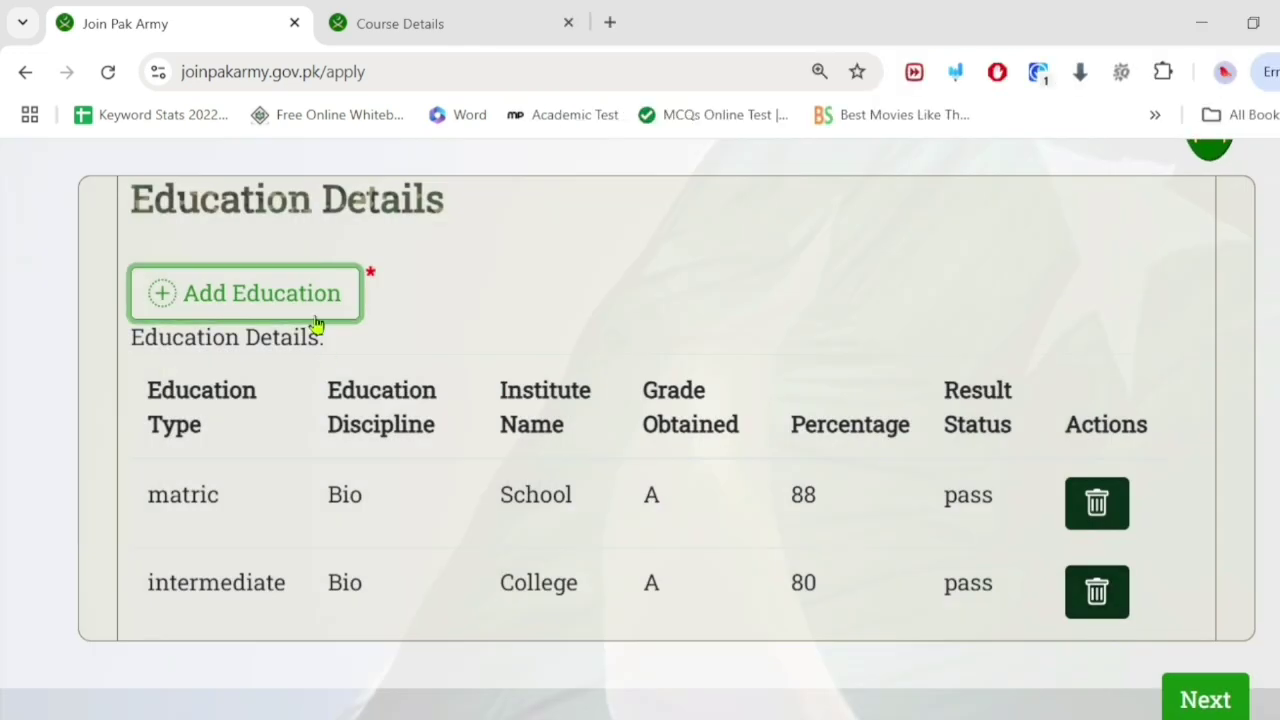
{"action": "scroll", "coordinate": [315, 325], "scroll_direction": "down", "scroll_amount": 1}
{"action": "scroll", "coordinate": [315, 345], "scroll_direction": "up", "scroll_amount": 2}
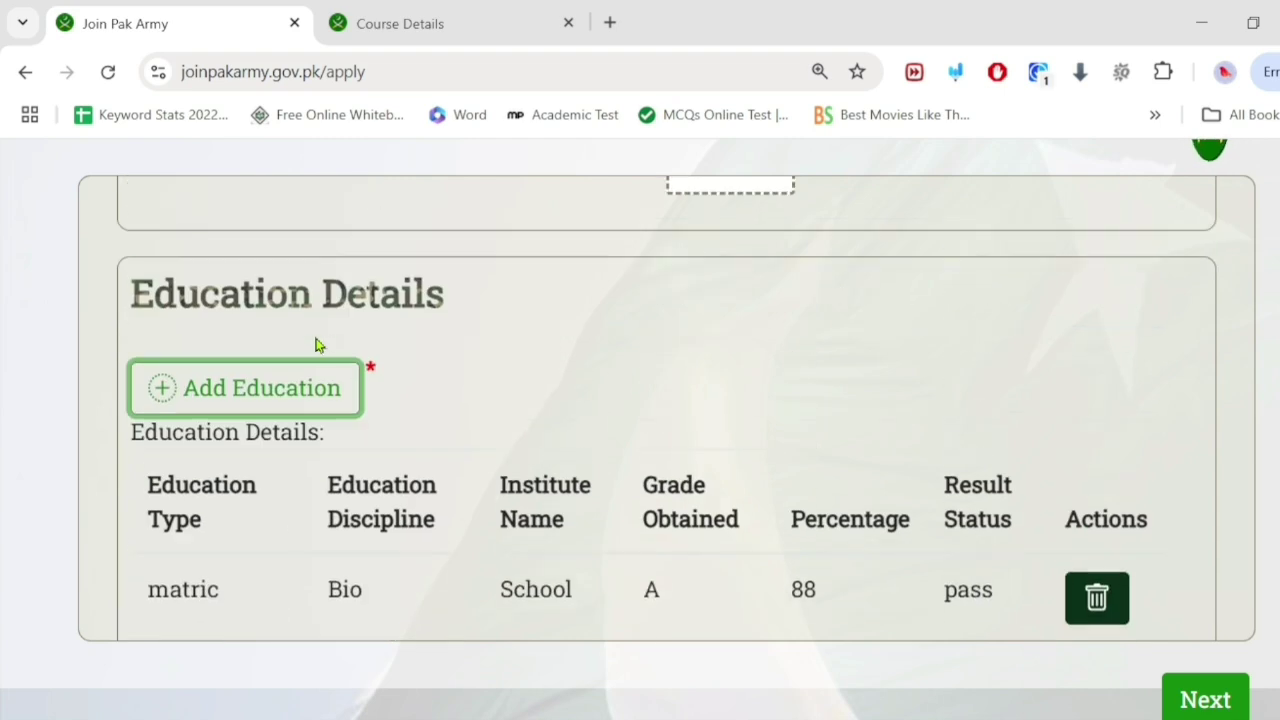
{"action": "left_click", "coordinate": [297, 386]}
{"action": "scroll", "coordinate": [337, 363], "scroll_direction": "down", "scroll_amount": 1}
{"action": "scroll", "coordinate": [337, 365], "scroll_direction": "up", "scroll_amount": 1}
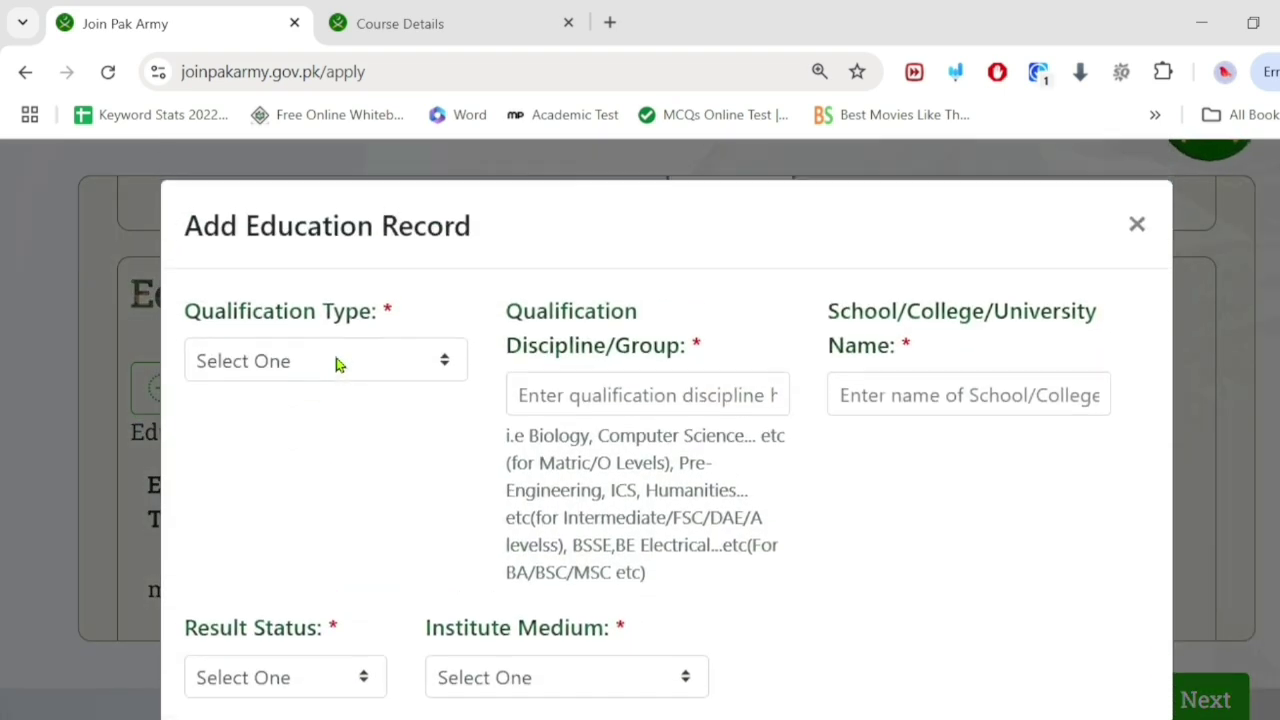
{"action": "left_click", "coordinate": [375, 372]}
{"action": "scroll", "coordinate": [330, 470], "scroll_direction": "down", "scroll_amount": 2}
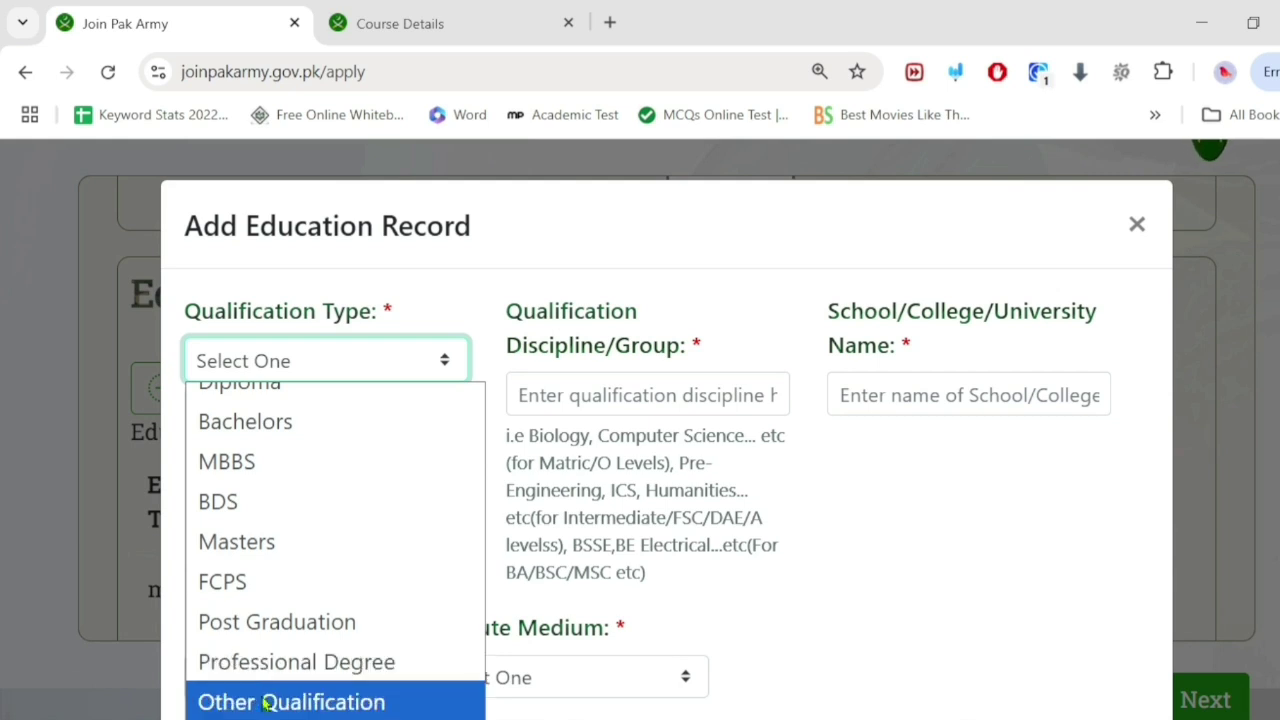
{"action": "scroll", "coordinate": [300, 607], "scroll_direction": "up", "scroll_amount": 2}
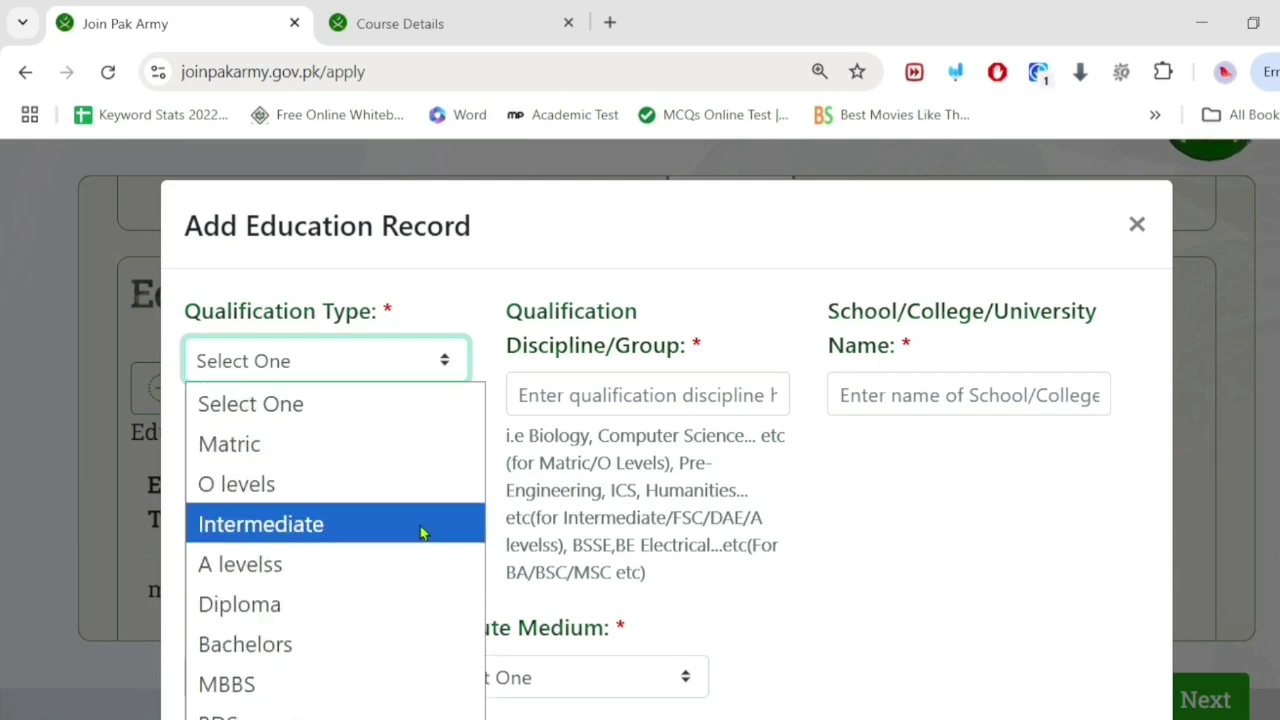
{"action": "left_click", "coordinate": [275, 608]}
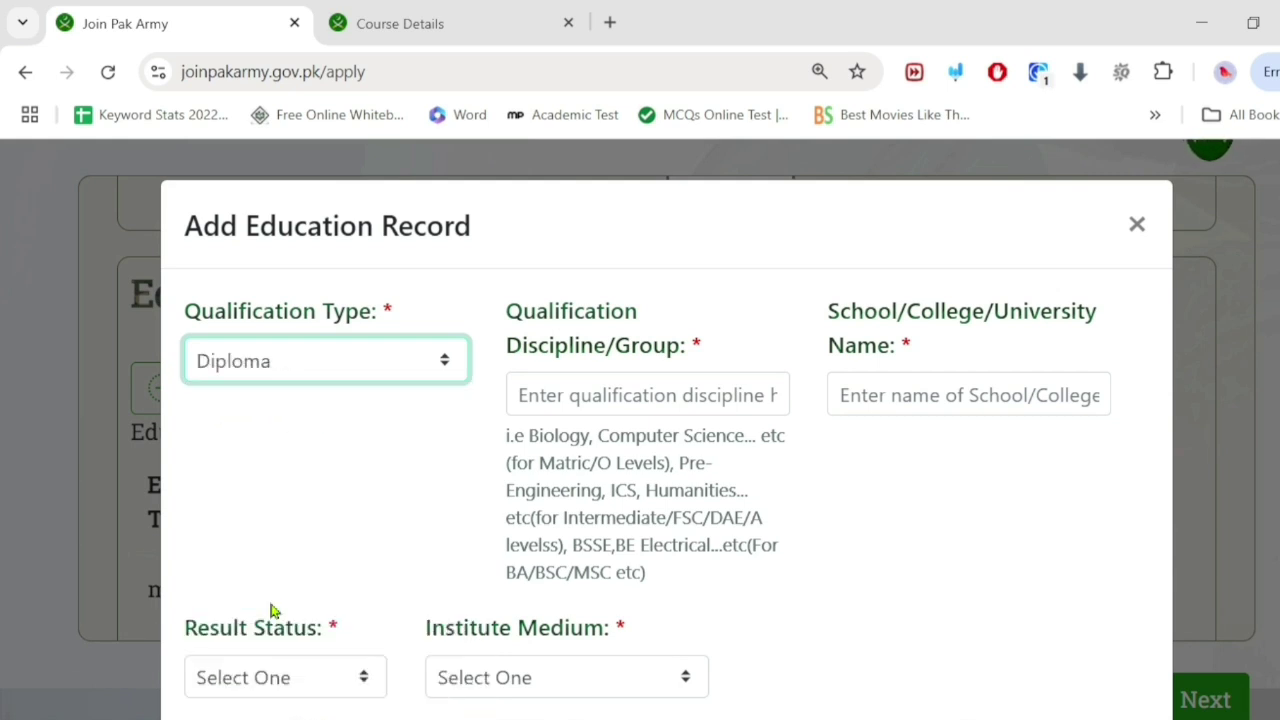
{"action": "left_click", "coordinate": [1139, 222]}
{"action": "scroll", "coordinate": [587, 389], "scroll_direction": "down", "scroll_amount": 5}
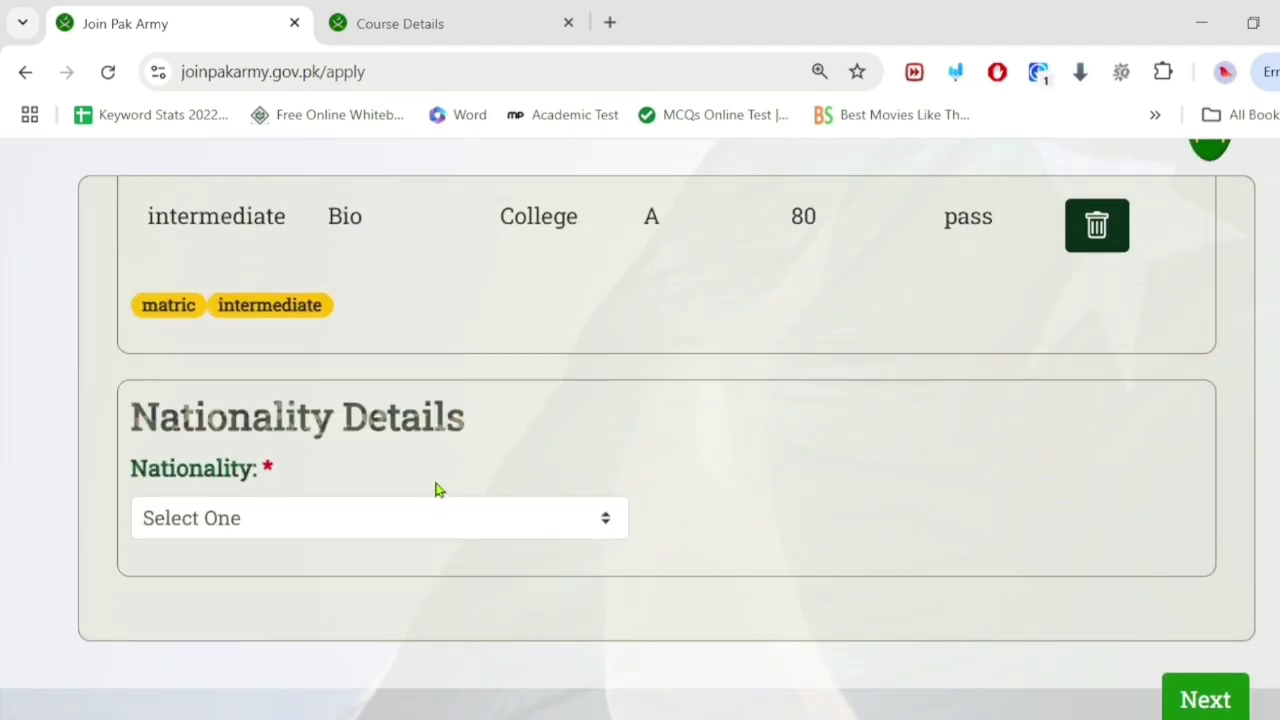
Step: Select Pakistani as the nationality and try advancing with Next
{"action": "left_click", "coordinate": [415, 517]}
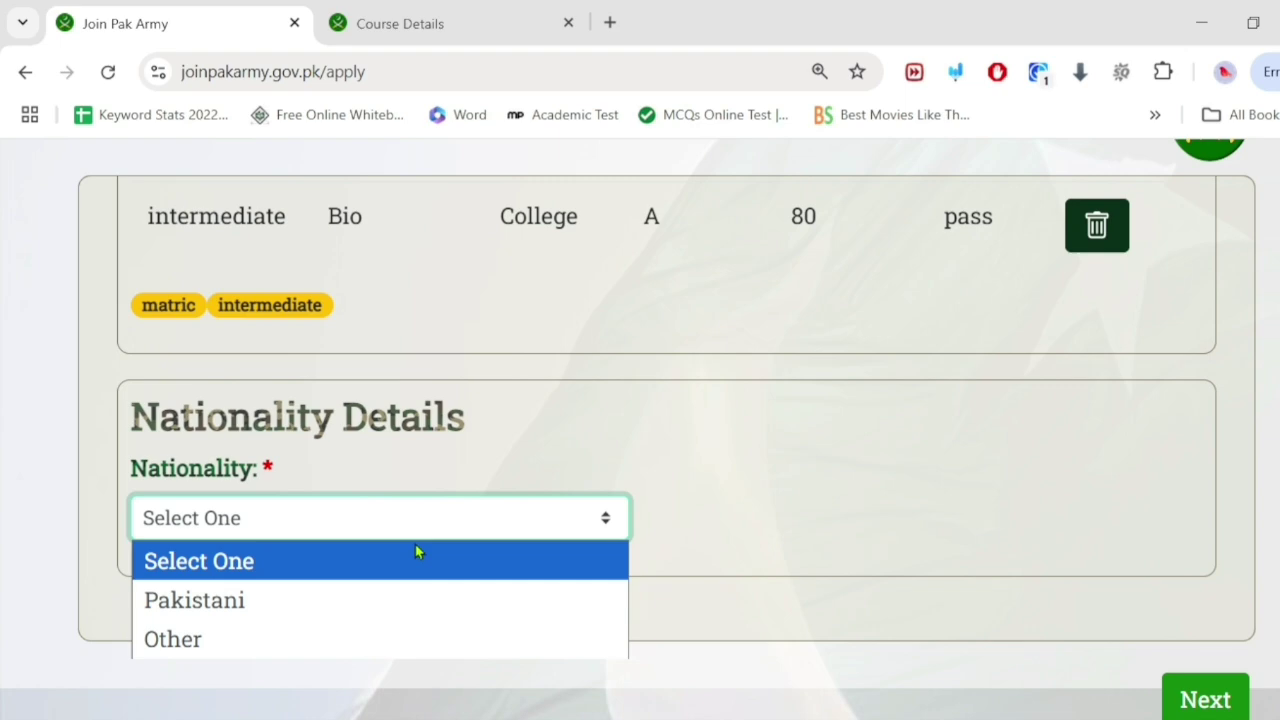
{"action": "left_click", "coordinate": [405, 600]}
{"action": "scroll", "coordinate": [606, 420], "scroll_direction": "down", "scroll_amount": 1}
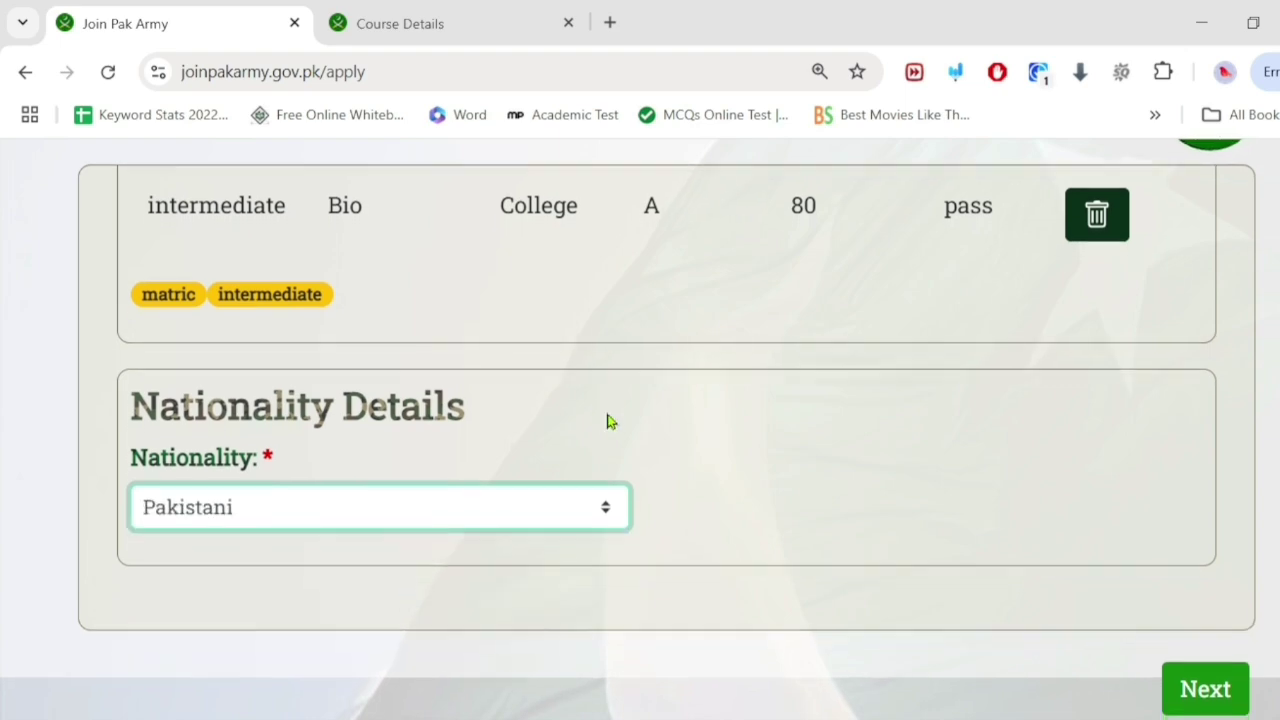
{"action": "left_click", "coordinate": [1200, 688]}
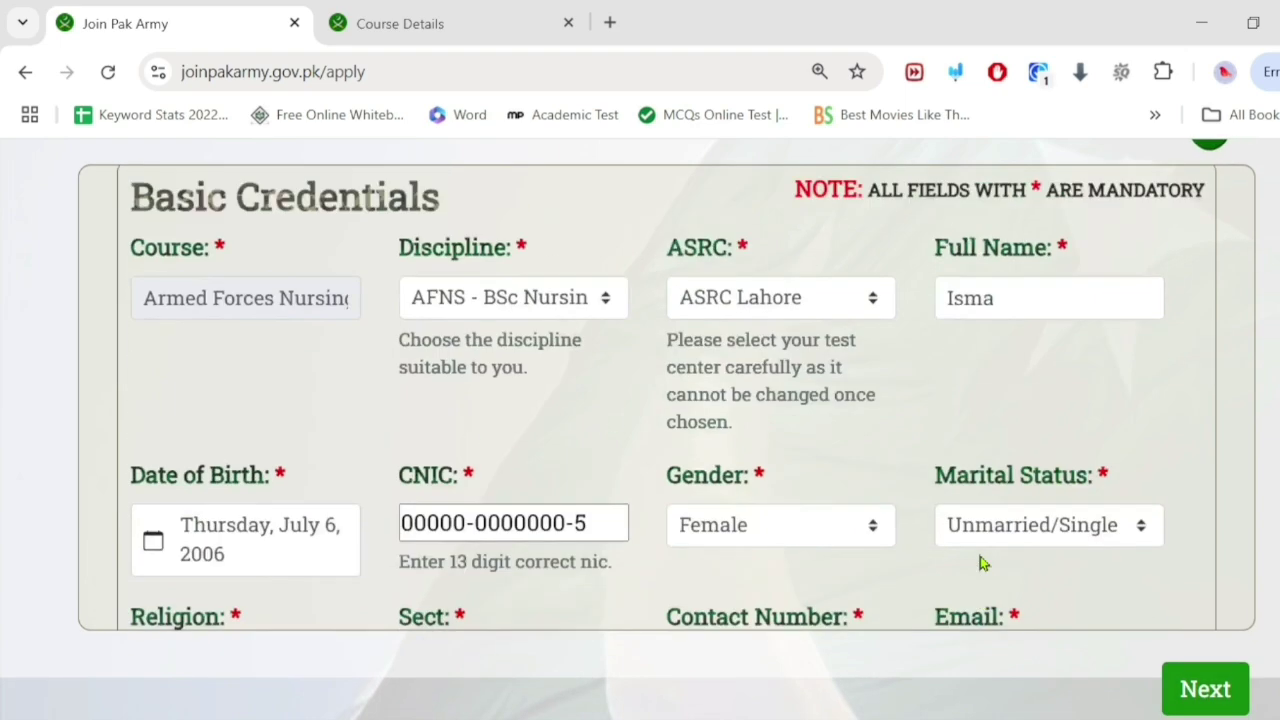
{"action": "scroll", "coordinate": [489, 410], "scroll_direction": "down", "scroll_amount": 3}
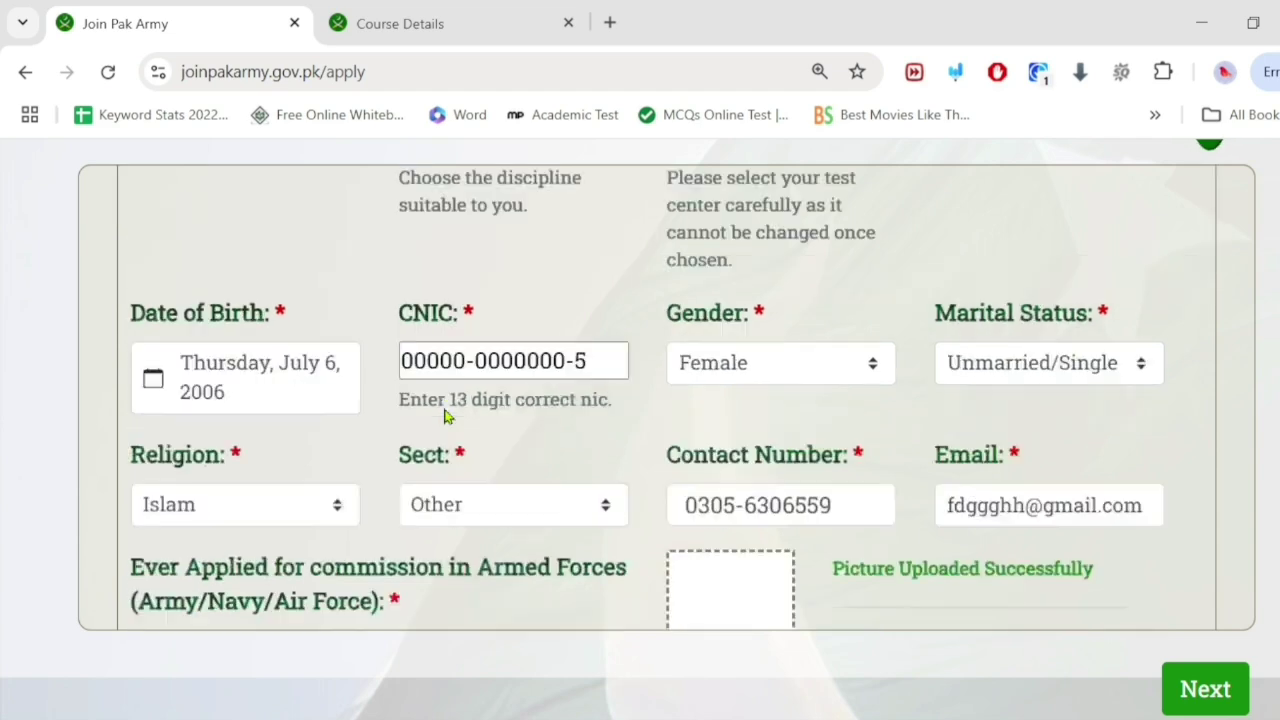
{"action": "scroll", "coordinate": [445, 415], "scroll_direction": "up", "scroll_amount": 1}
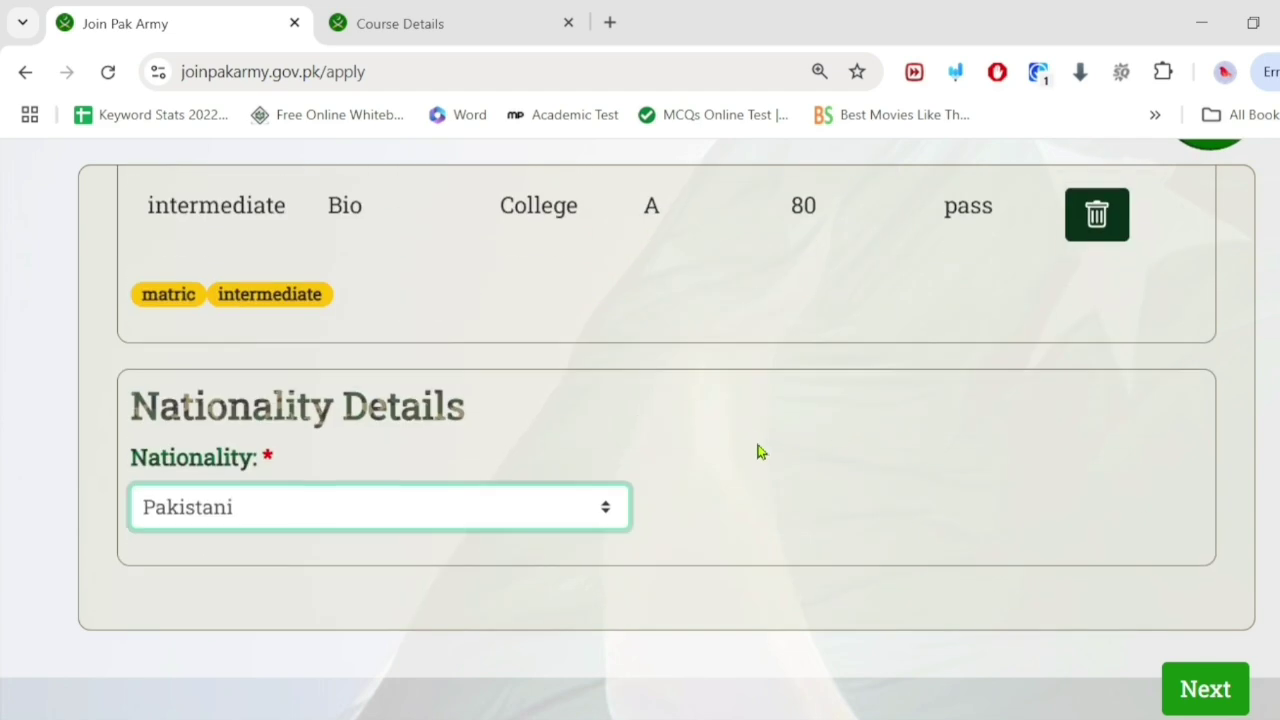
Step: Advance the form to the Family Information step
{"action": "left_click", "coordinate": [1203, 689]}
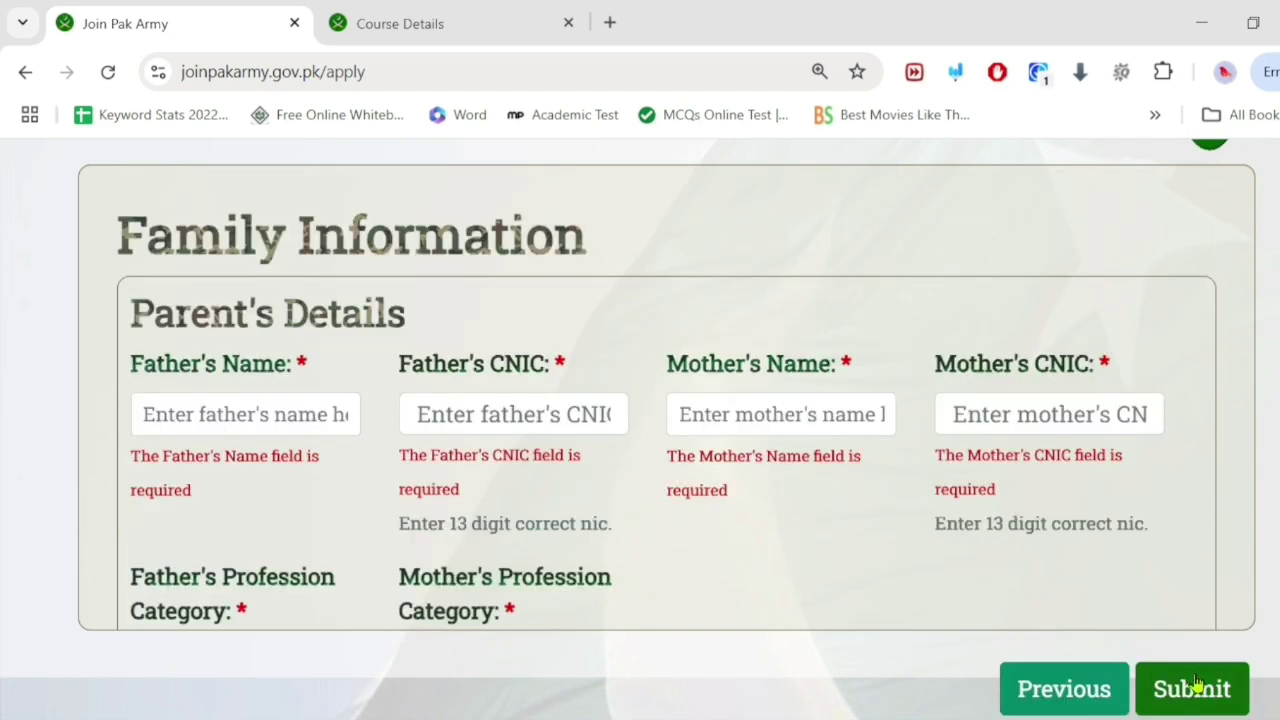
{"action": "scroll", "coordinate": [316, 388], "scroll_direction": "up", "scroll_amount": 1}
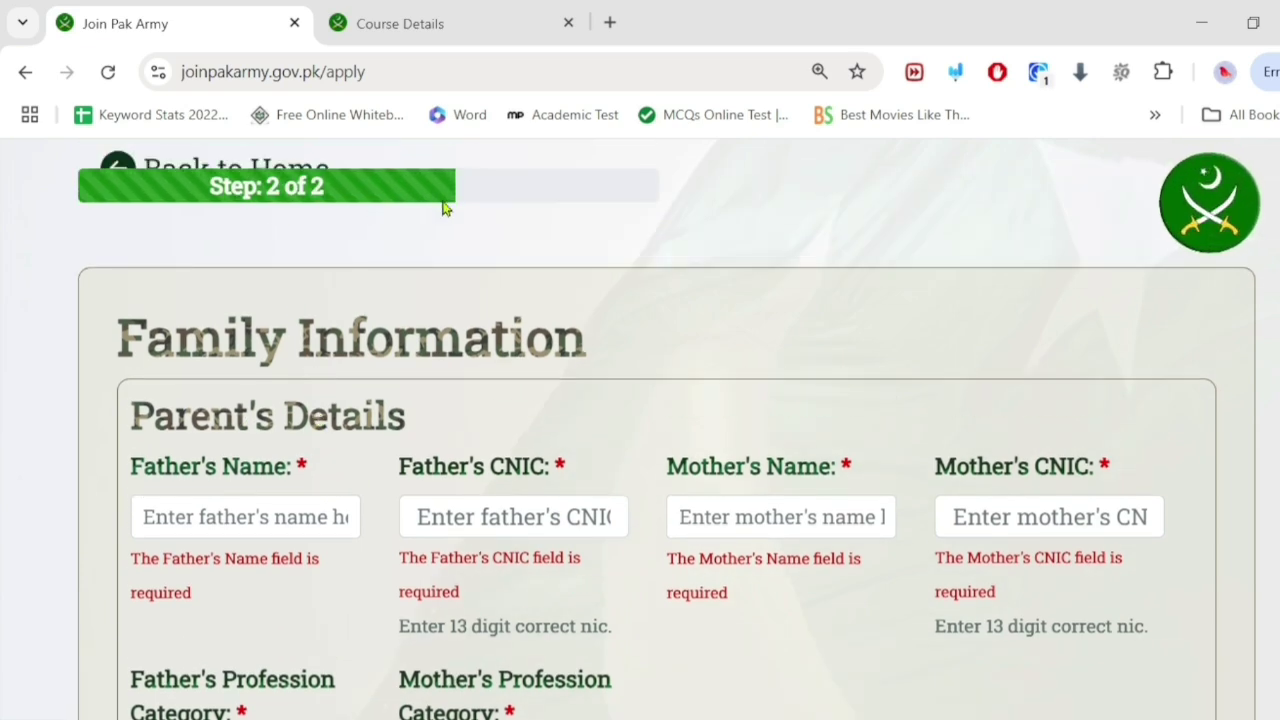
{"action": "scroll", "coordinate": [299, 440], "scroll_direction": "down", "scroll_amount": 2}
{"action": "scroll", "coordinate": [257, 340], "scroll_direction": "up", "scroll_amount": 2}
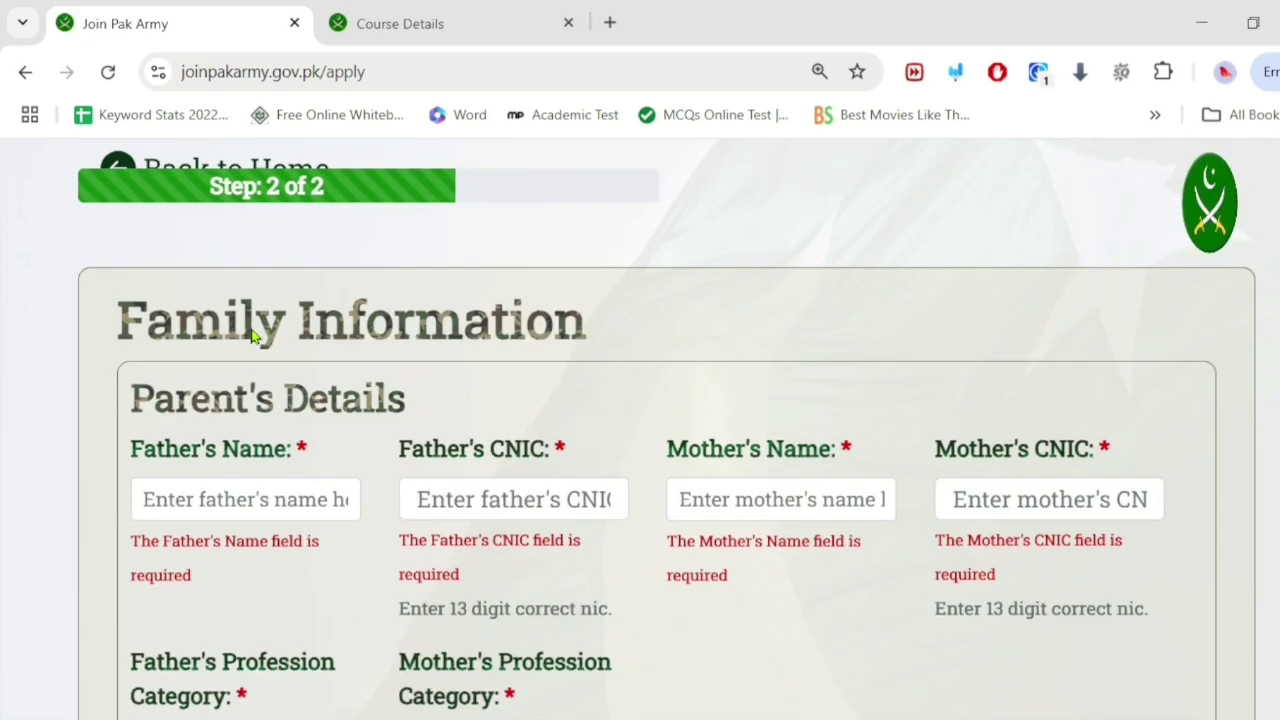
Step: Enter the father's name and CNIC number, fixing the last digit
{"action": "left_click", "coordinate": [228, 518]}
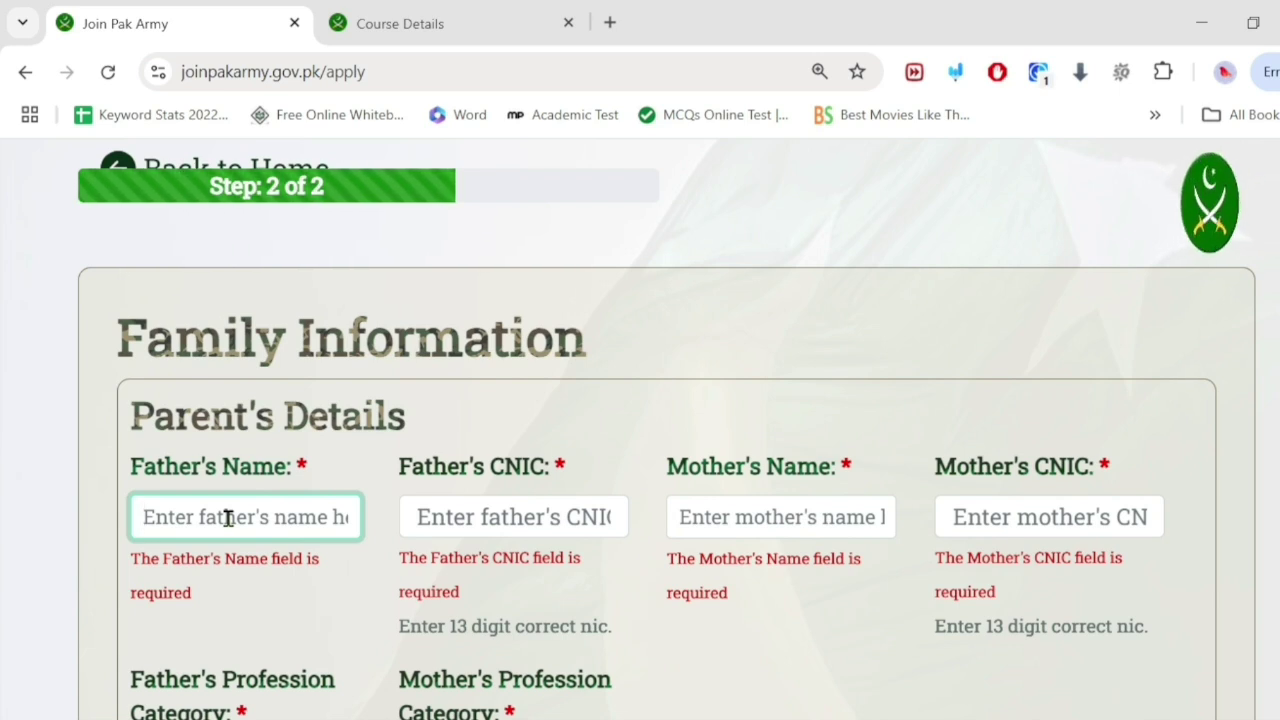
{"action": "type", "text": "Hamz"}
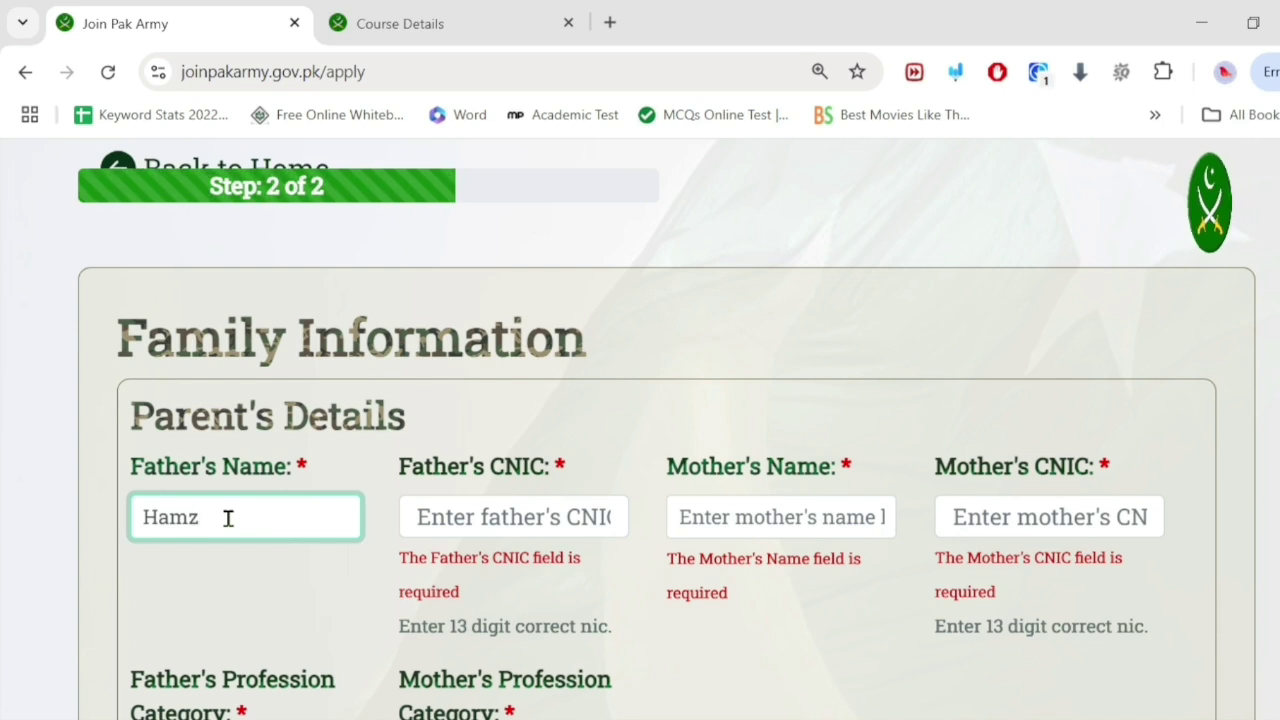
{"action": "type", "text": "a"}
{"action": "left_click", "coordinate": [494, 516]}
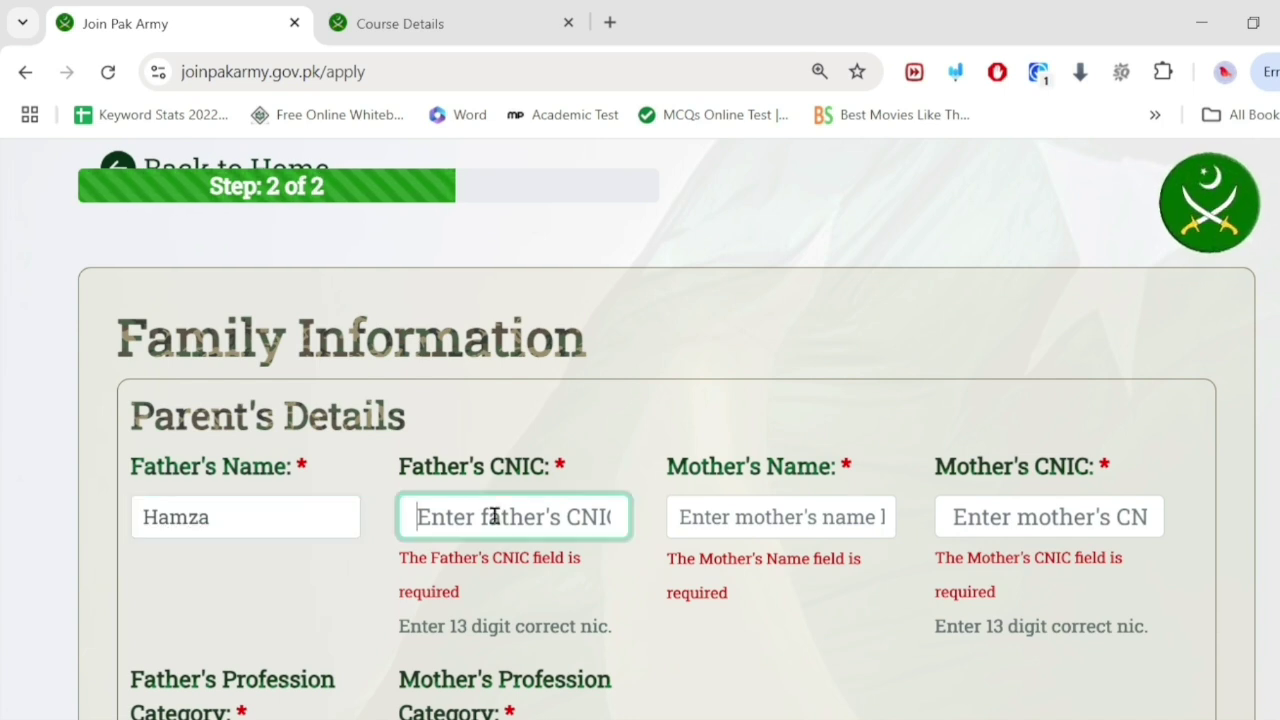
{"action": "type", "text": "0000000000000-0"}
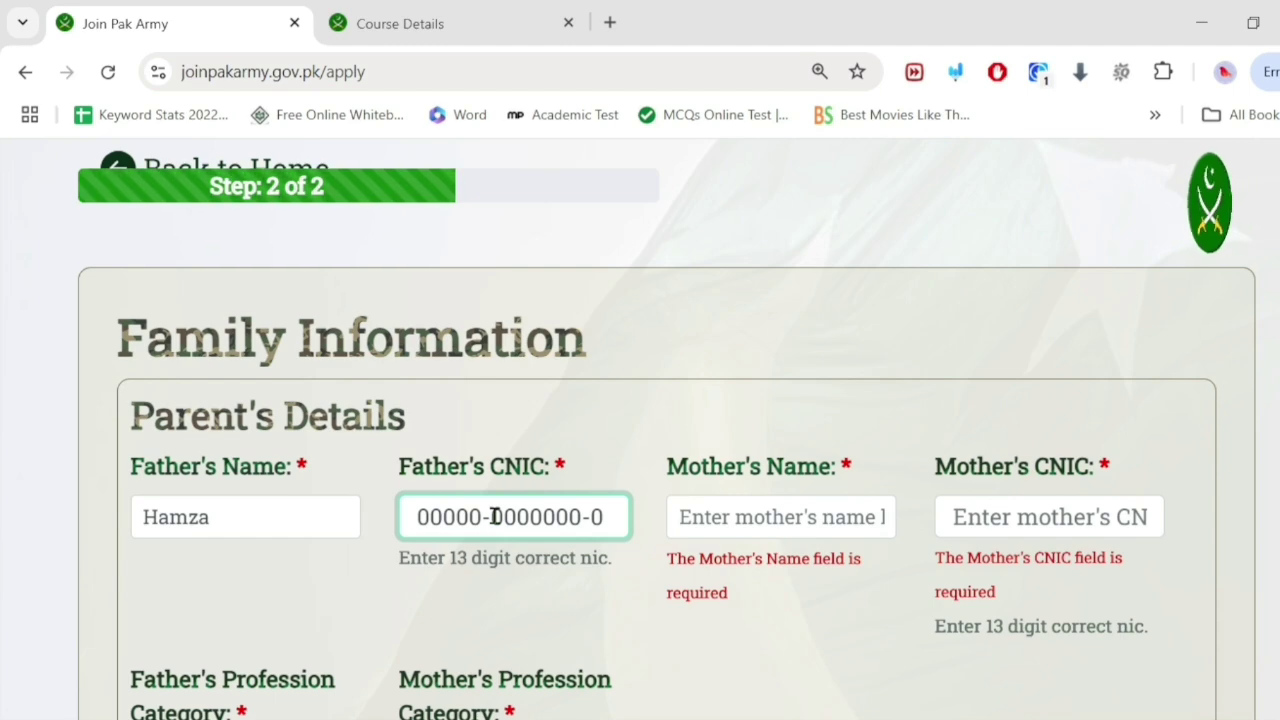
{"action": "key", "text": "BackSpace"}
{"action": "type", "text": "6"}
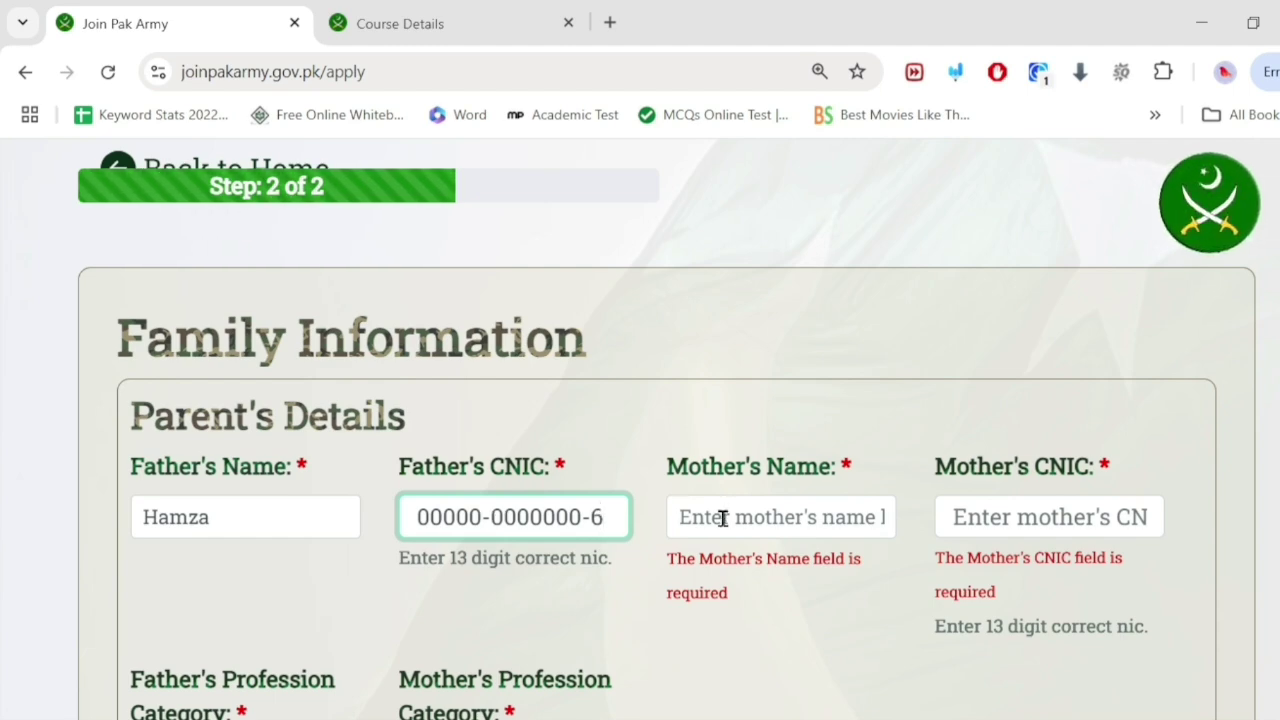
Step: Enter the mother's name and CNIC number
{"action": "left_click", "coordinate": [723, 518]}
{"action": "type", "text": "Alia"}
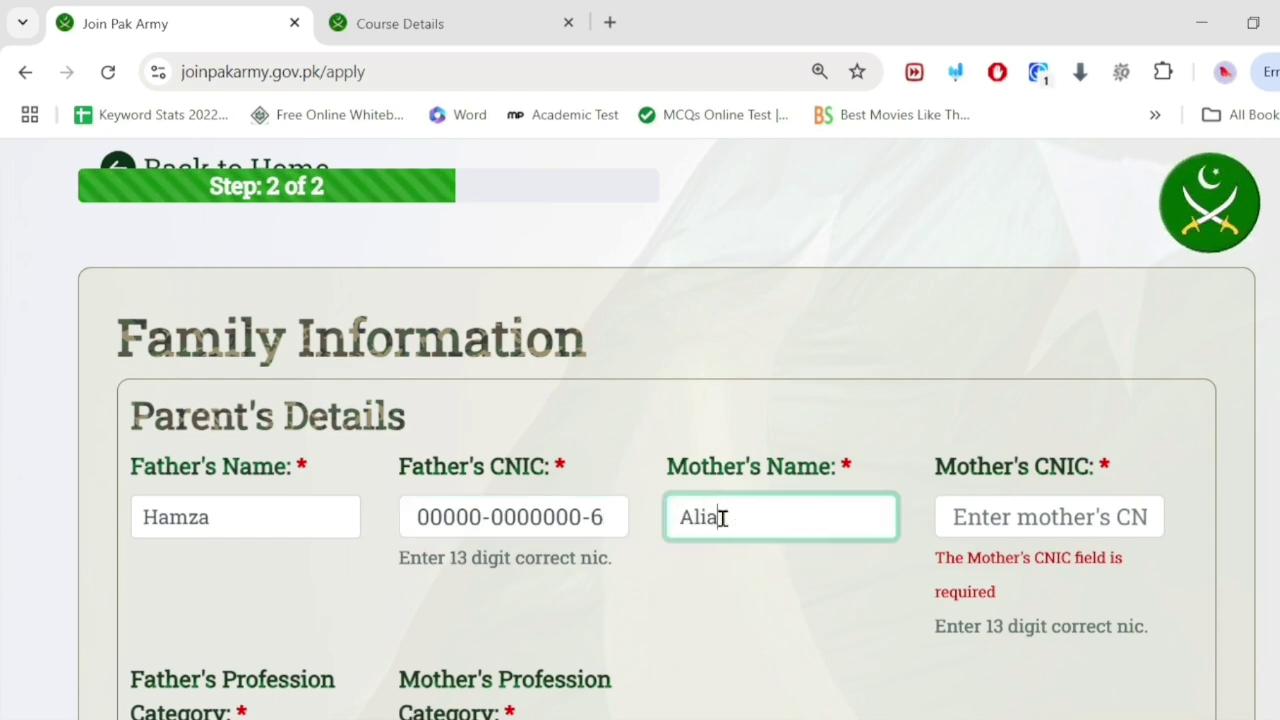
{"action": "left_click", "coordinate": [977, 513]}
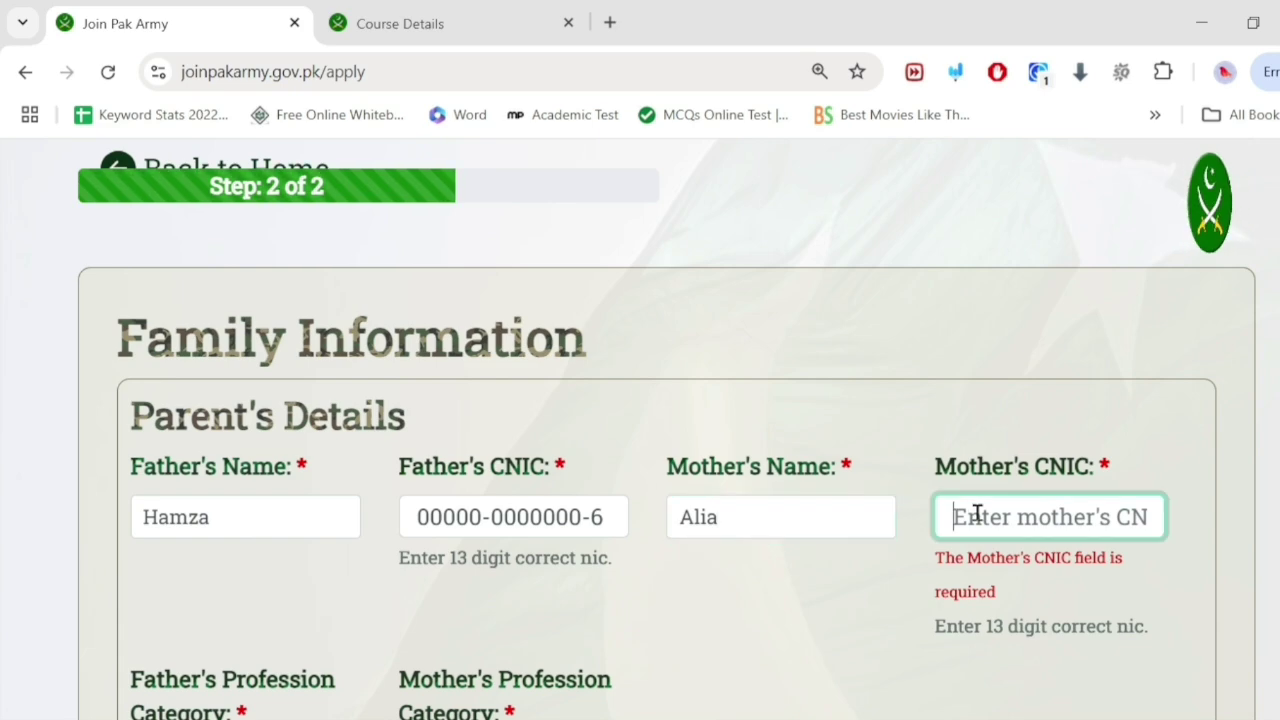
{"action": "type", "text": "00000-0000000-0"}
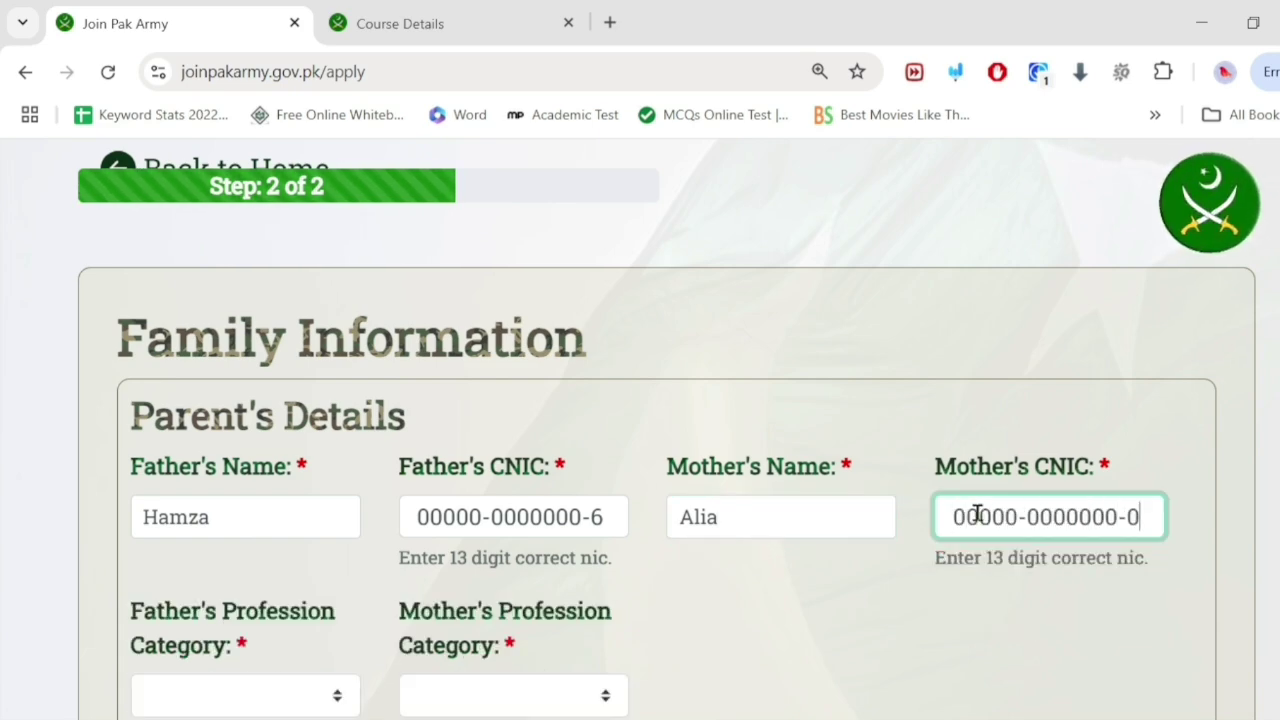
{"action": "key", "text": "BackSpace"}
Step: Finish the mother's CNIC and set the father's profession to Other
{"action": "type", "text": "7"}
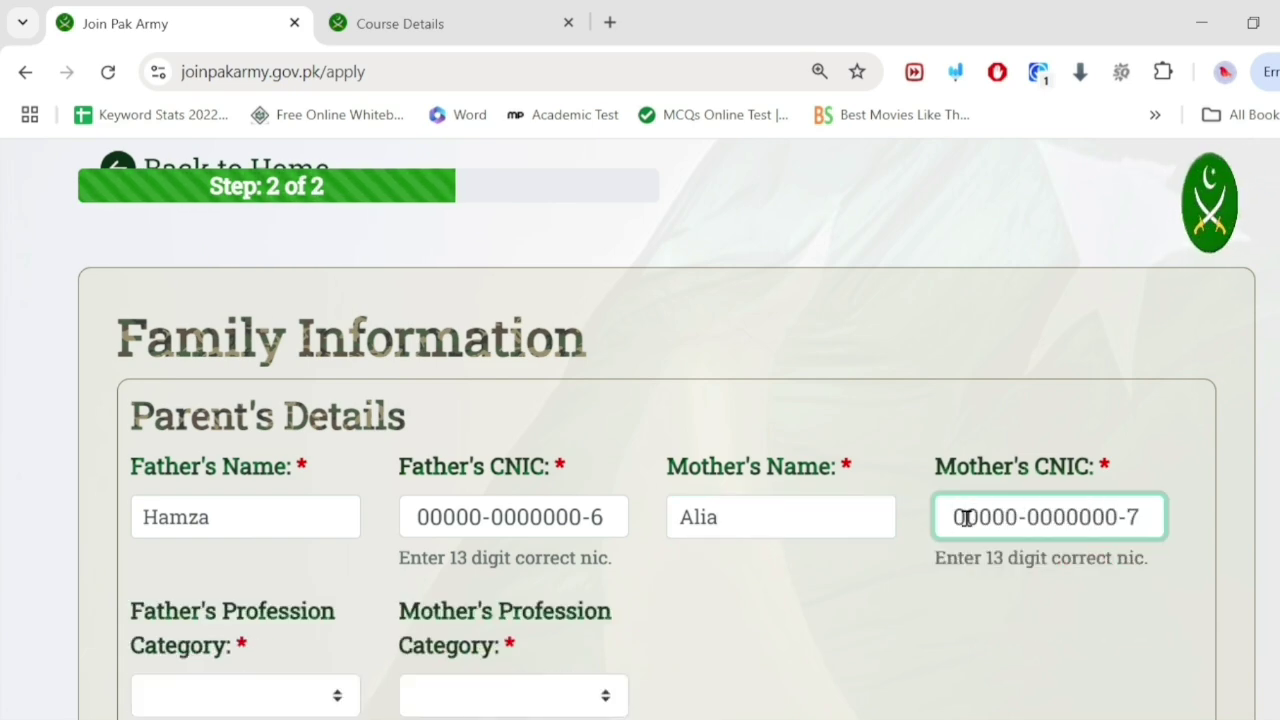
{"action": "scroll", "coordinate": [619, 528], "scroll_direction": "down", "scroll_amount": 2}
{"action": "left_click", "coordinate": [246, 466]}
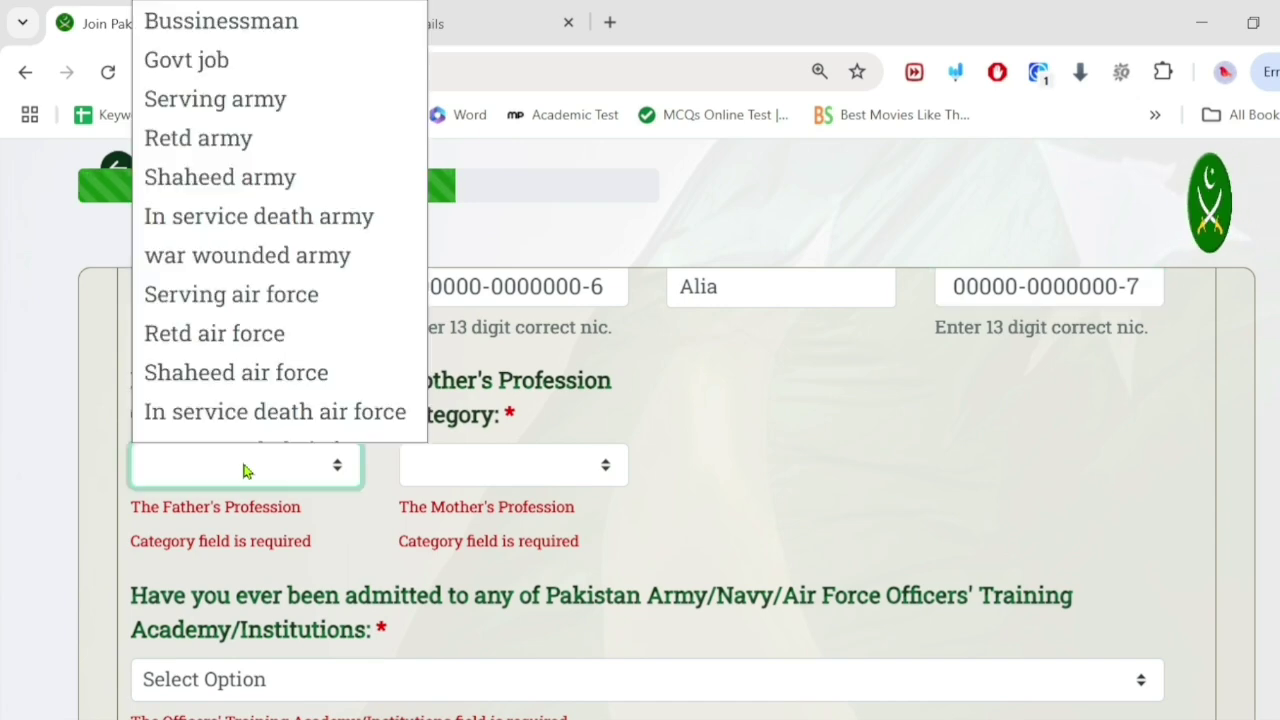
{"action": "scroll", "coordinate": [257, 386], "scroll_direction": "down", "scroll_amount": 1}
{"action": "scroll", "coordinate": [257, 380], "scroll_direction": "up", "scroll_amount": 1}
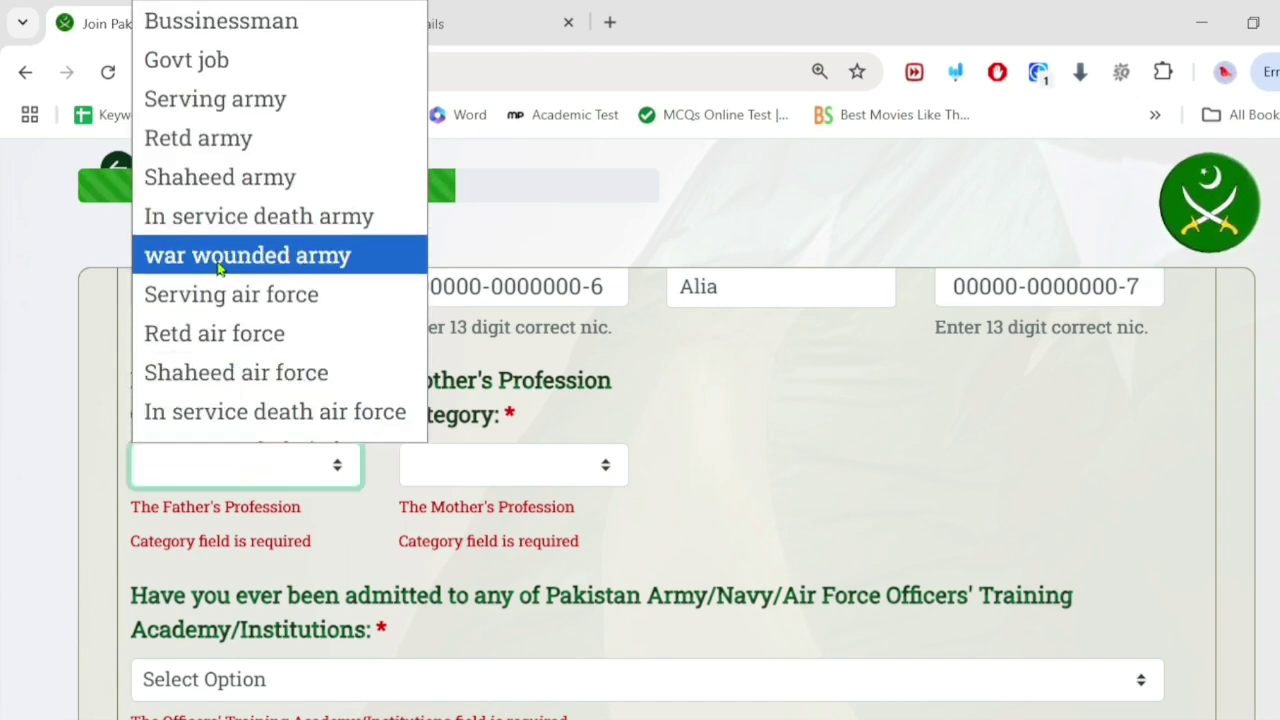
{"action": "scroll", "coordinate": [258, 30], "scroll_direction": "down", "scroll_amount": 5}
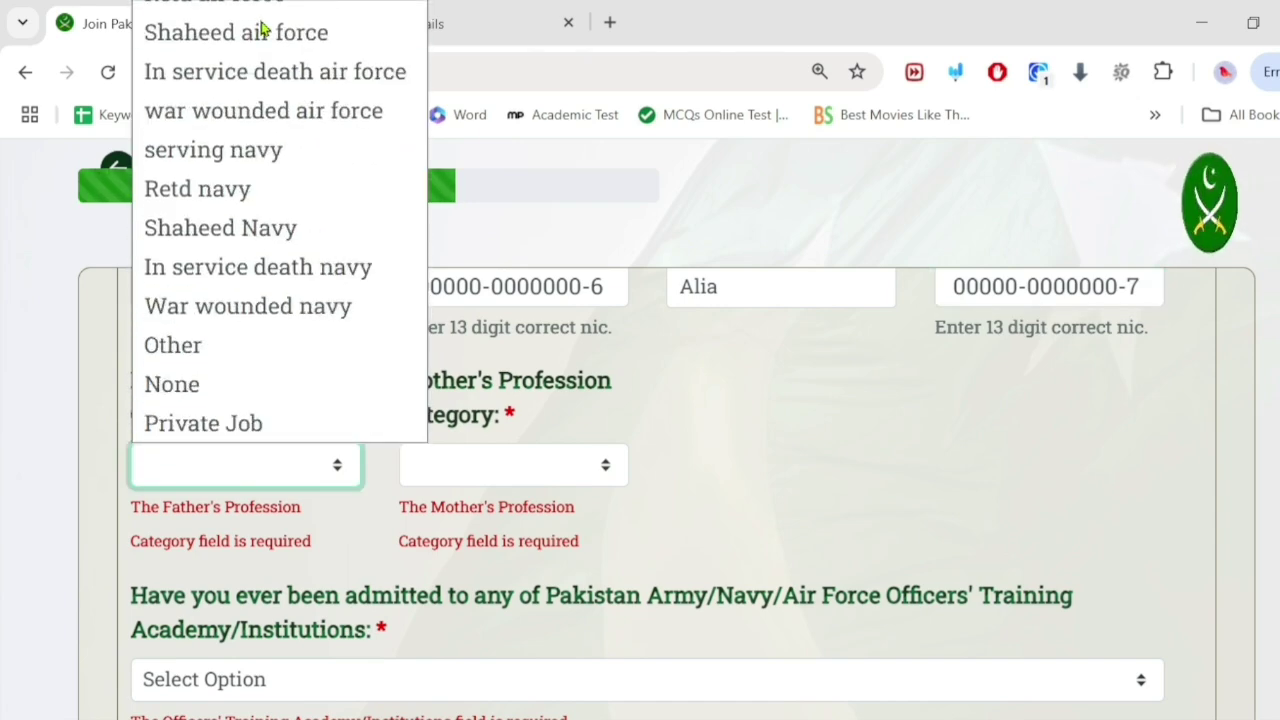
{"action": "left_click", "coordinate": [197, 352]}
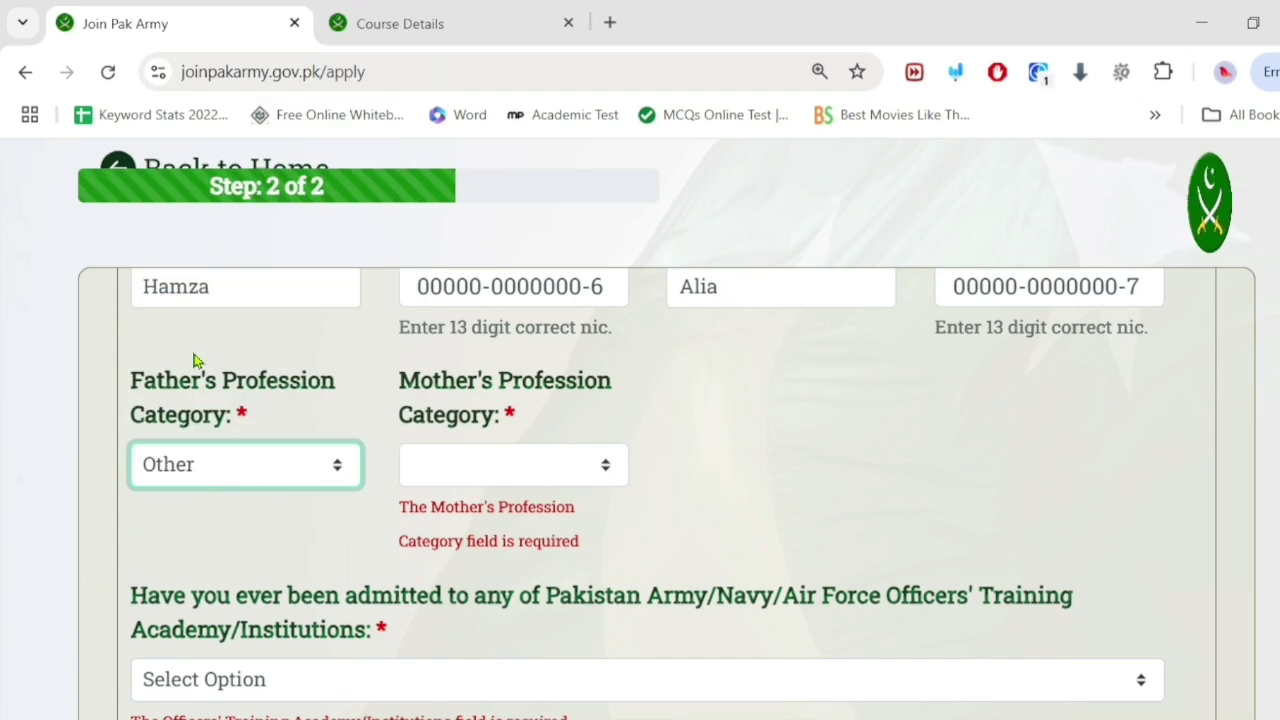
Step: Set the mother's profession to House Wife
{"action": "left_click", "coordinate": [474, 464]}
{"action": "scroll", "coordinate": [465, 352], "scroll_direction": "down", "scroll_amount": 4}
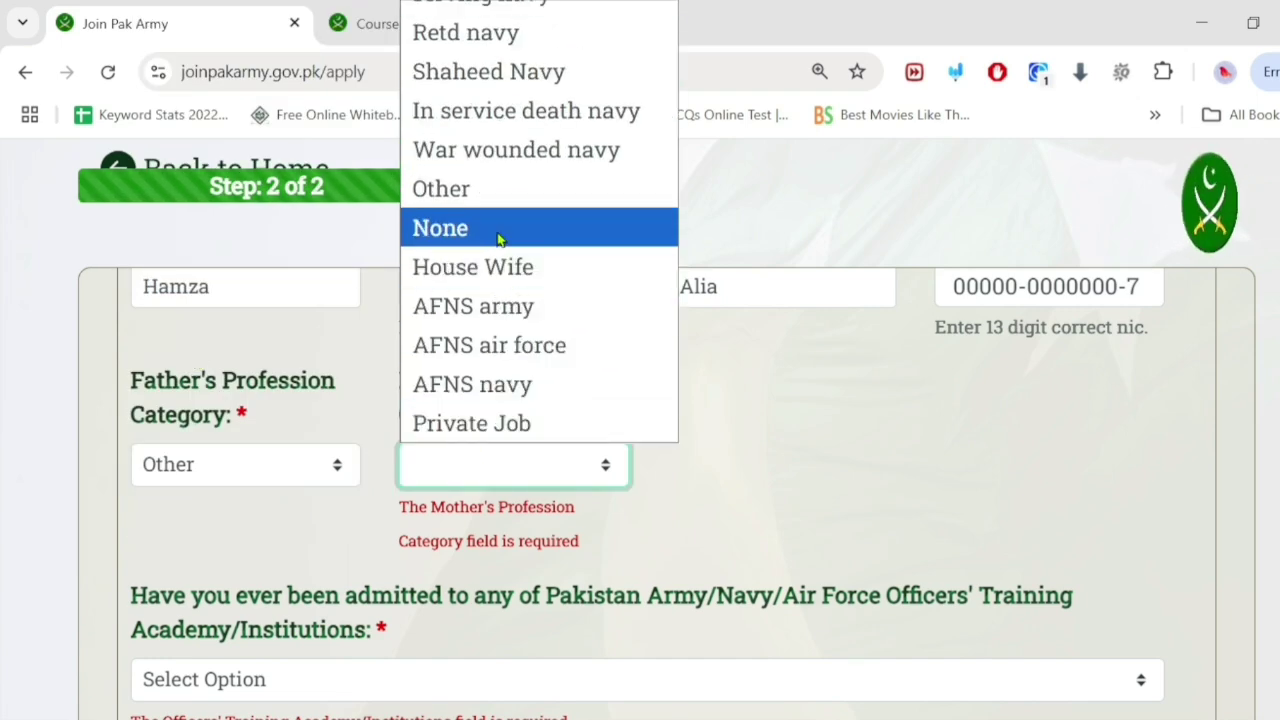
{"action": "left_click", "coordinate": [500, 264]}
{"action": "scroll", "coordinate": [447, 358], "scroll_direction": "down", "scroll_amount": 1}
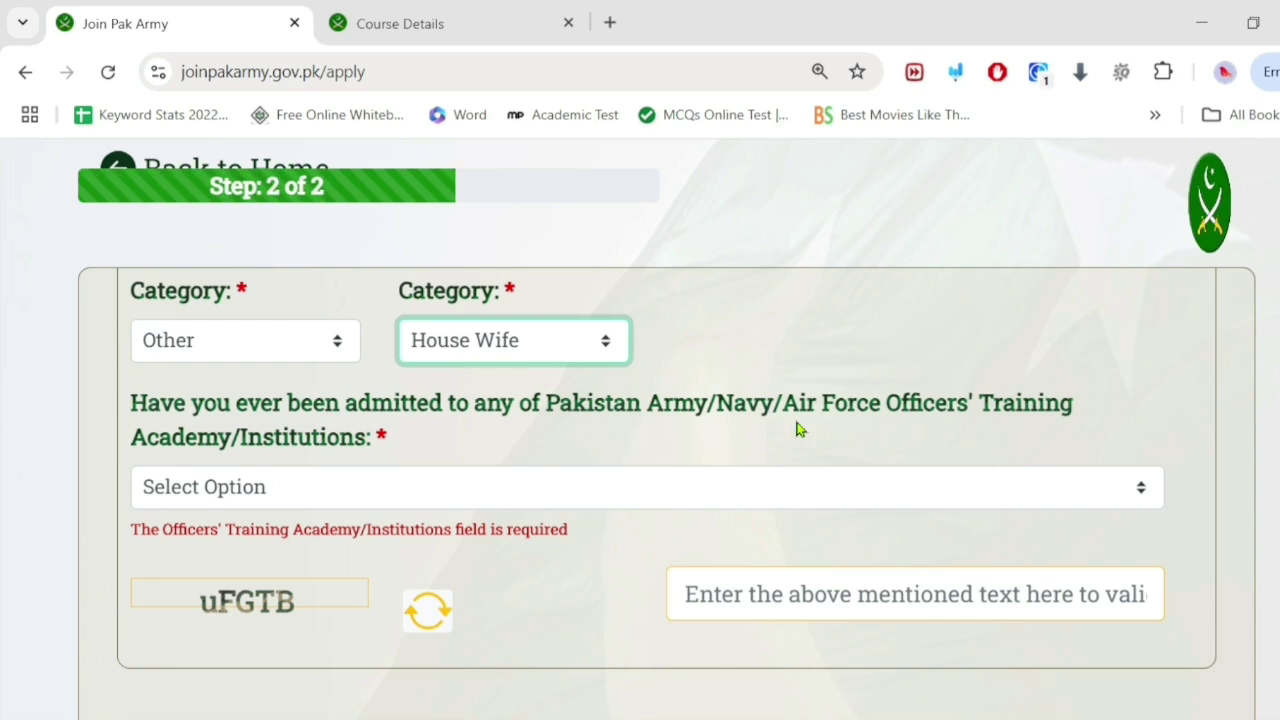
Step: Answer NO to prior admission to an officers' training academy
{"action": "left_click", "coordinate": [380, 486]}
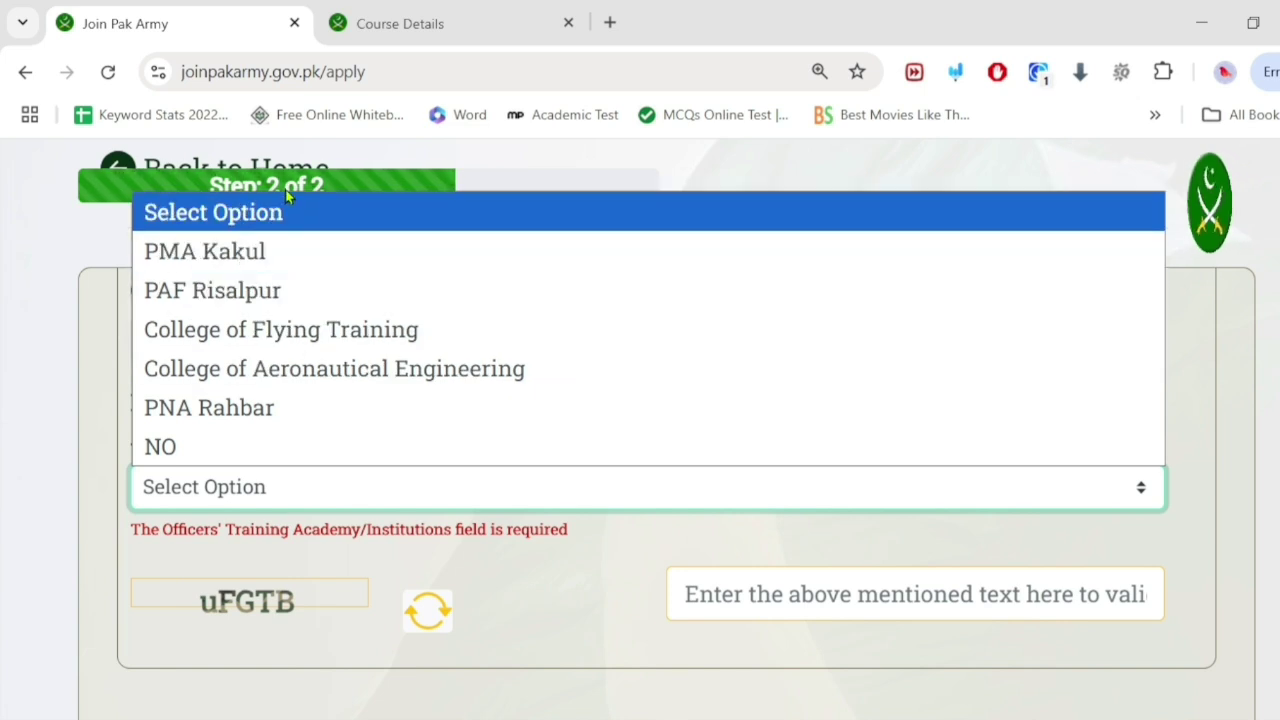
{"action": "left_click", "coordinate": [226, 447]}
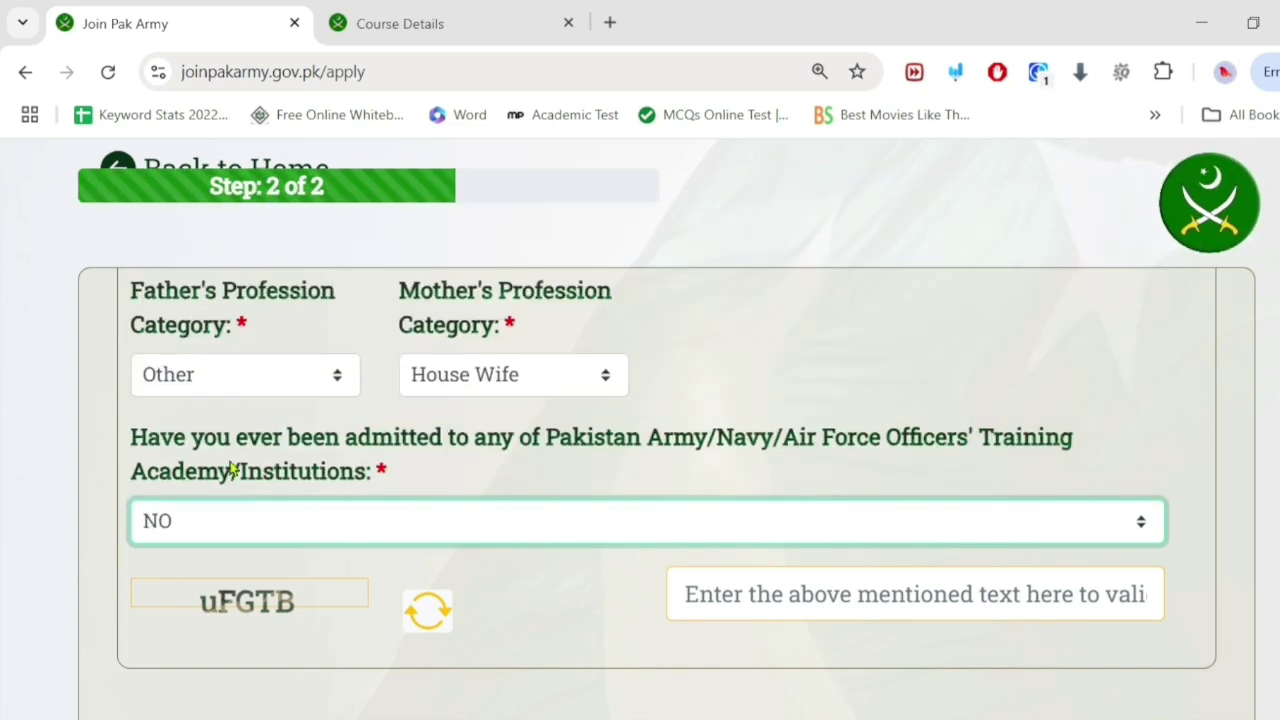
{"action": "scroll", "coordinate": [278, 522], "scroll_direction": "down", "scroll_amount": 1}
{"action": "scroll", "coordinate": [278, 522], "scroll_direction": "down", "scroll_amount": 1}
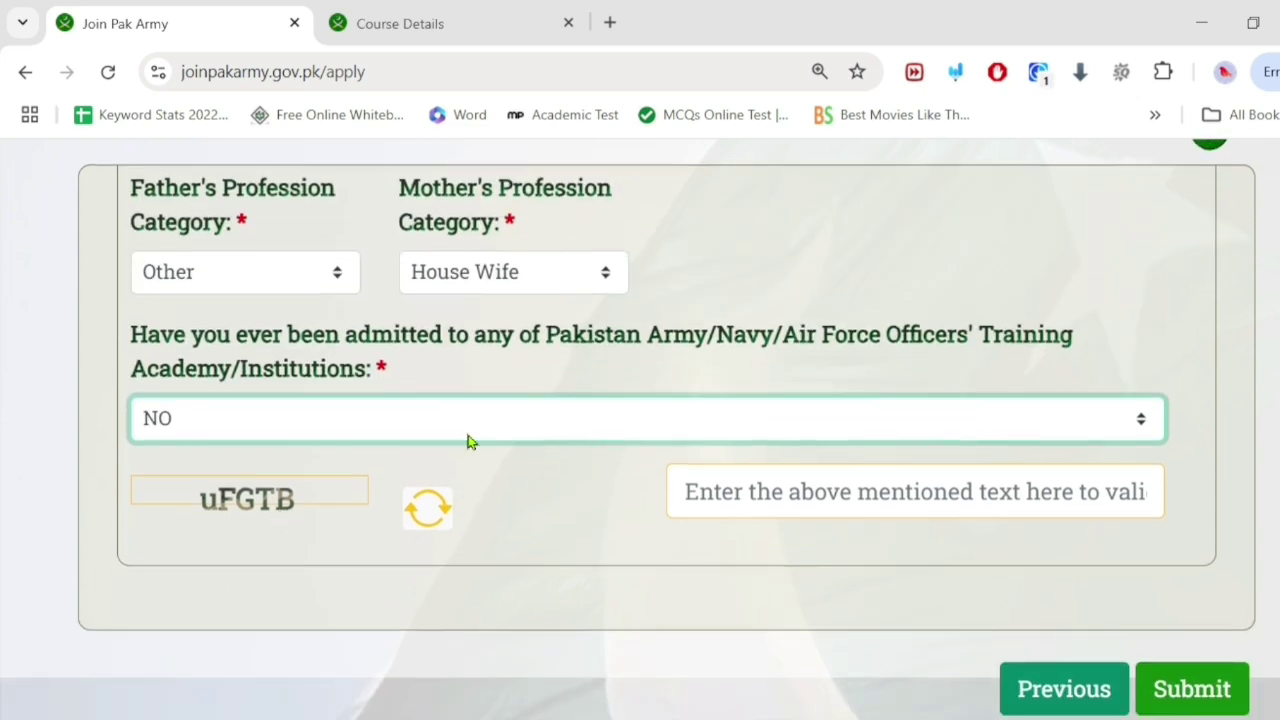
Step: Enter the captcha text, submit the AFNS form and confirm the success dialog
{"action": "left_click", "coordinate": [770, 495]}
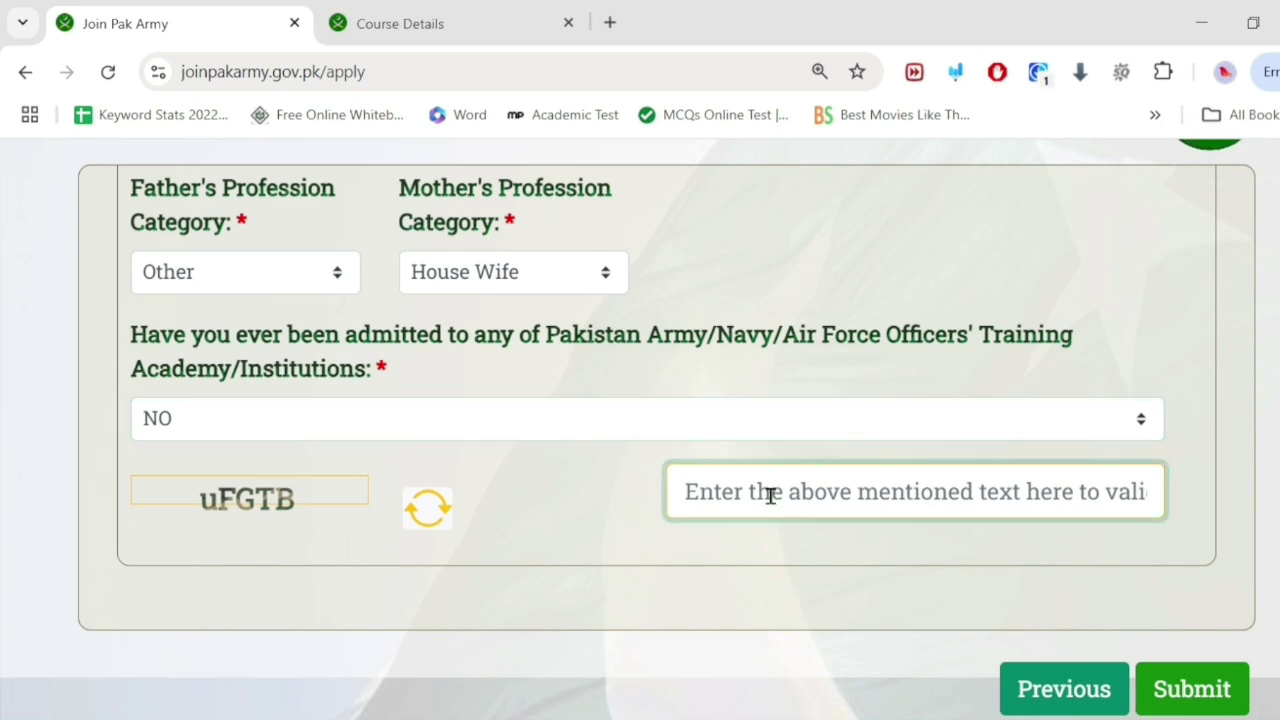
{"action": "type", "text": "uF"}
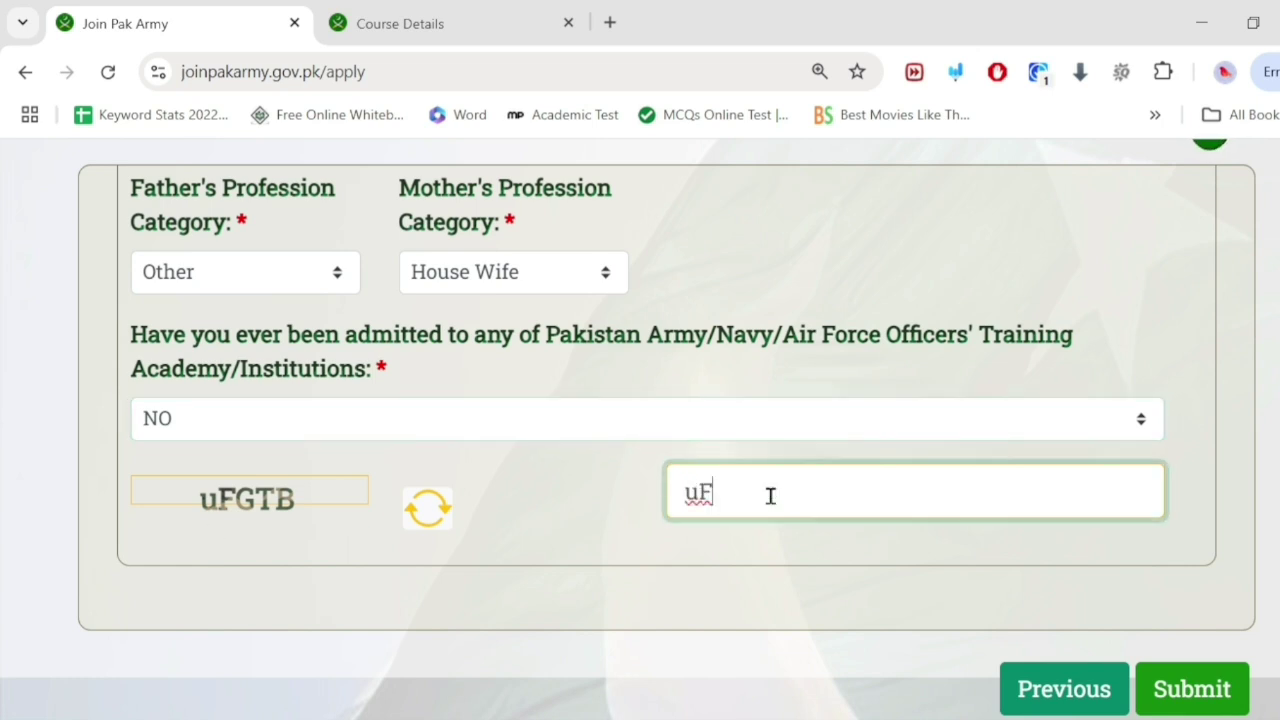
{"action": "type", "text": "GTB"}
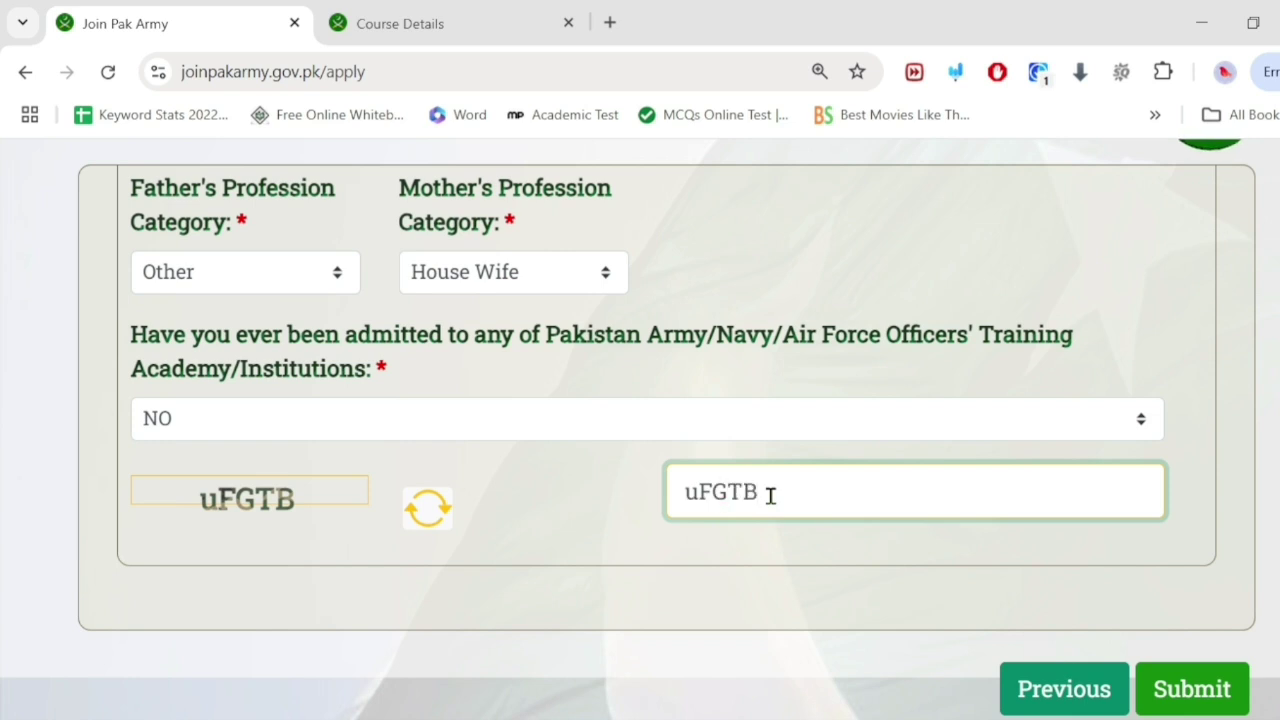
{"action": "left_click", "coordinate": [1198, 696]}
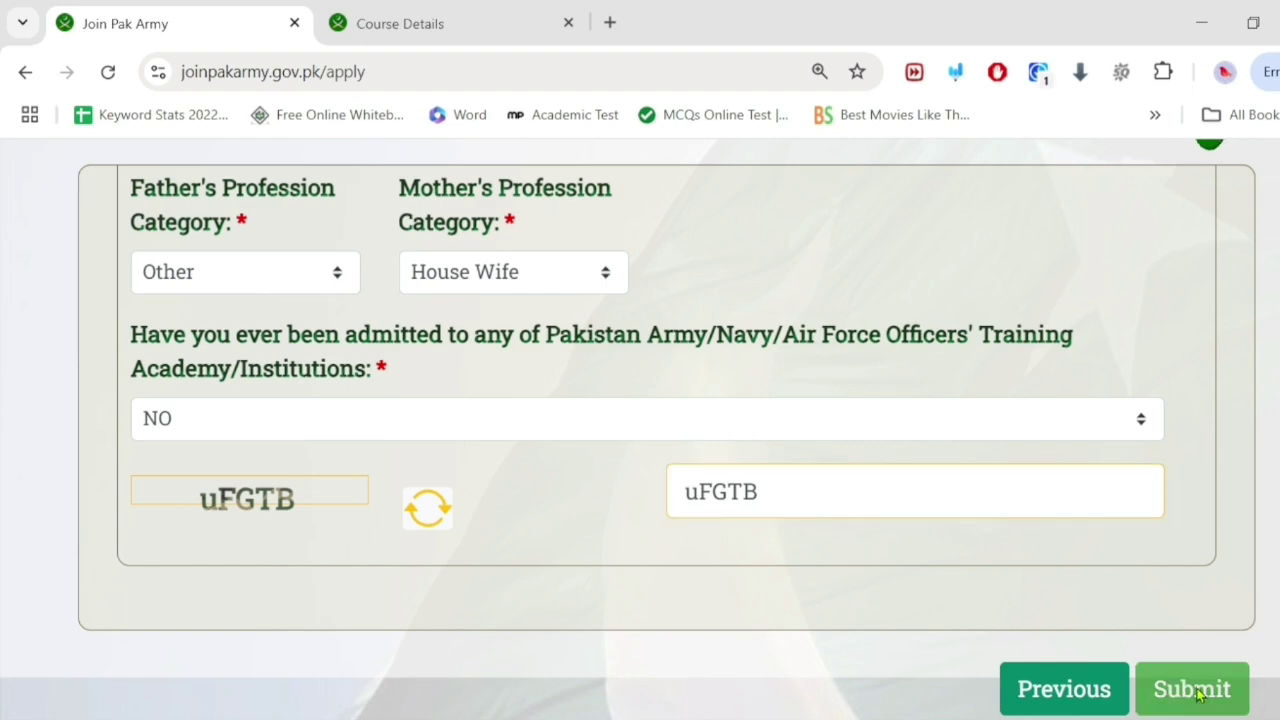
{"action": "scroll", "coordinate": [811, 608], "scroll_direction": "up", "scroll_amount": 2}
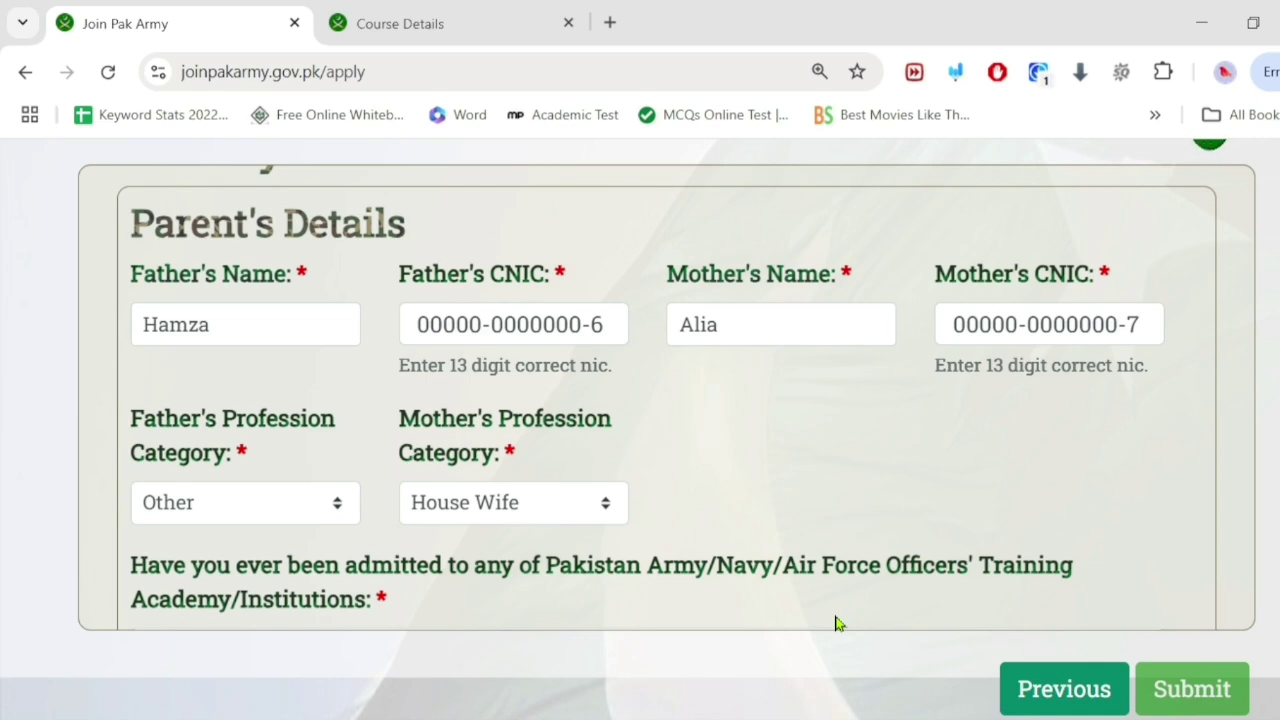
{"action": "left_click", "coordinate": [1192, 689]}
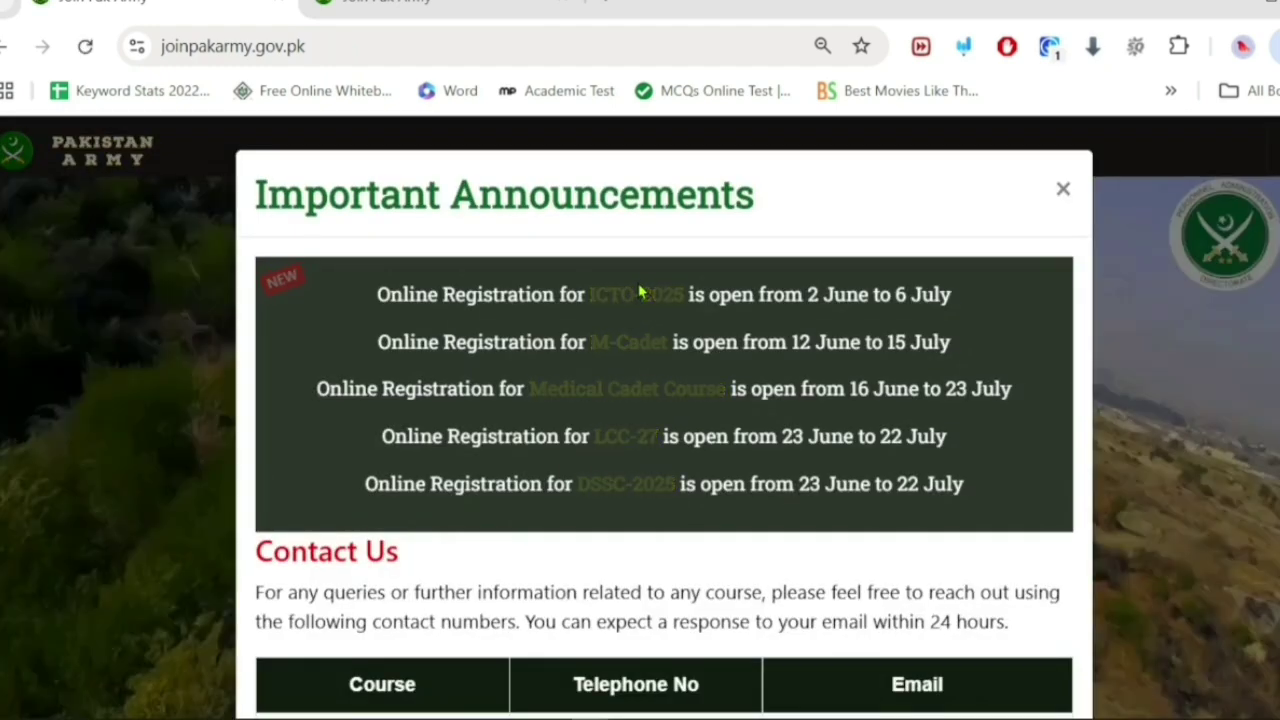
Step: Close the announcements and page the course carousel to the Armed Forces Nursing Services 2025 card
{"action": "left_click", "coordinate": [1064, 192]}
{"action": "scroll", "coordinate": [692, 490], "scroll_direction": "down", "scroll_amount": 3}
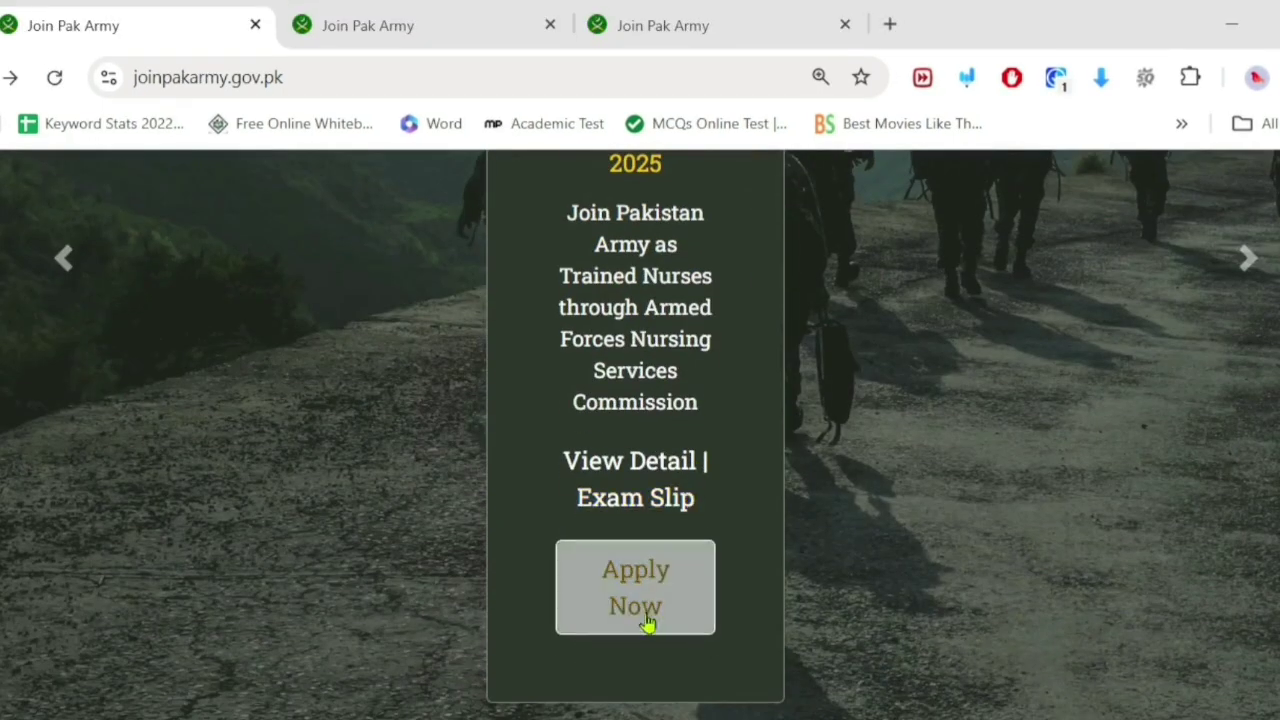
{"action": "scroll", "coordinate": [568, 540], "scroll_direction": "up", "scroll_amount": 5}
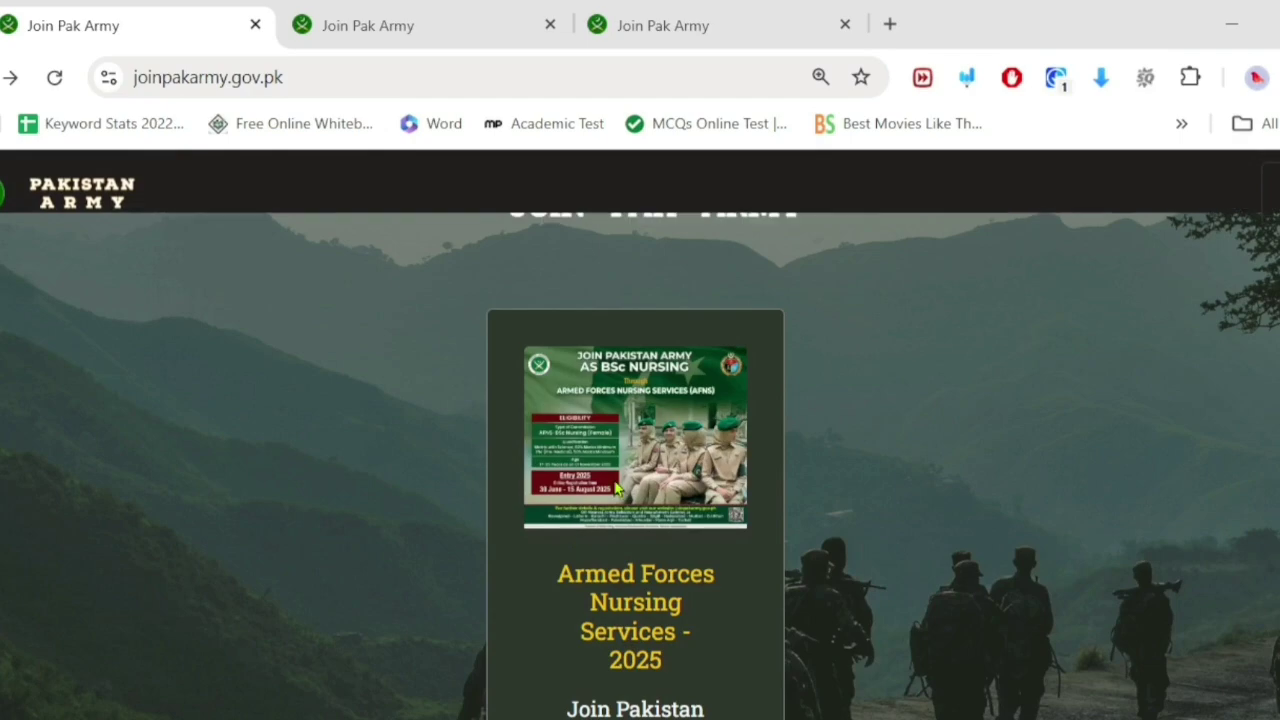
{"action": "scroll", "coordinate": [614, 486], "scroll_direction": "down", "scroll_amount": 2}
{"action": "scroll", "coordinate": [640, 560], "scroll_direction": "up", "scroll_amount": 2}
{"action": "scroll", "coordinate": [705, 555], "scroll_direction": "down", "scroll_amount": 5}
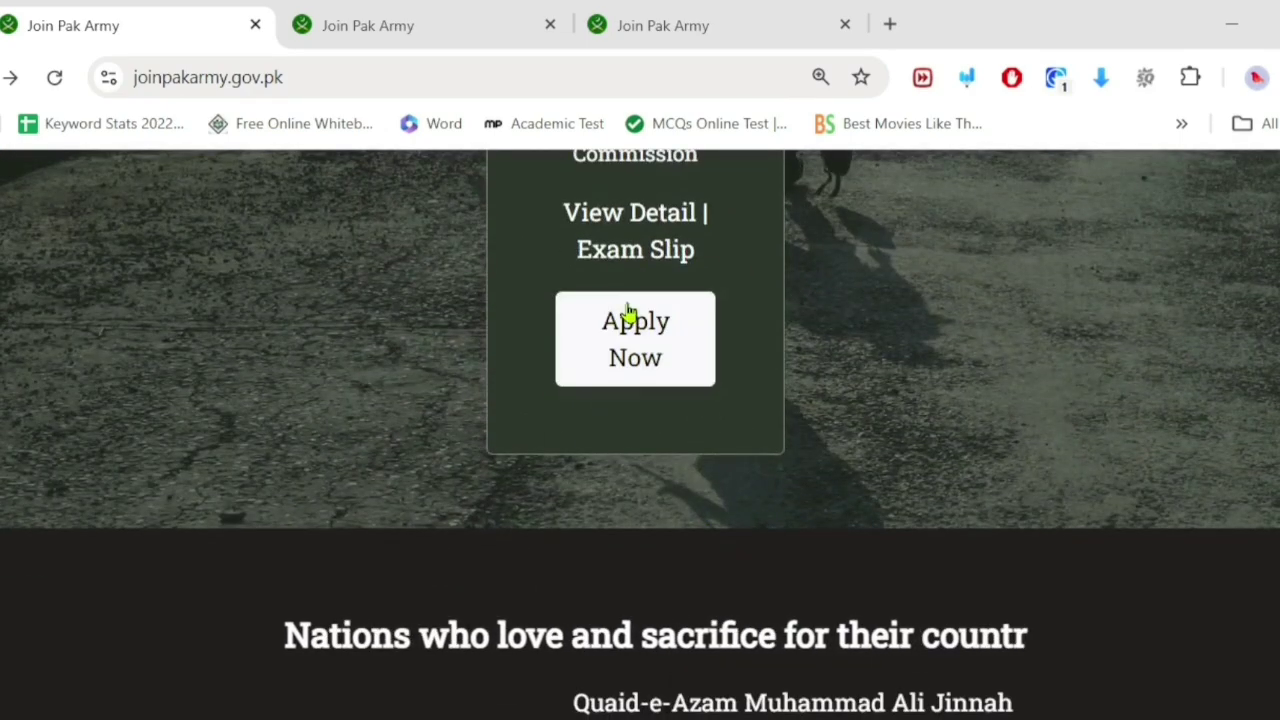
{"action": "scroll", "coordinate": [690, 345], "scroll_direction": "up", "scroll_amount": 3}
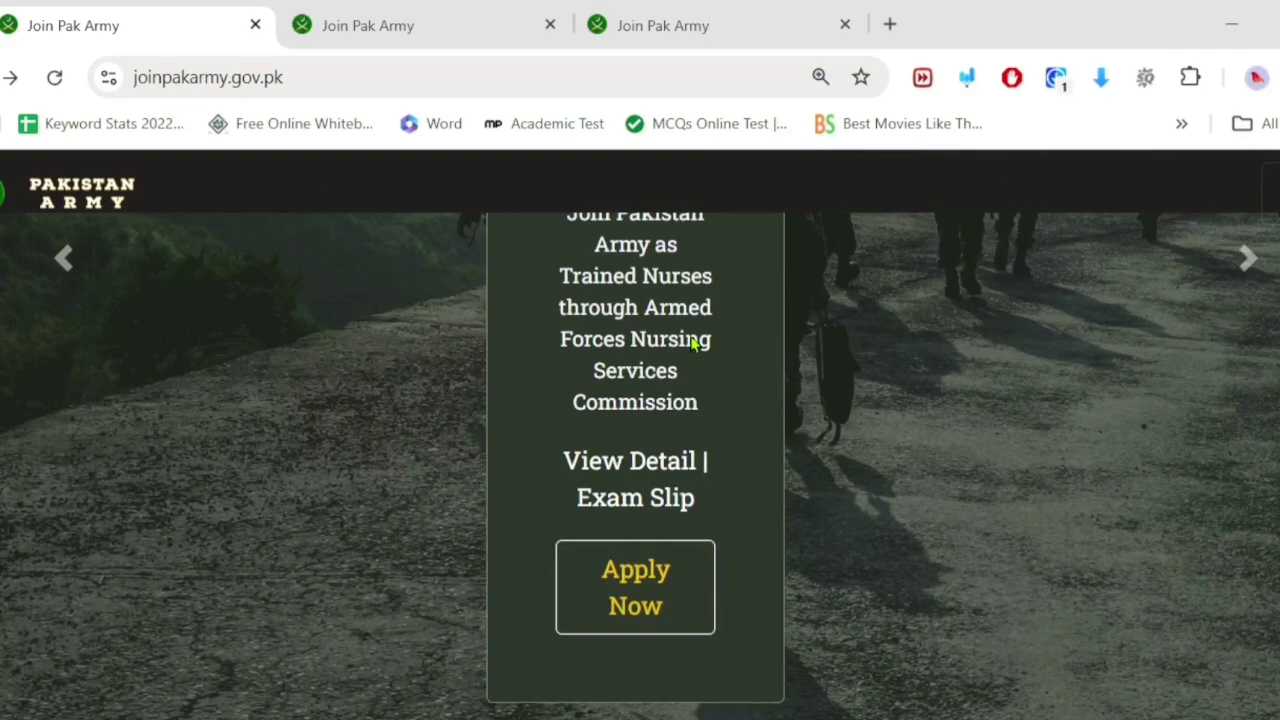
{"action": "left_click", "coordinate": [1232, 262]}
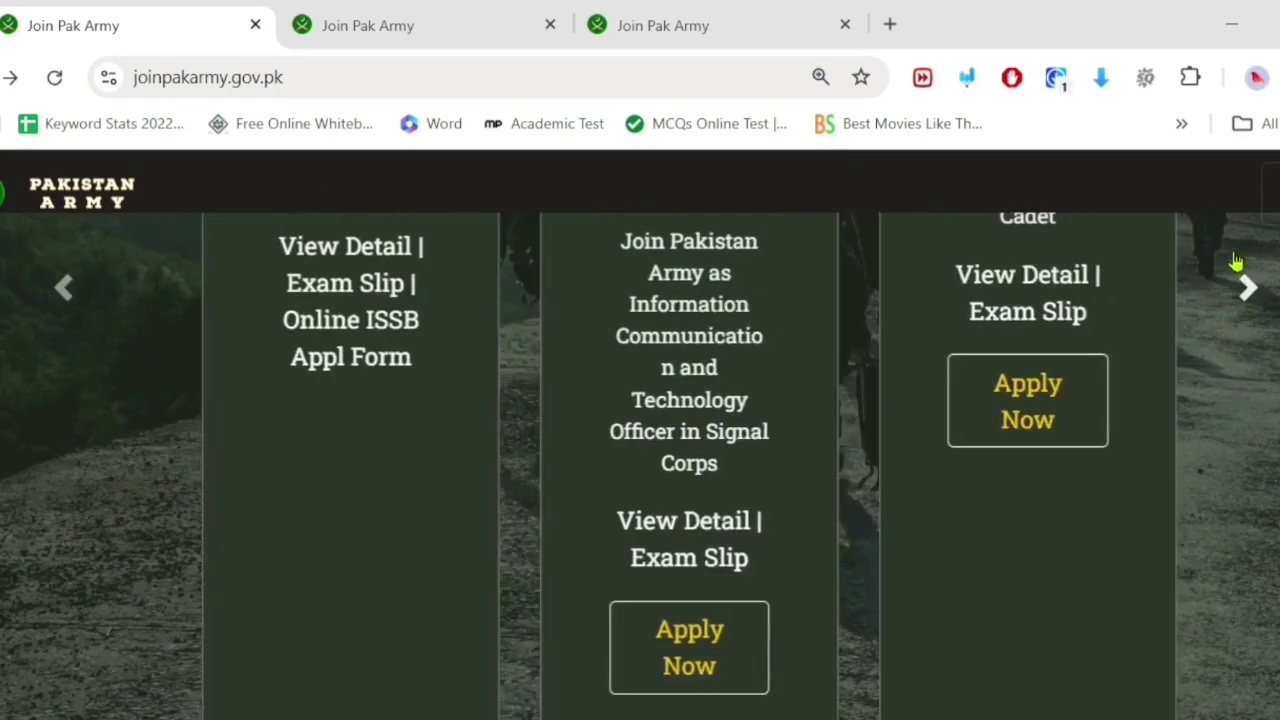
{"action": "left_click", "coordinate": [1260, 290]}
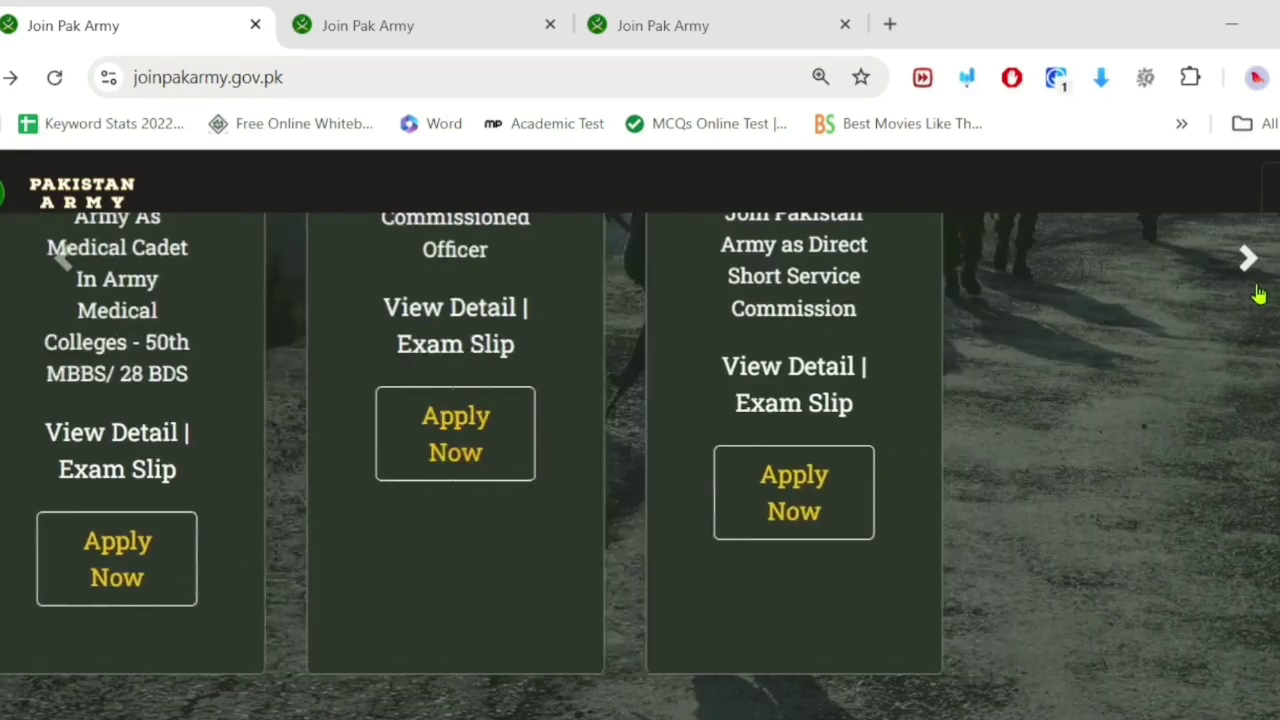
{"action": "left_click", "coordinate": [1258, 293]}
{"action": "scroll", "coordinate": [554, 517], "scroll_direction": "up", "scroll_amount": 5}
{"action": "scroll", "coordinate": [575, 502], "scroll_direction": "down", "scroll_amount": 5}
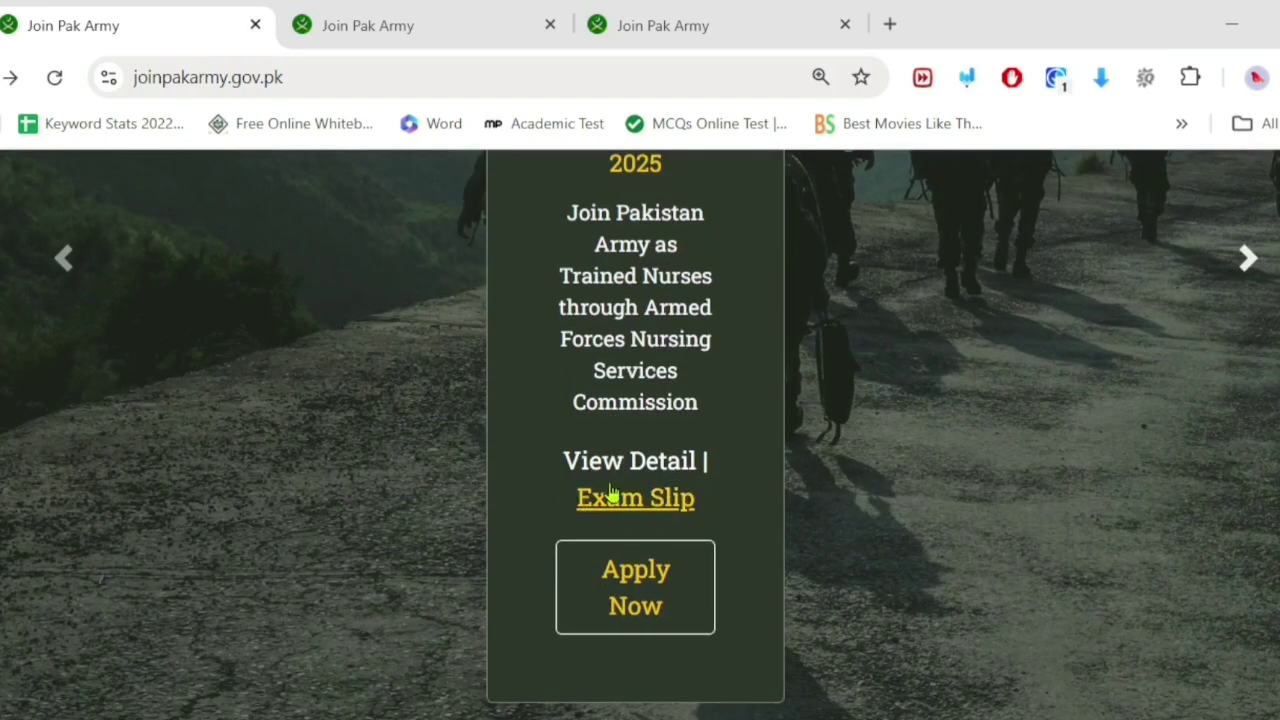
Step: Open the nursing course's Check Exam Slip page and review its CNIC form
{"action": "left_click", "coordinate": [612, 493]}
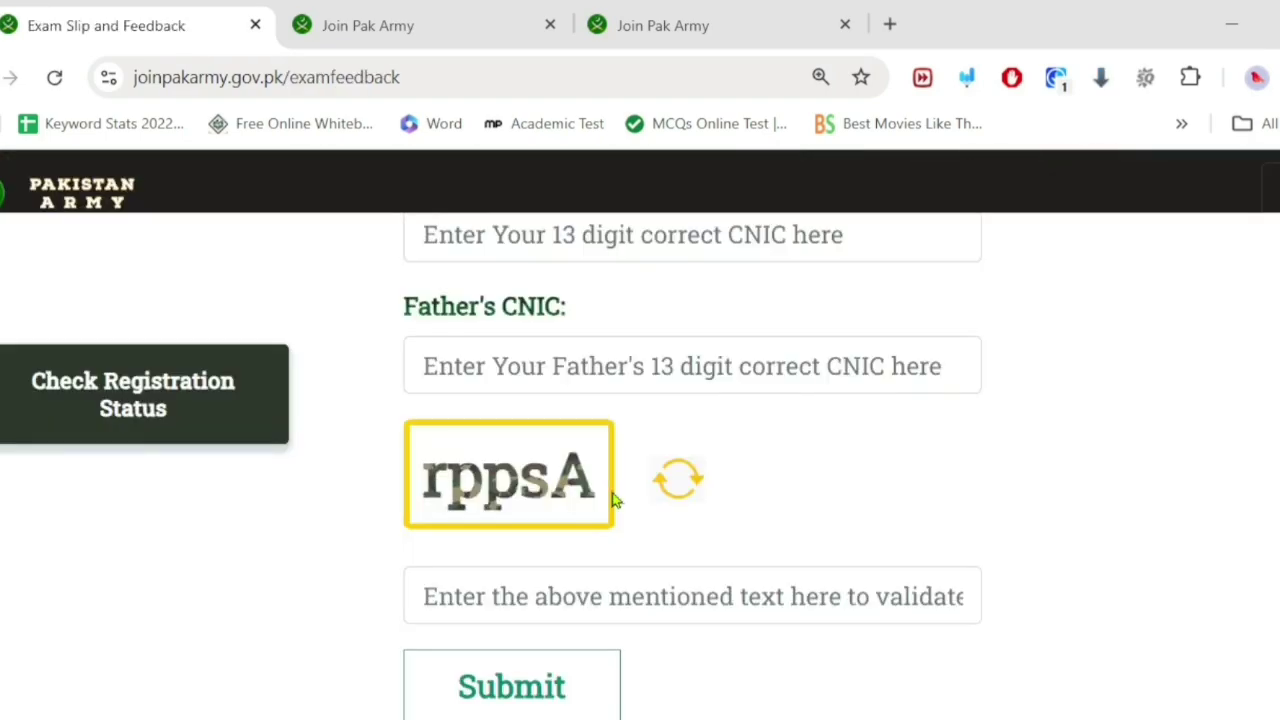
{"action": "scroll", "coordinate": [614, 500], "scroll_direction": "up", "scroll_amount": 5}
{"action": "scroll", "coordinate": [580, 580], "scroll_direction": "down", "scroll_amount": 3}
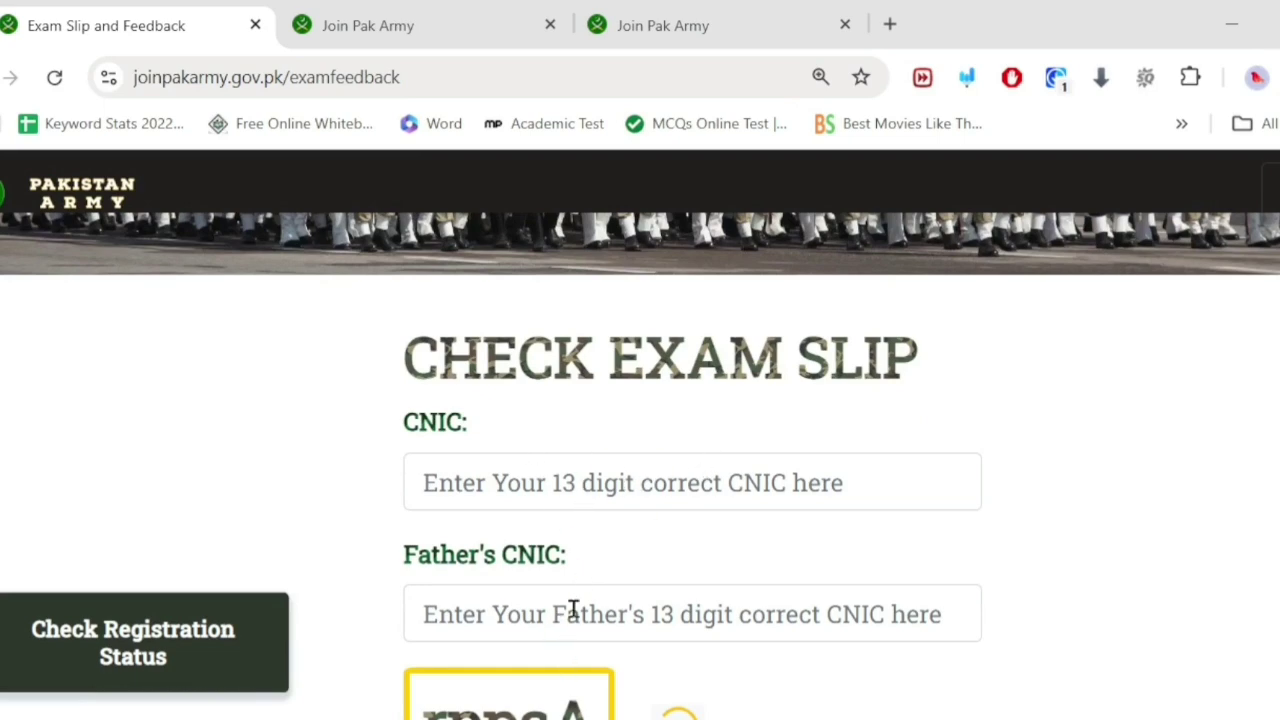
{"action": "scroll", "coordinate": [574, 610], "scroll_direction": "down", "scroll_amount": 2}
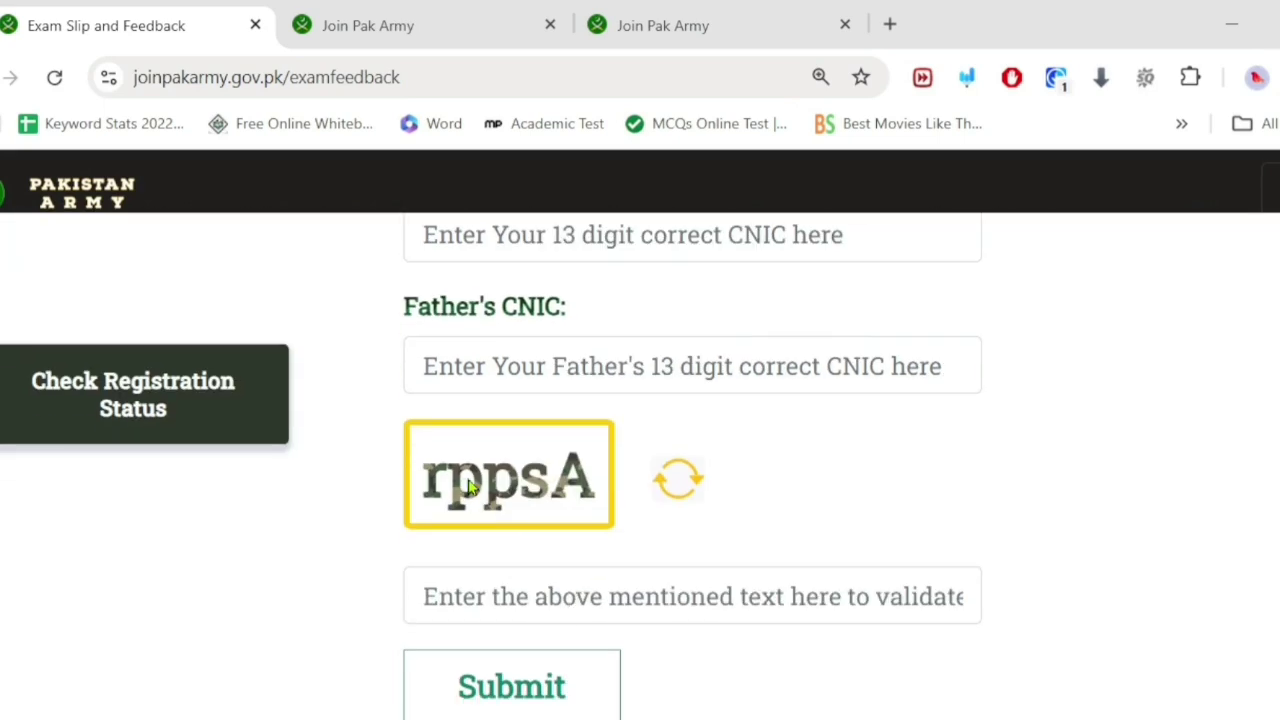
{"action": "scroll", "coordinate": [505, 437], "scroll_direction": "up", "scroll_amount": 4}
{"action": "scroll", "coordinate": [495, 680], "scroll_direction": "down", "scroll_amount": 2}
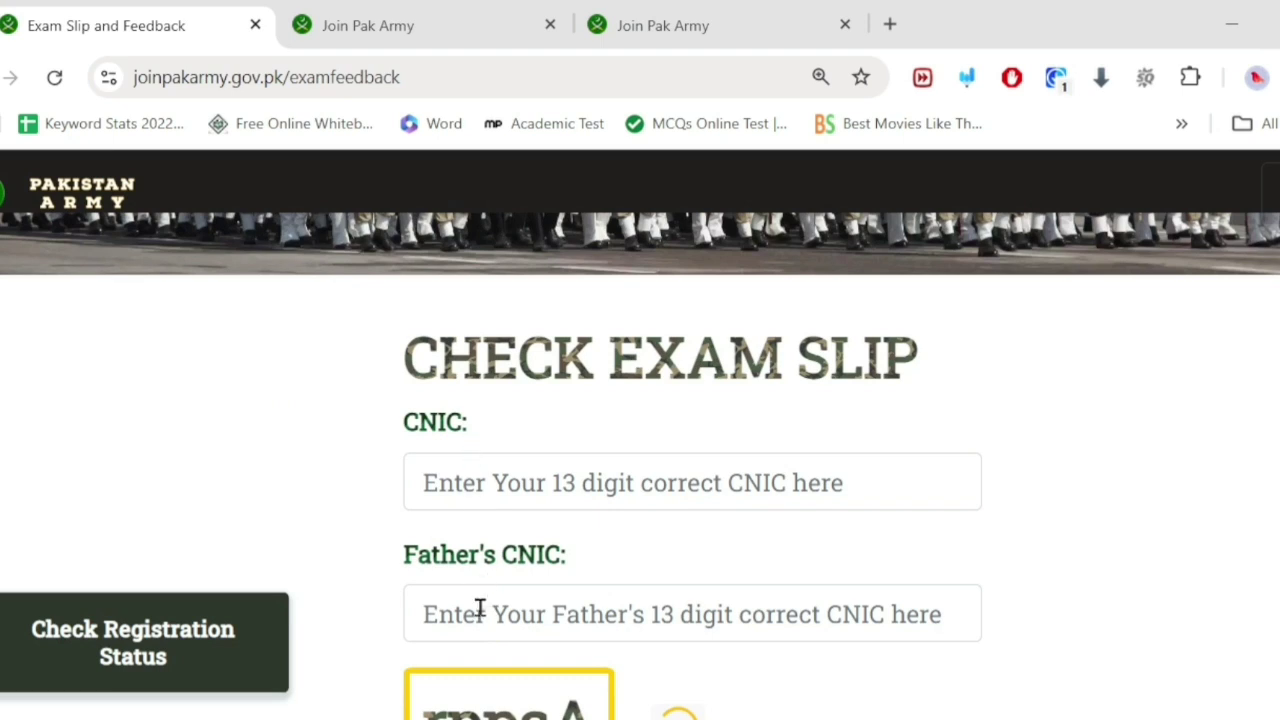
{"action": "scroll", "coordinate": [480, 600], "scroll_direction": "down", "scroll_amount": 2}
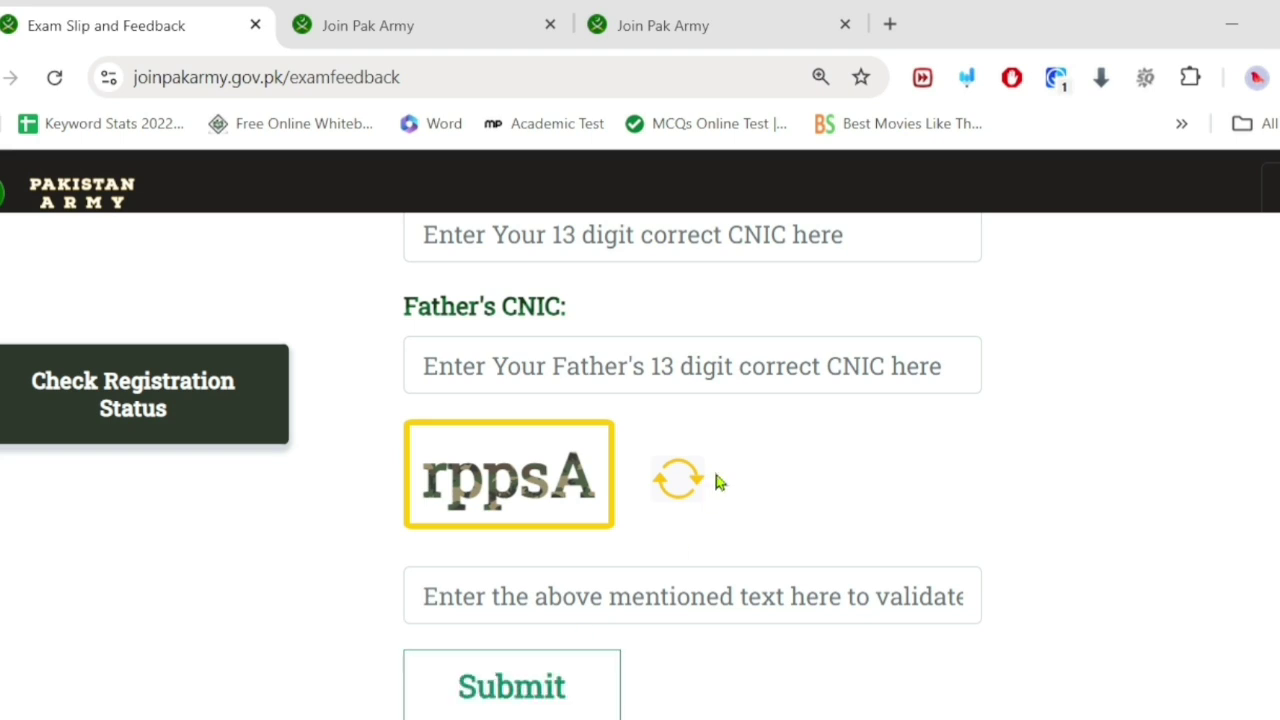
{"action": "scroll", "coordinate": [714, 480], "scroll_direction": "up", "scroll_amount": 3}
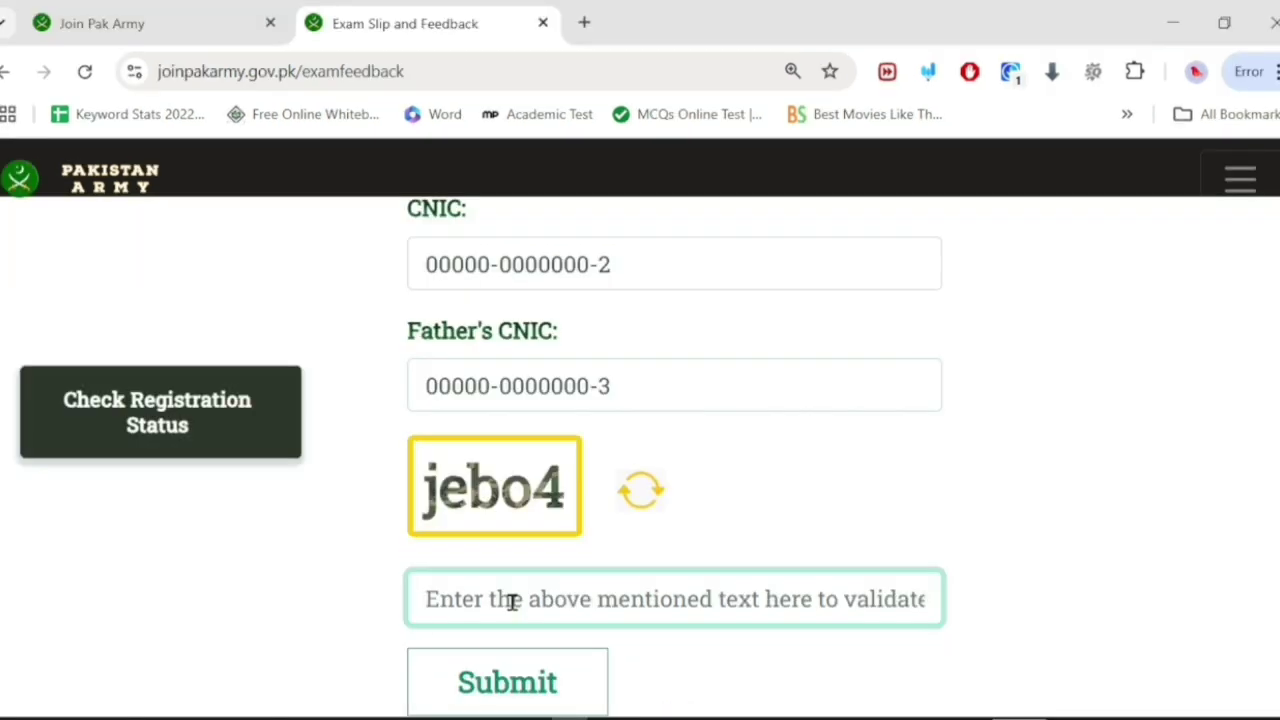
Step: Submit the exam slip check with the captcha and acknowledge the STATUS PENDING popup
{"action": "type", "text": "jebo"}
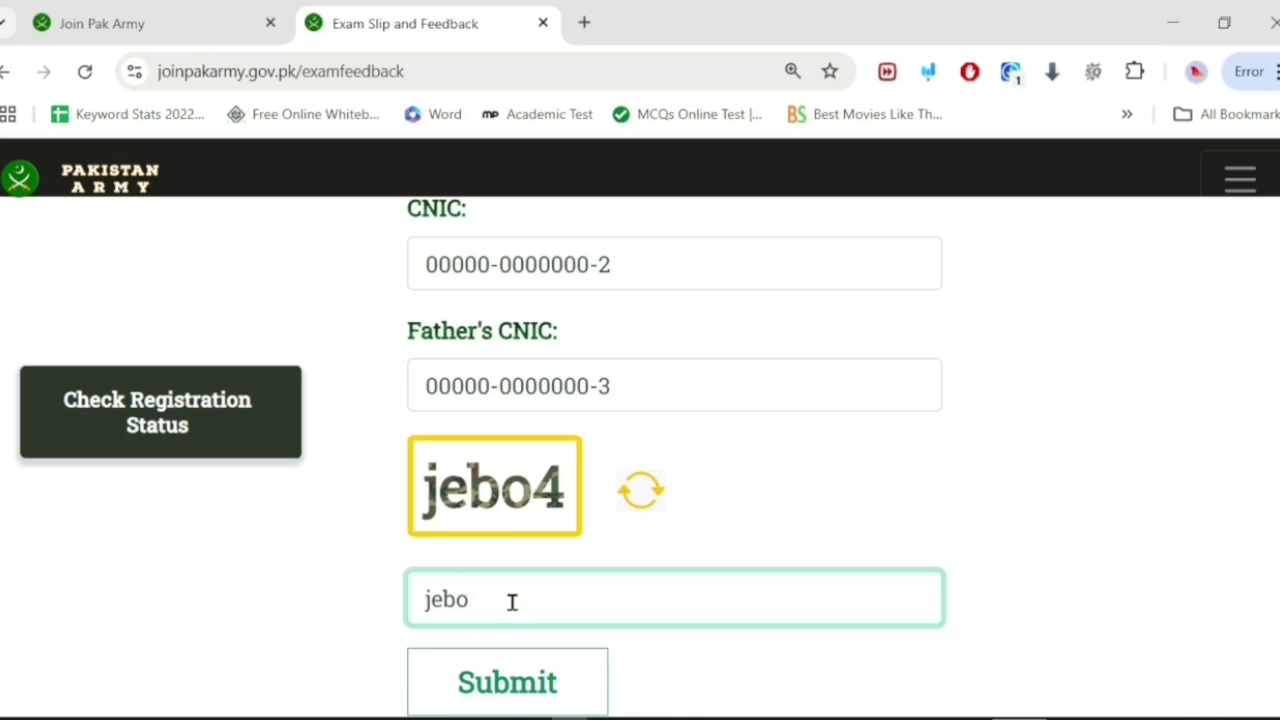
{"action": "type", "text": "4"}
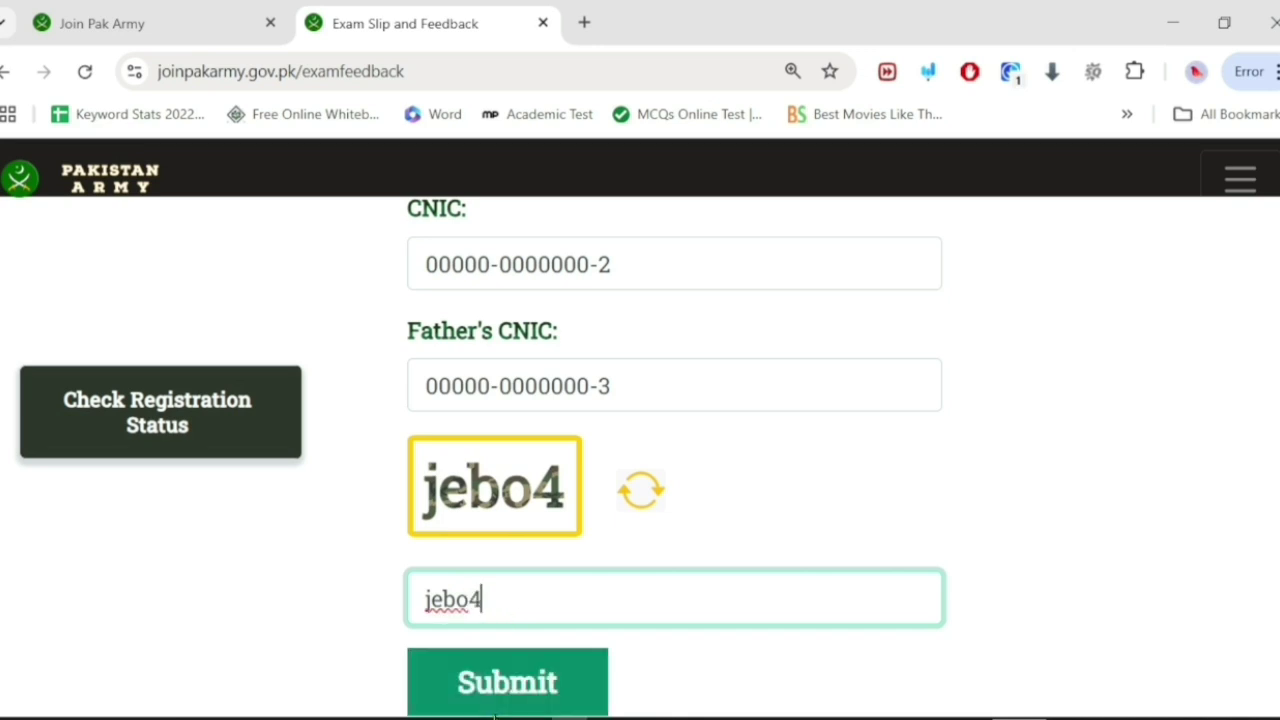
{"action": "left_click", "coordinate": [490, 700]}
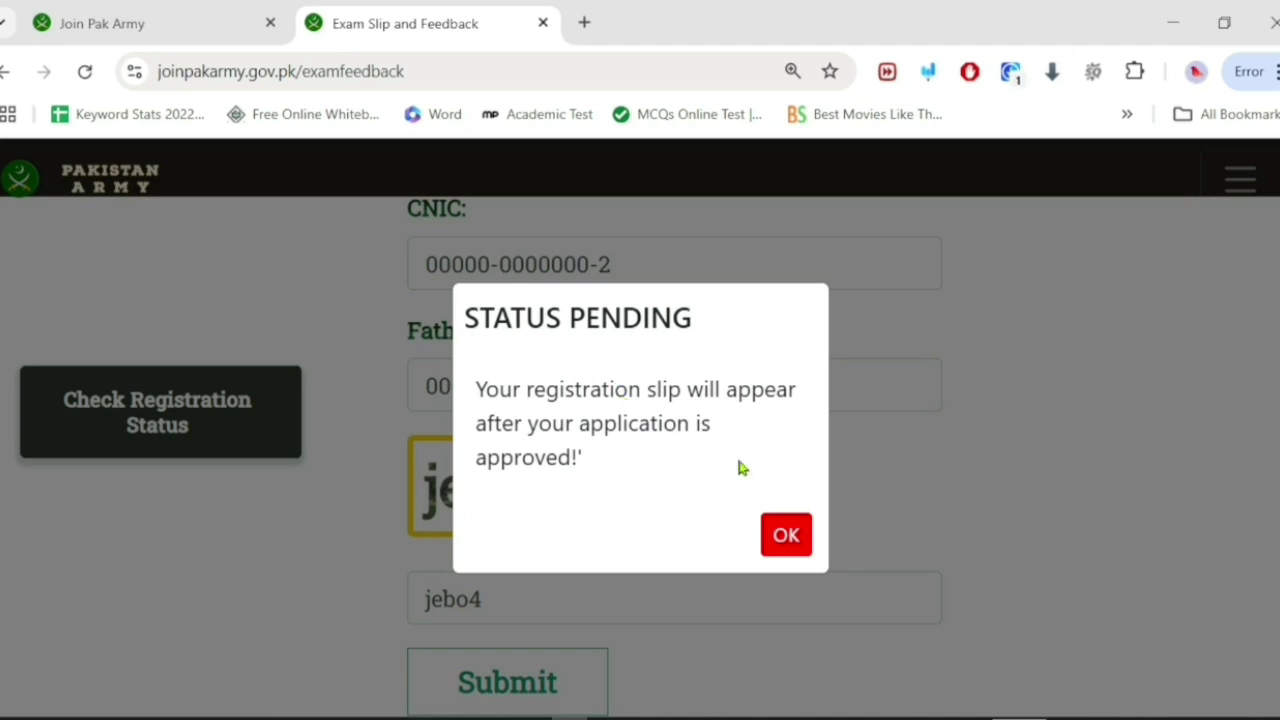
{"action": "left_click", "coordinate": [790, 540]}
{"action": "scroll", "coordinate": [585, 362], "scroll_direction": "up", "scroll_amount": 5}
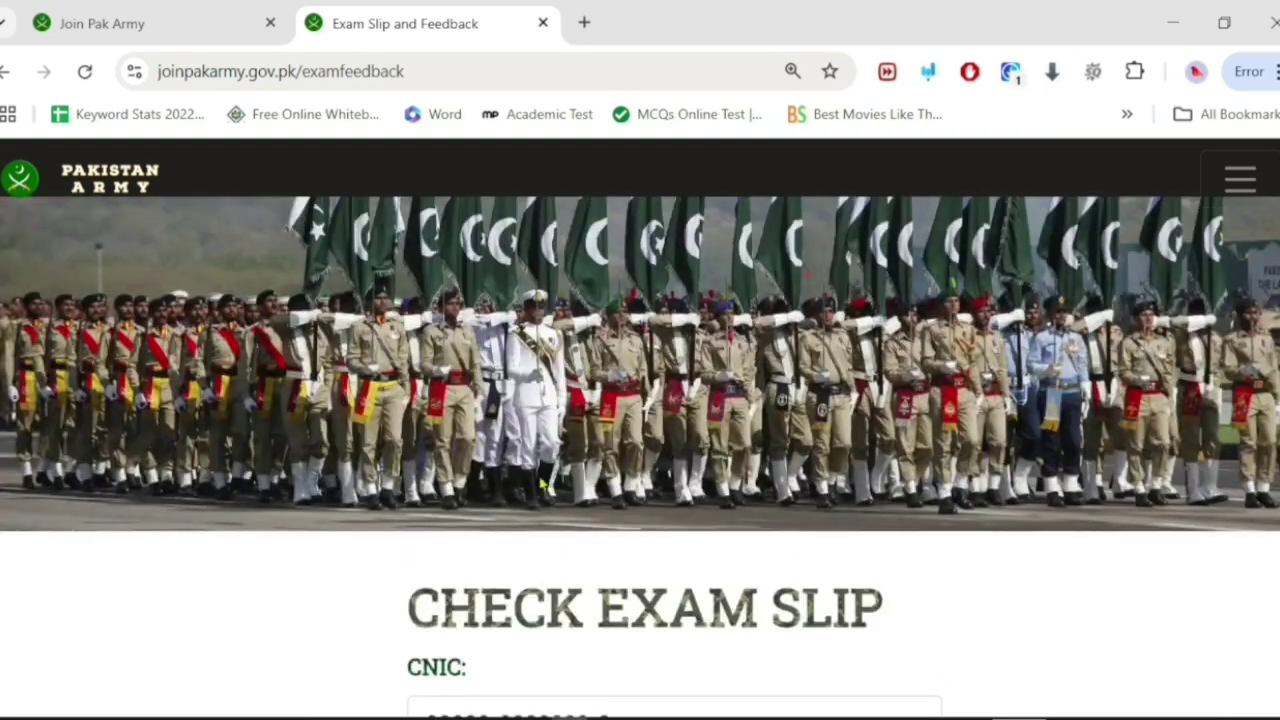
{"action": "scroll", "coordinate": [537, 534], "scroll_direction": "down", "scroll_amount": 2}
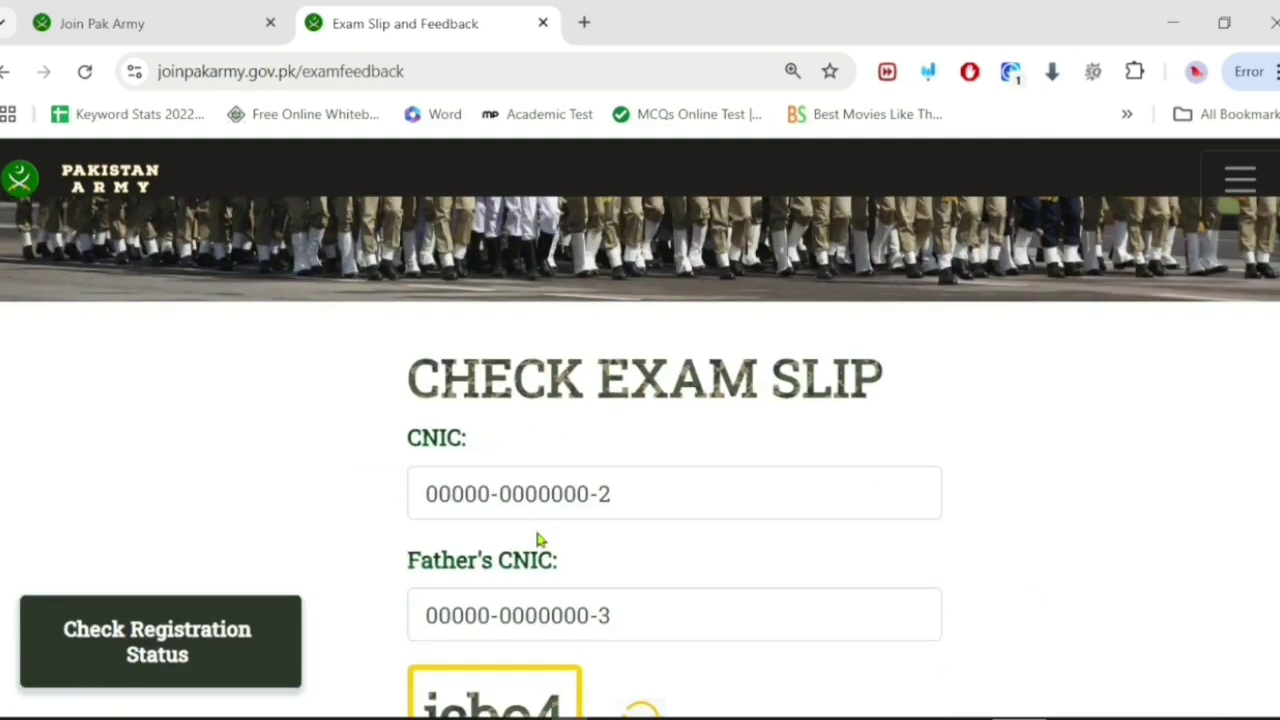